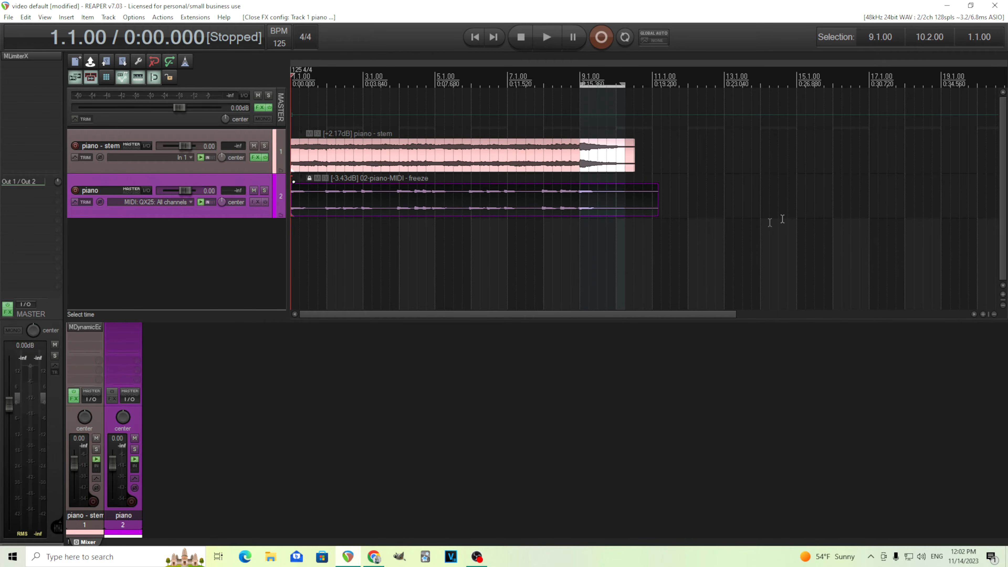
# - Open MDynamicEq on the piano stem, close it, and listen to the full mix
pyautogui.click(88, 327)
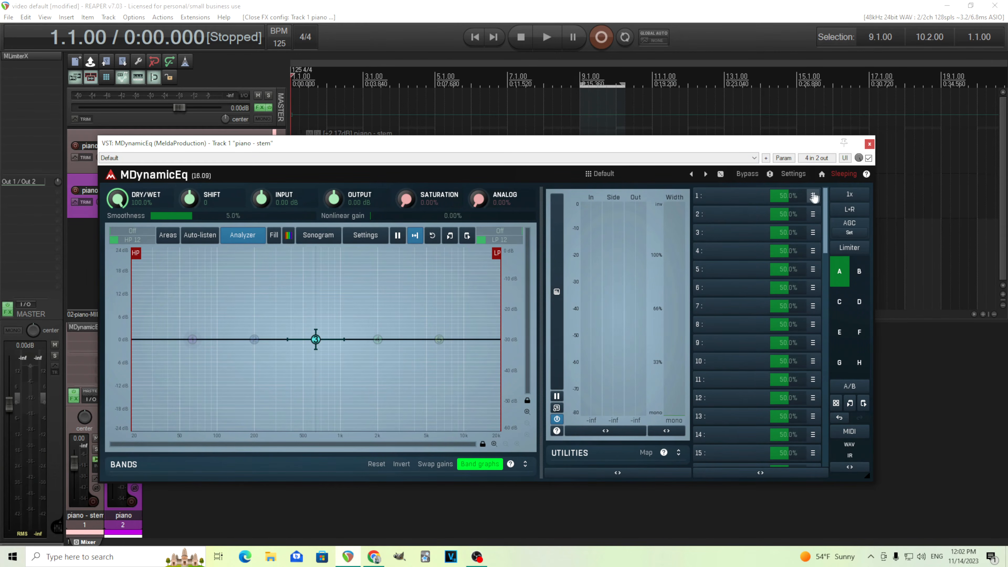
pyautogui.click(869, 144)
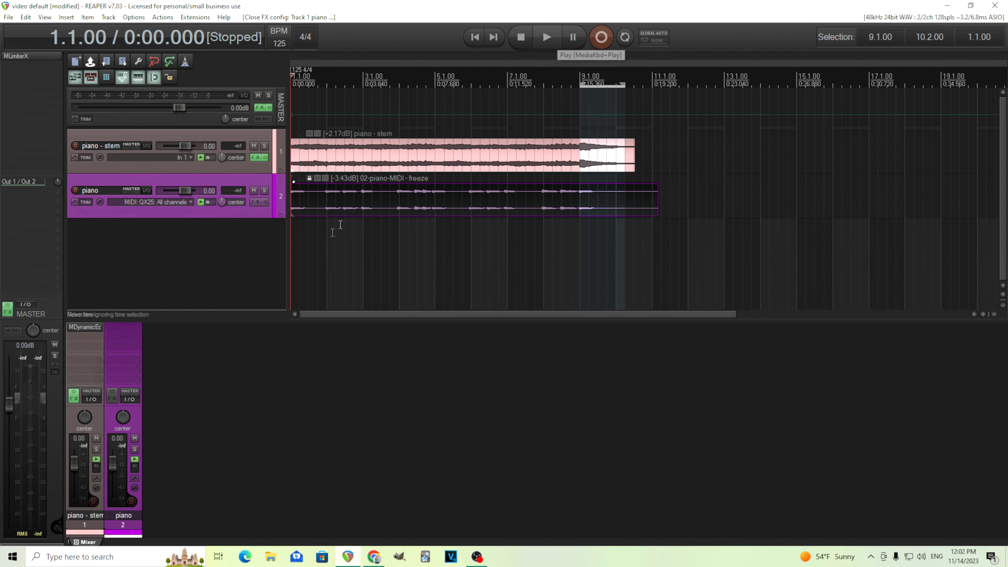
pyautogui.click(547, 37)
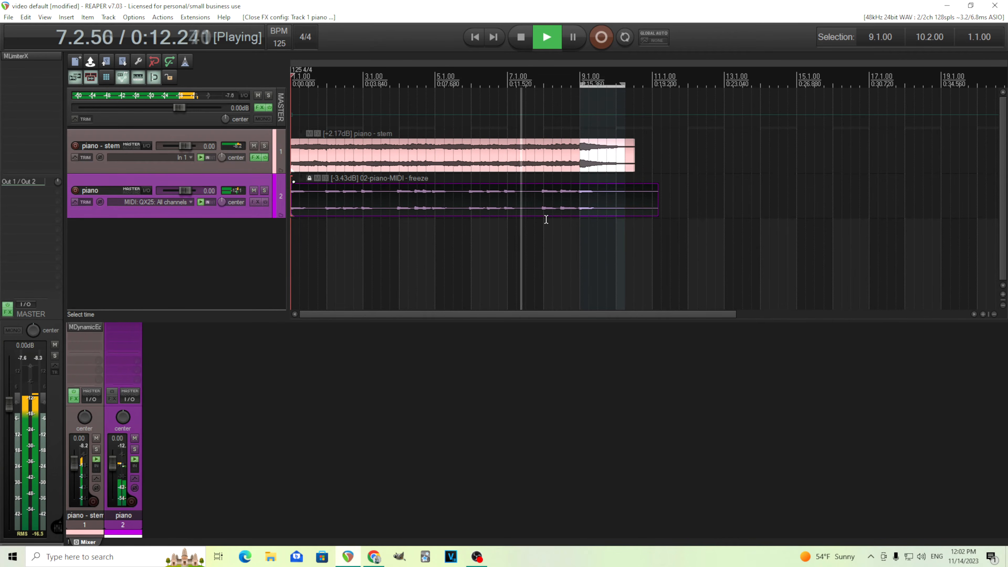
pyautogui.click(521, 47)
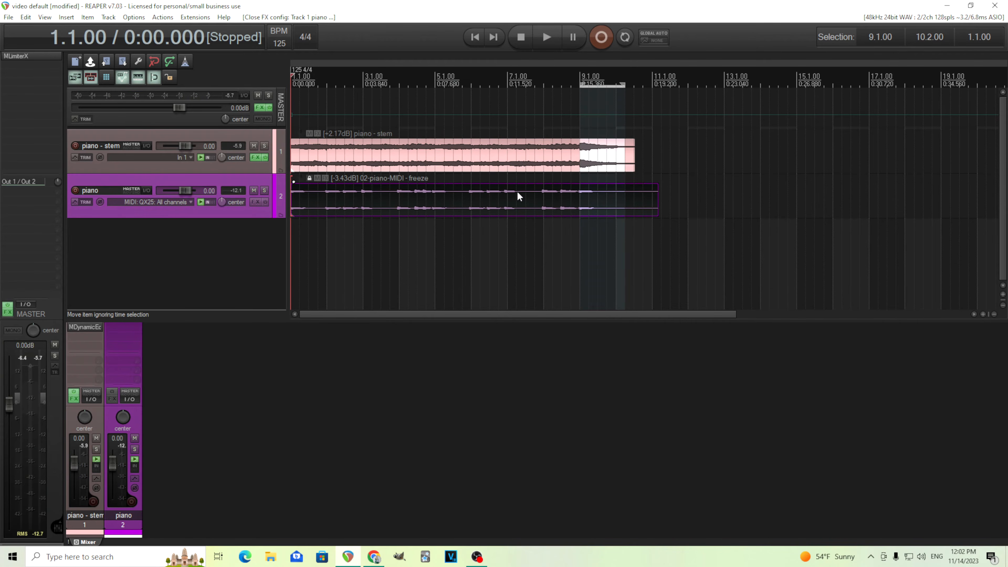
# - Audition the soloed piano stem from bar 4.3, then the soloed piano MIDI track
pyautogui.click(469, 150)
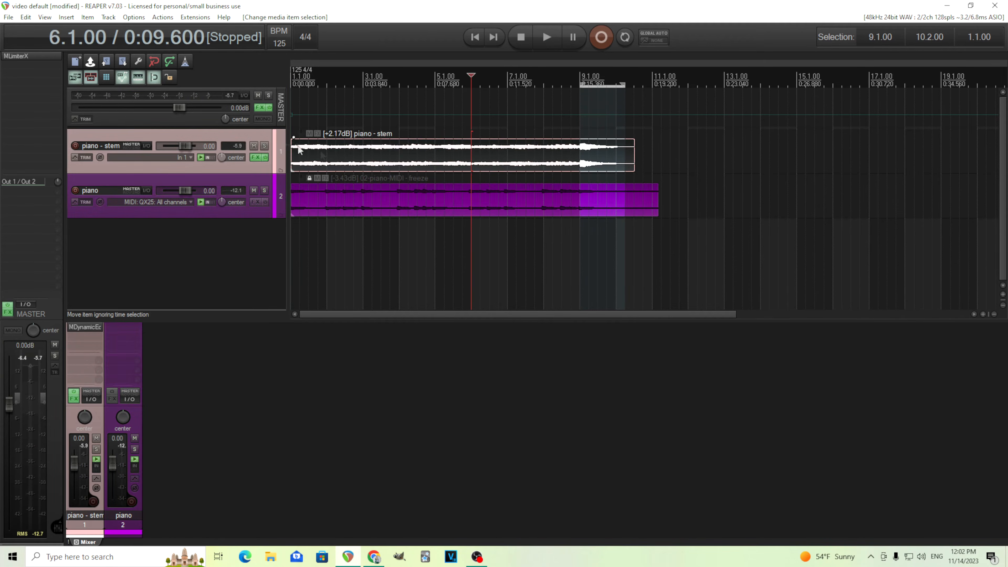
pyautogui.click(264, 146)
pyautogui.click(418, 124)
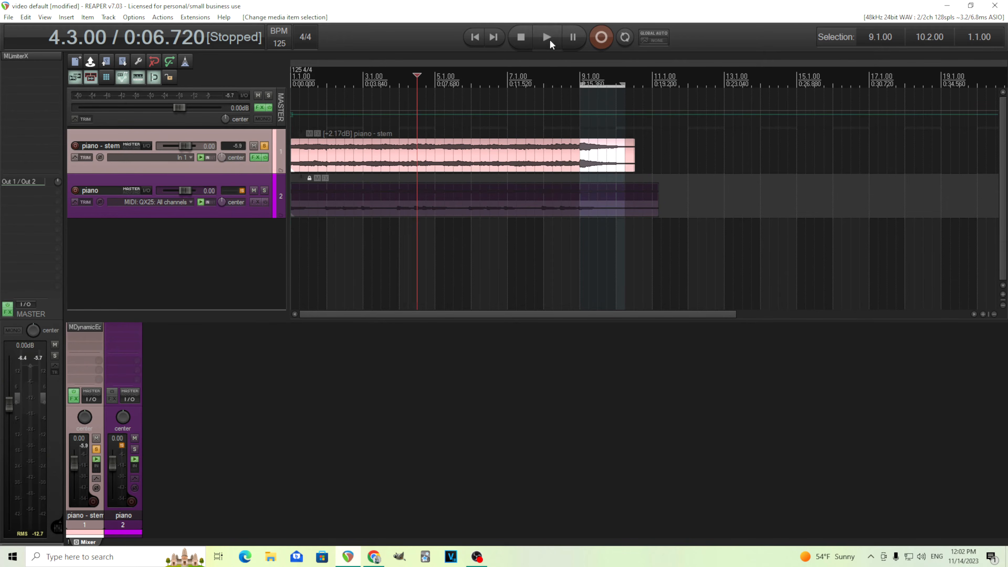
pyautogui.click(550, 39)
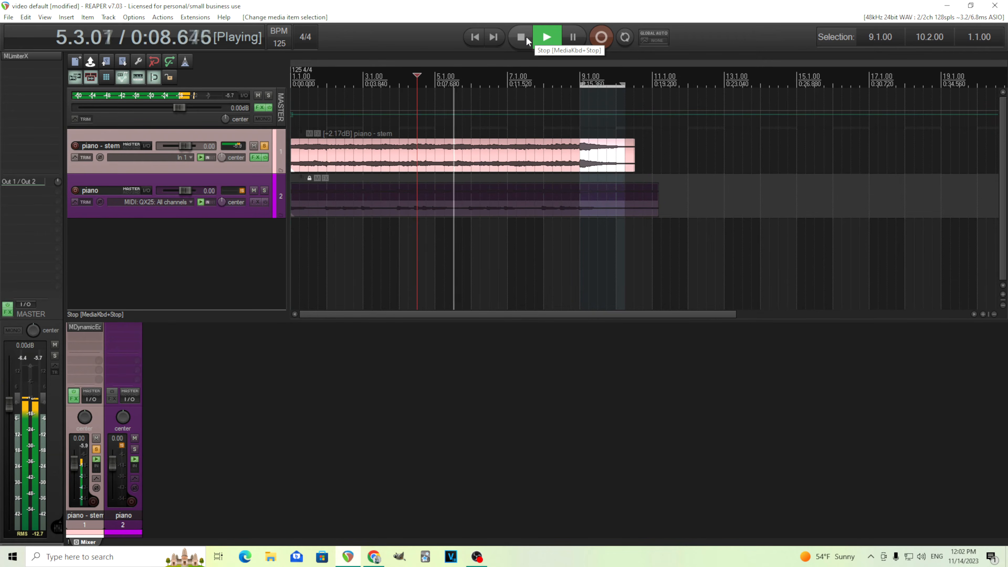
pyautogui.click(527, 36)
pyautogui.click(264, 146)
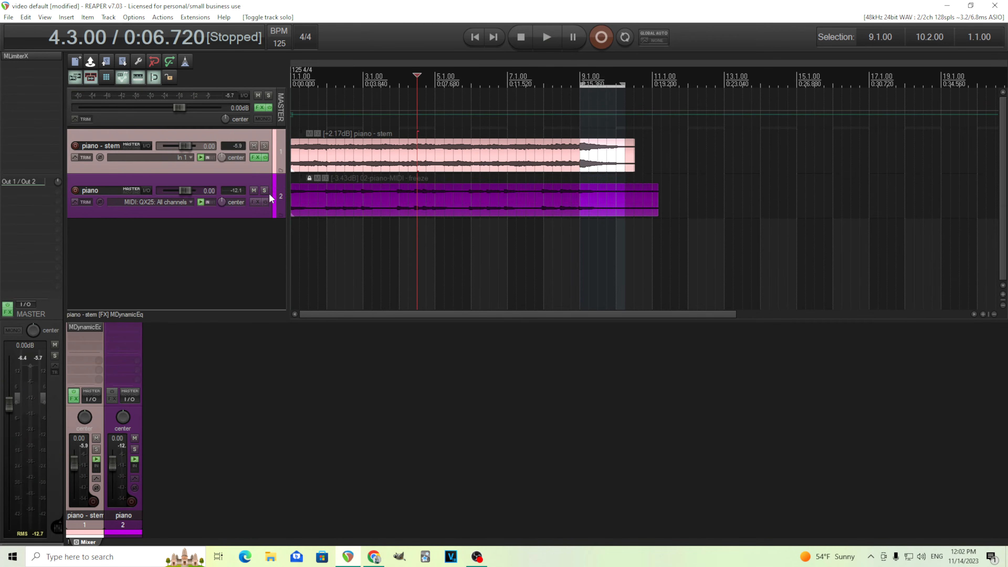
pyautogui.click(264, 190)
pyautogui.click(535, 41)
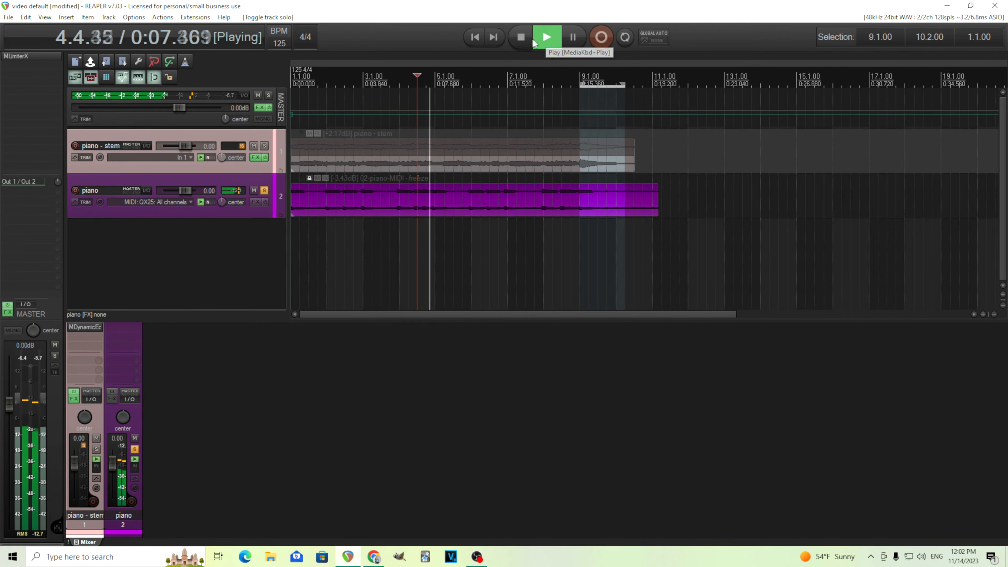
pyautogui.click(520, 38)
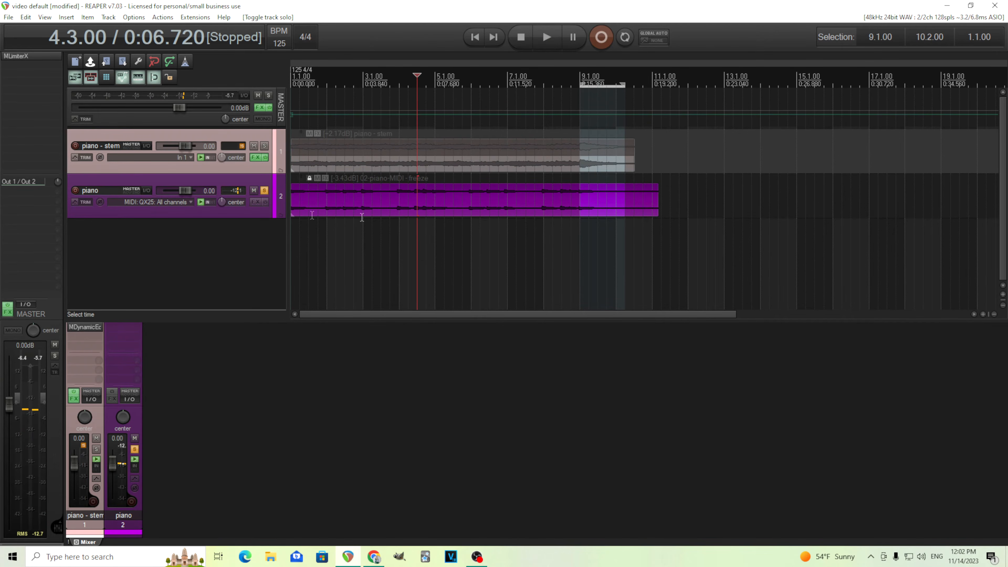
pyautogui.click(264, 190)
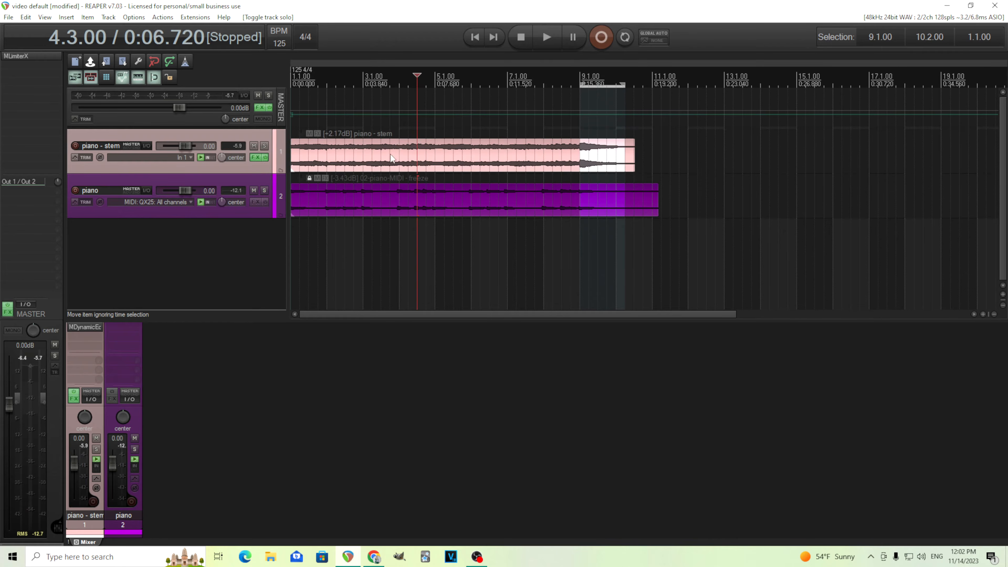
# - Make MDynamicEq's band 1 a Peak filter with its Q raised to 10.18
pyautogui.click(87, 329)
pyautogui.moveTo(356, 148); pyautogui.dragTo(406, 130)
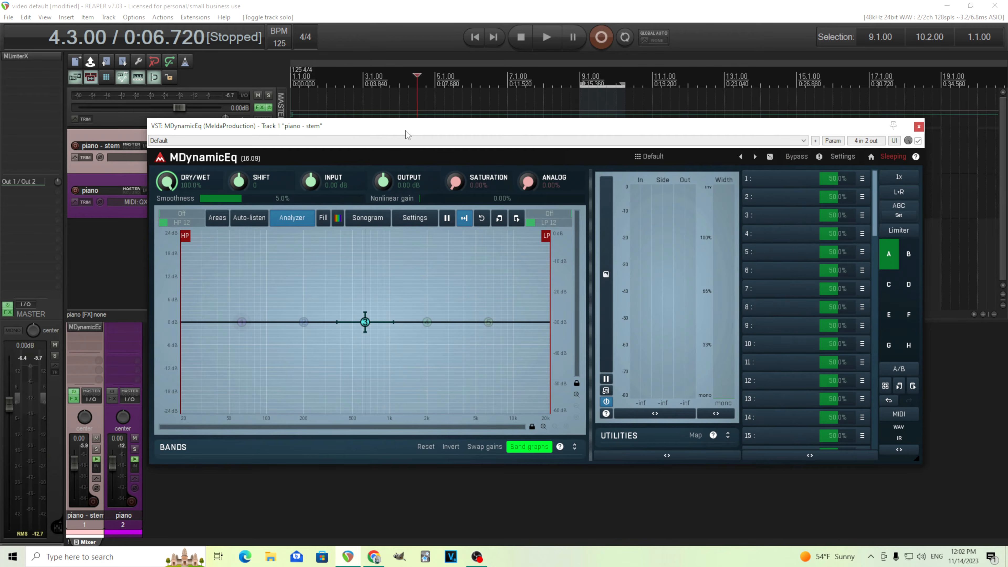
pyautogui.click(243, 321)
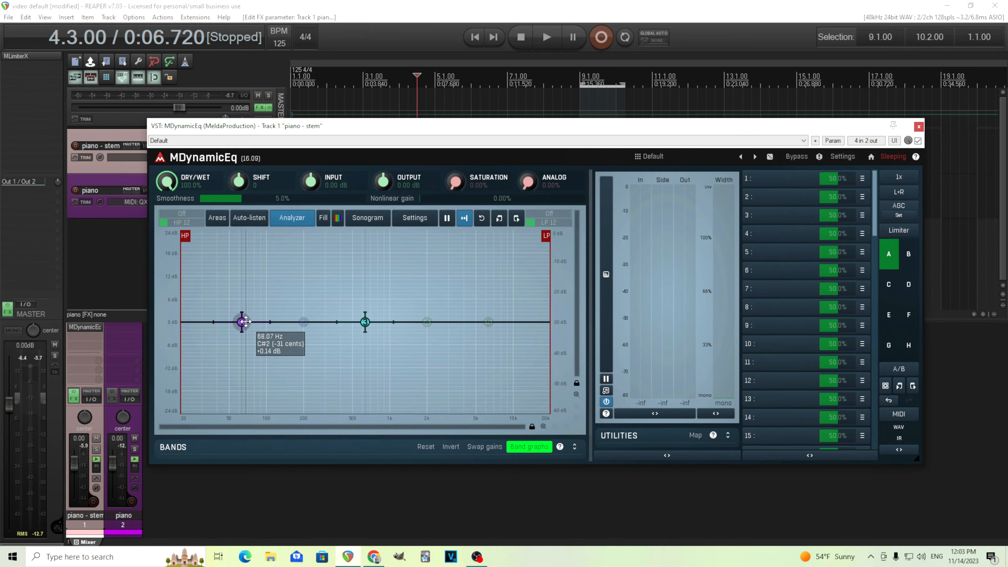
pyautogui.doubleClick(243, 322)
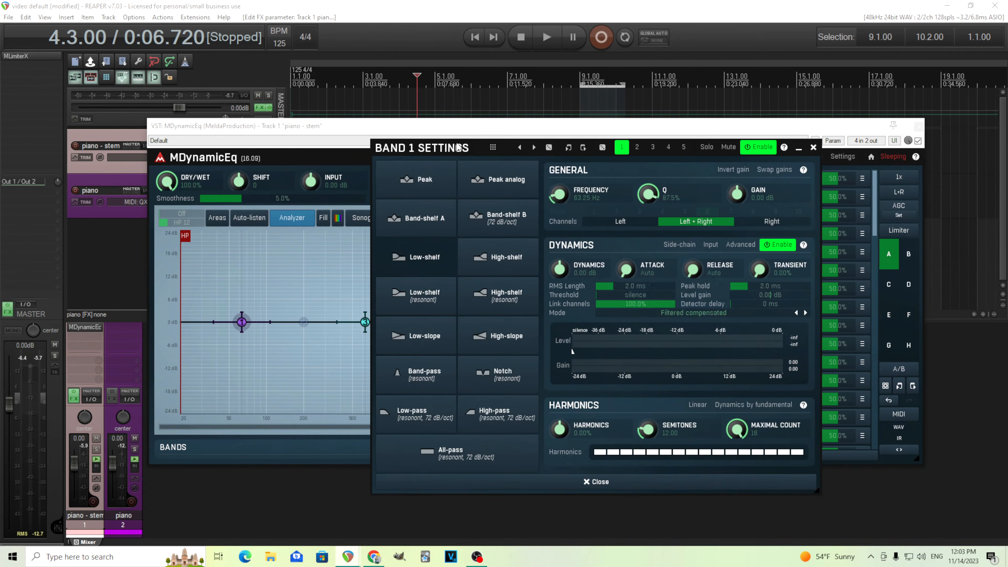
pyautogui.click(446, 182)
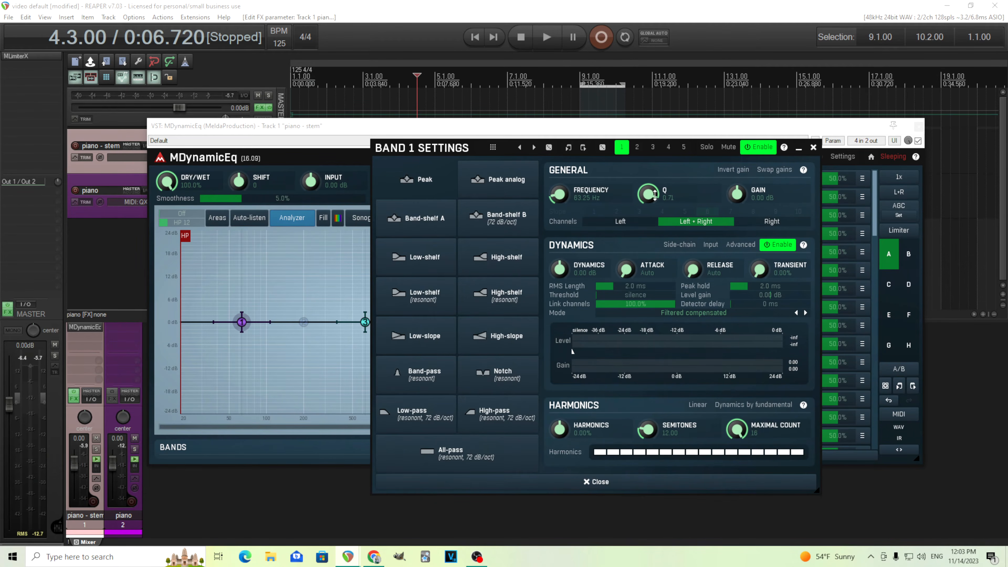
pyautogui.moveTo(647, 193); pyautogui.dragTo(647, 180)
pyautogui.moveTo(436, 148); pyautogui.dragTo(562, 155)
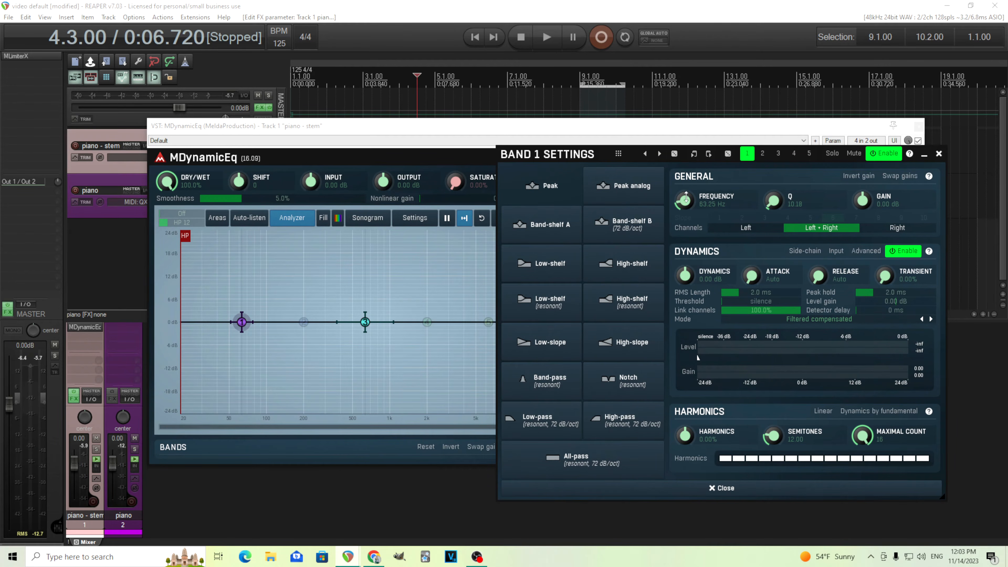
# - Enter C#1 (34.6478 Hz) as band 1's frequency using the note keyboard
pyautogui.doubleClick(685, 199)
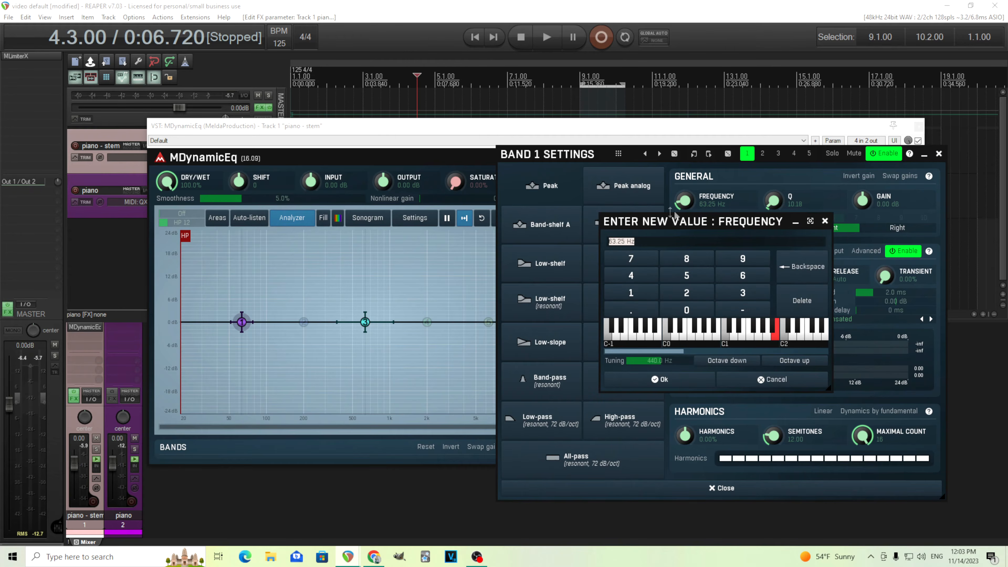
pyautogui.moveTo(668, 221); pyautogui.dragTo(543, 205)
pyautogui.click(515, 318)
pyautogui.click(542, 322)
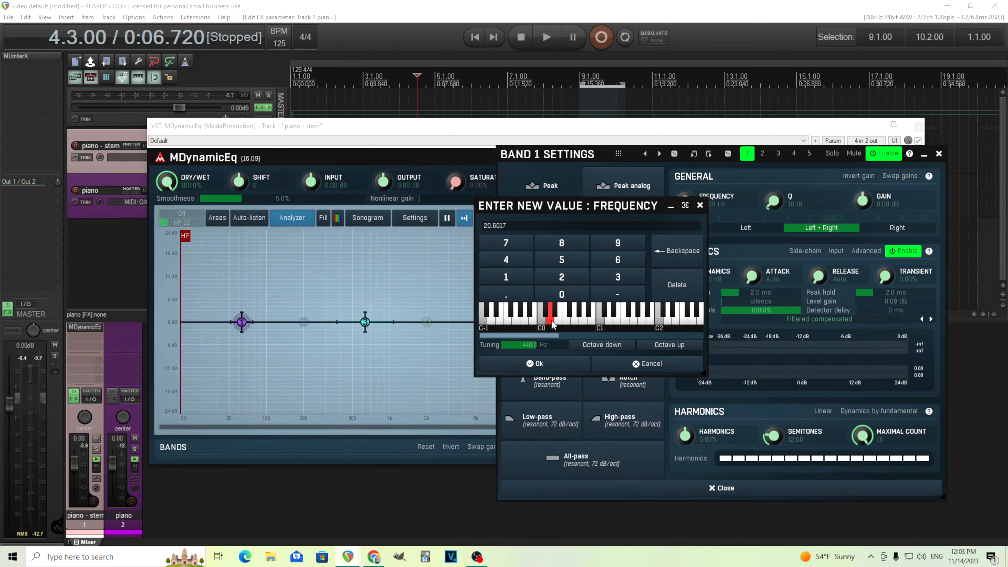
pyautogui.click(549, 324)
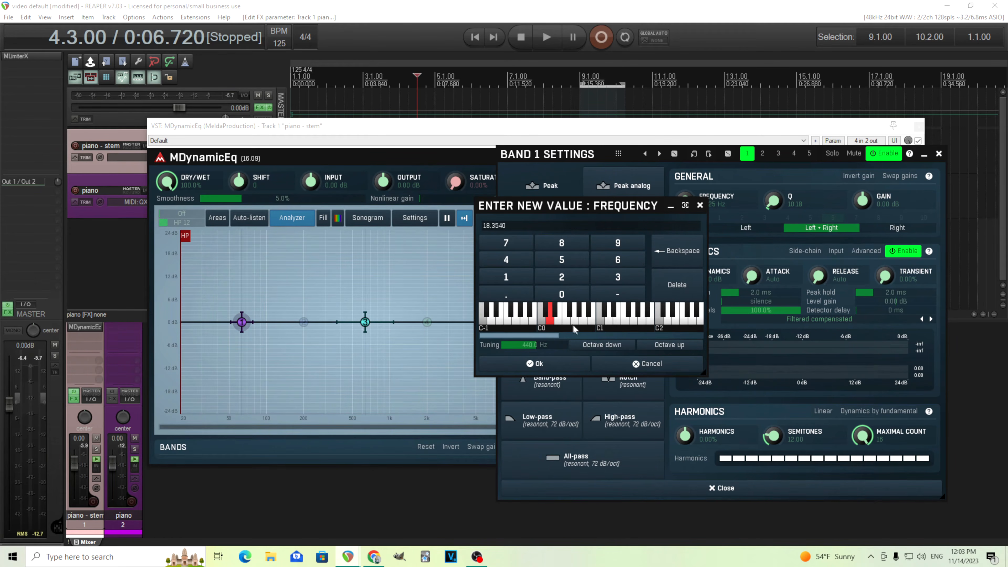
pyautogui.click(600, 322)
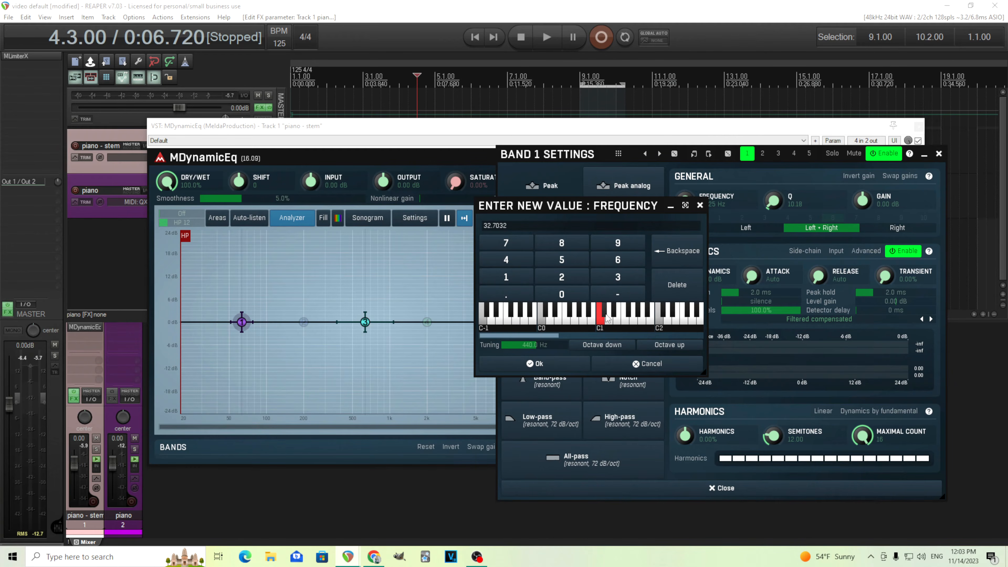
pyautogui.click(606, 314)
pyautogui.click(546, 312)
pyautogui.click(606, 314)
# - Confirm band 1 at 34.65 Hz and cut it by about 6.5 dB
pyautogui.click(574, 368)
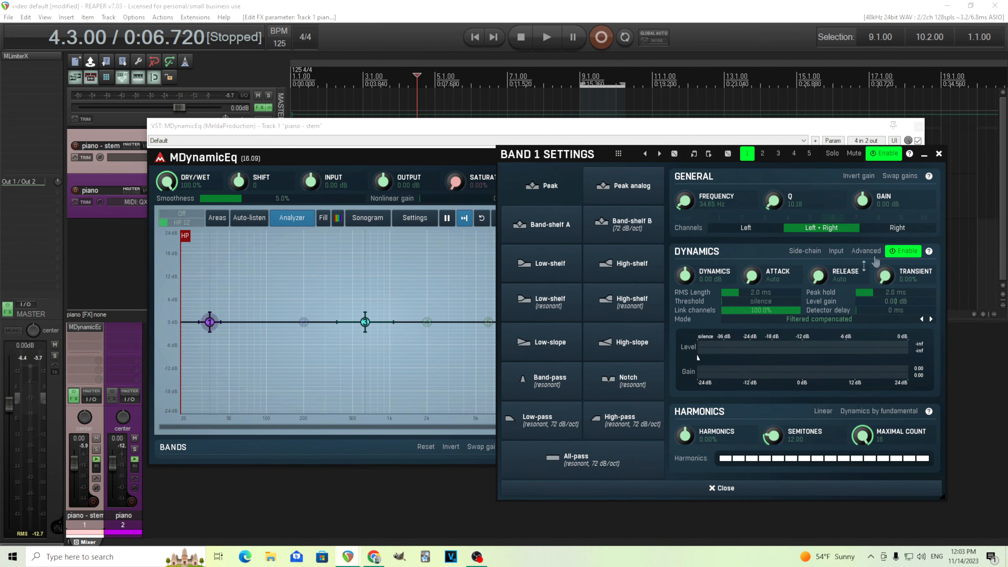
pyautogui.moveTo(209, 322); pyautogui.dragTo(209, 347)
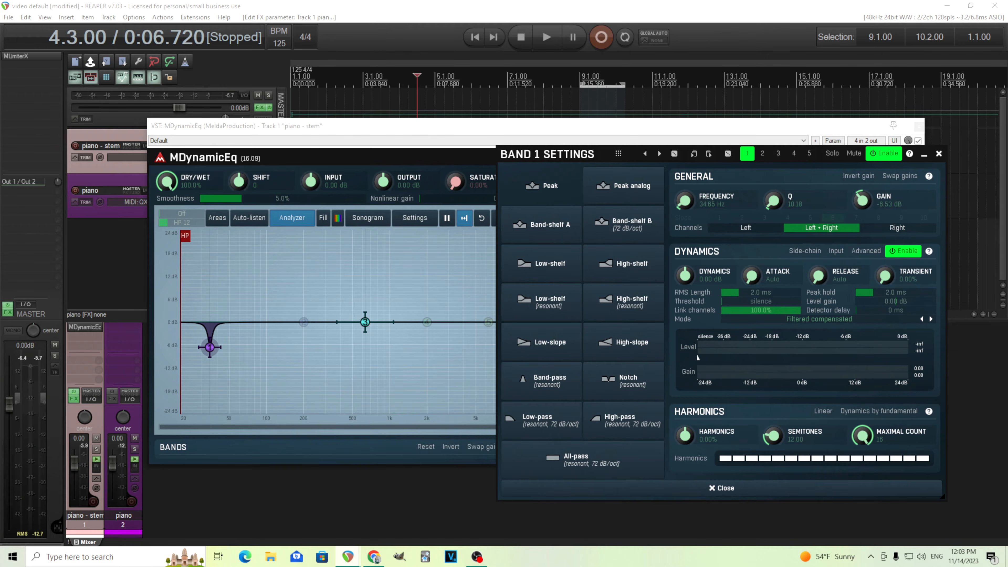
pyautogui.moveTo(466, 133); pyautogui.dragTo(387, 134)
# - Turn band 1's Harmonics to 100% and lower the maximal notch count to 9
pyautogui.moveTo(546, 156); pyautogui.dragTo(615, 130)
pyautogui.moveTo(759, 411); pyautogui.dragTo(759, 373)
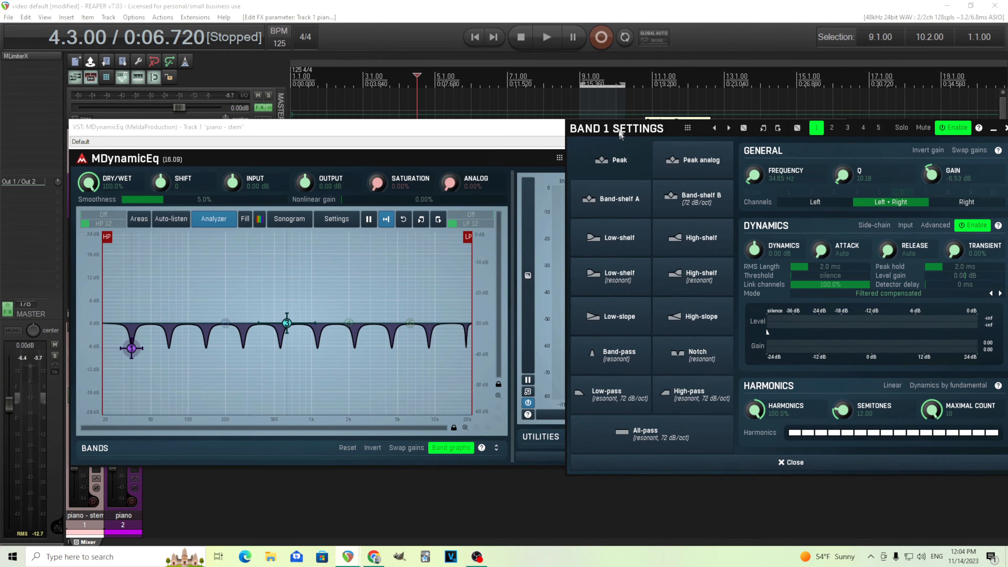
pyautogui.moveTo(621, 137); pyautogui.dragTo(552, 131)
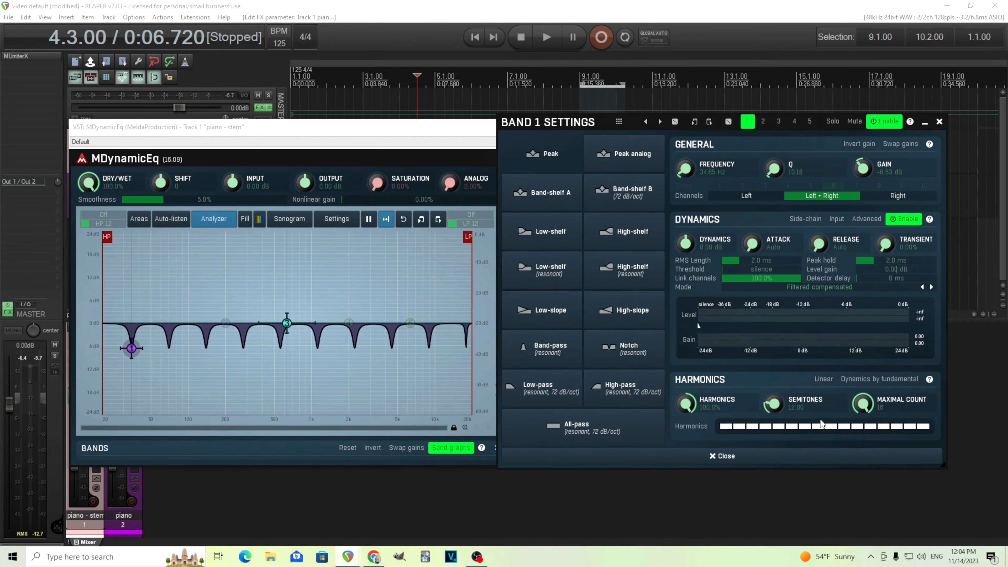
pyautogui.moveTo(862, 404)
pyautogui.mouseDown()
pyautogui.moveTo(863, 432)
pyautogui.moveTo(863, 421)
pyautogui.mouseUp()
# - Copy band 1's settings to band 2 and set band 2 to D#1, 38.89 Hz
pyautogui.click(763, 121)
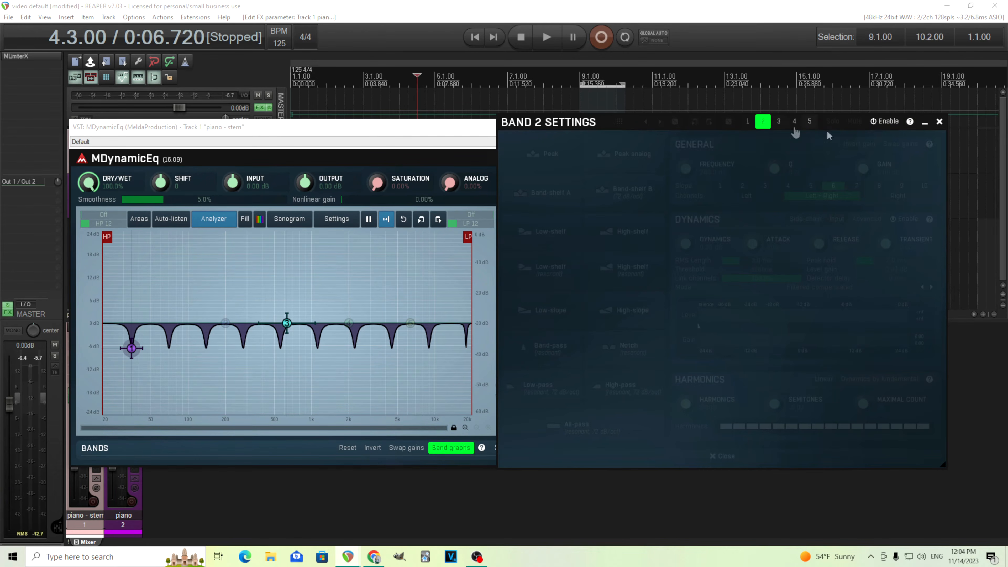
pyautogui.click(709, 123)
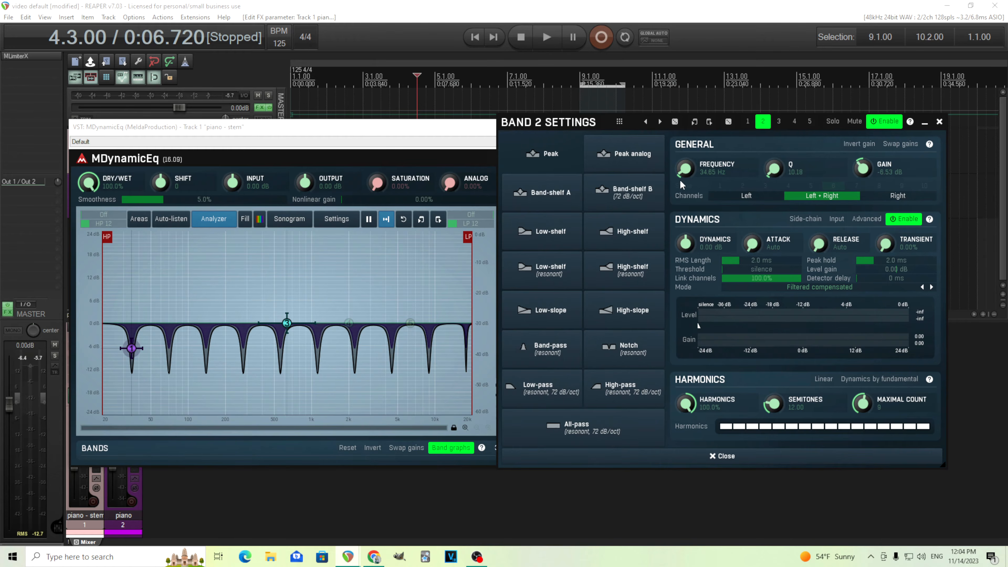
pyautogui.doubleClick(690, 169)
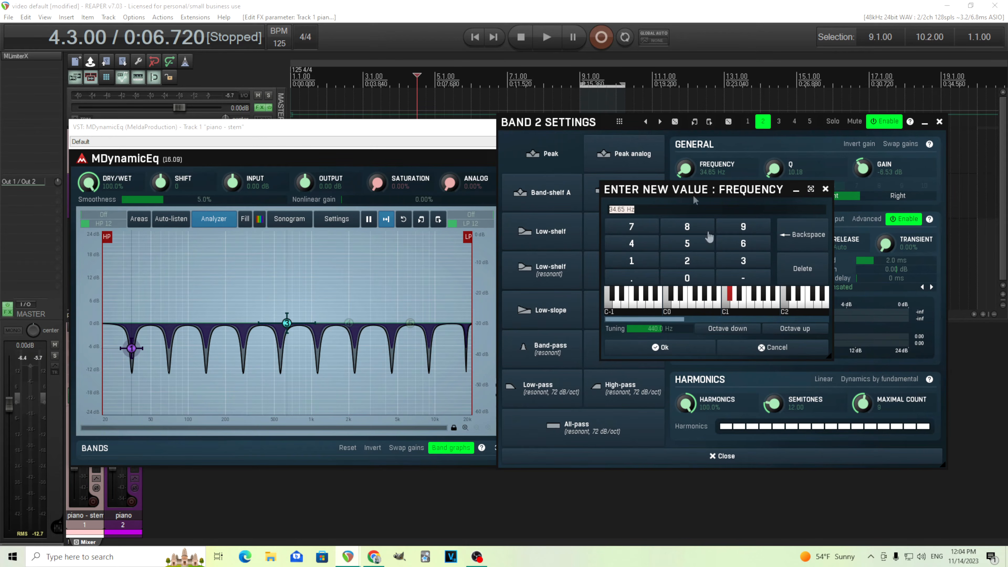
pyautogui.click(739, 299)
pyautogui.click(690, 351)
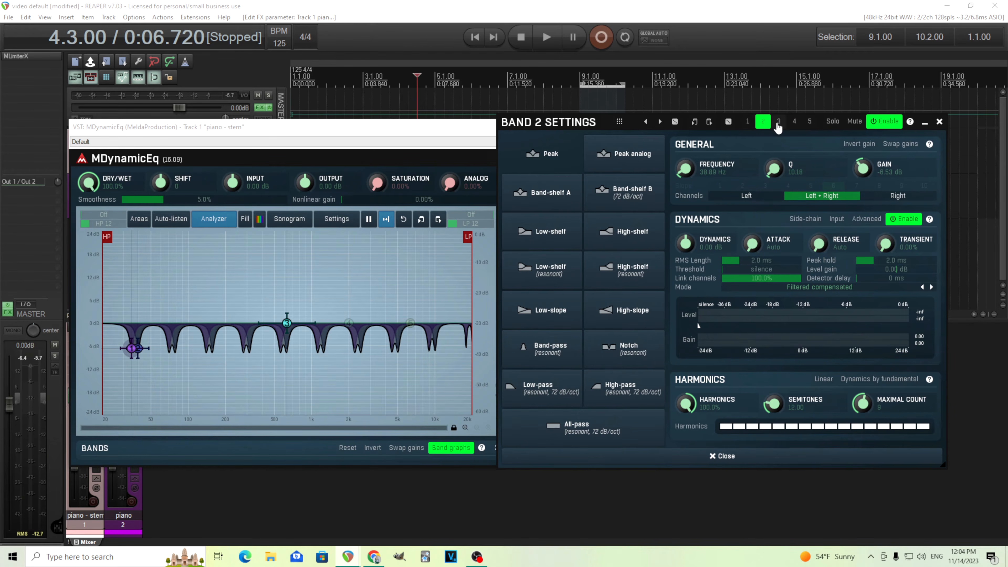
pyautogui.click(778, 124)
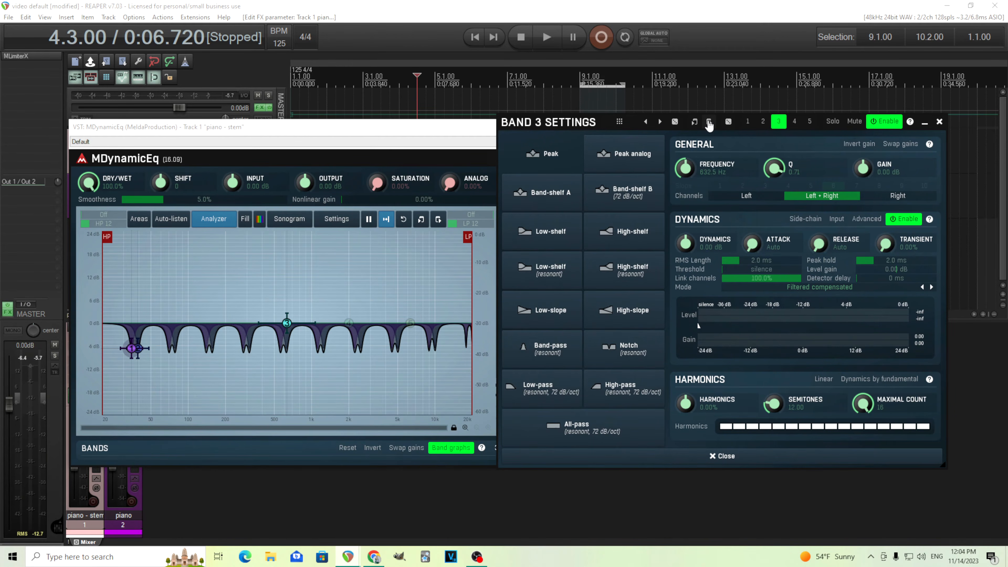
# - Copy band 1's settings to band 3 and set it to F#1, 46.25 Hz
pyautogui.click(709, 122)
pyautogui.doubleClick(685, 168)
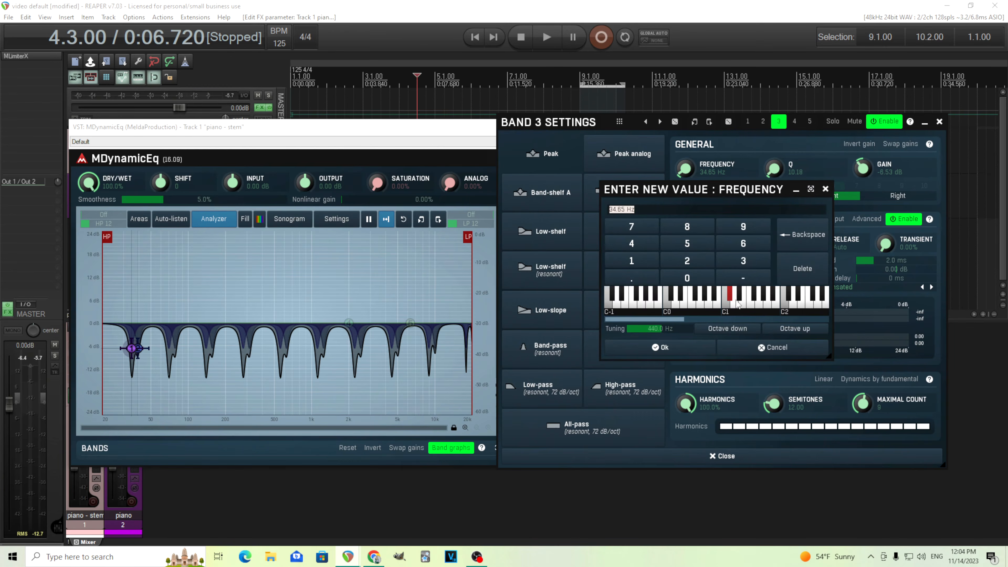
pyautogui.click(755, 297)
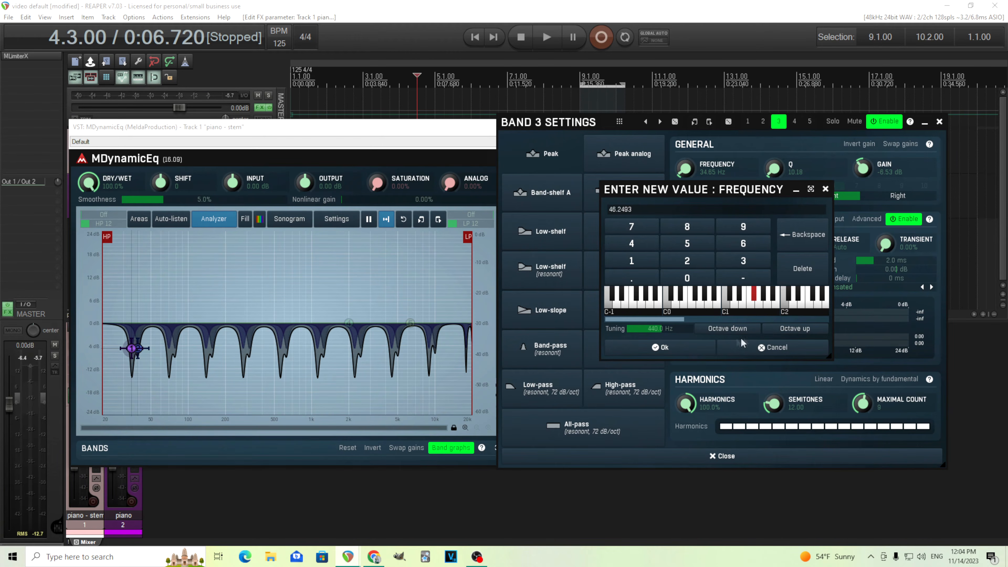
pyautogui.click(690, 353)
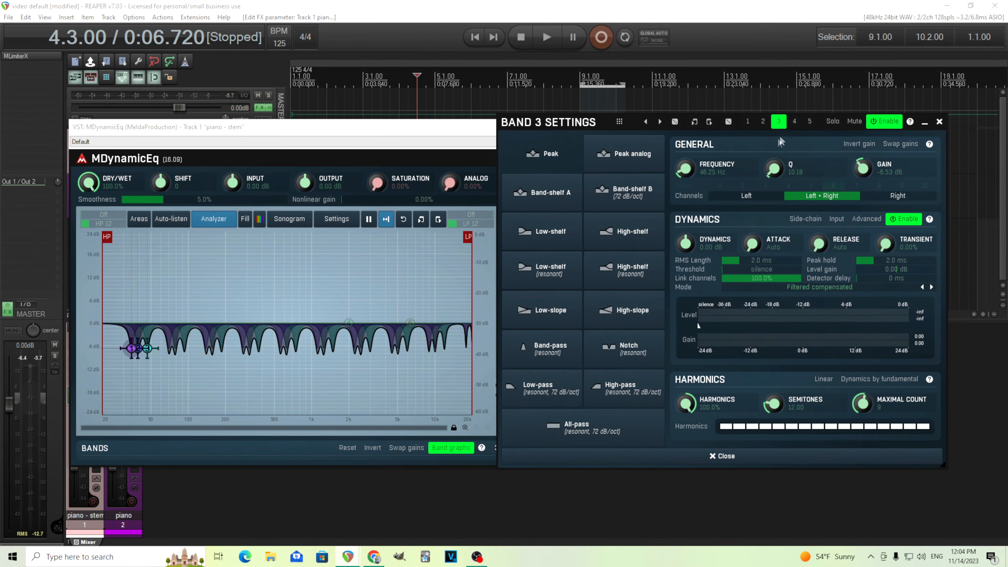
# - Enable band 4 and set its frequency to 51.91 Hz
pyautogui.click(794, 122)
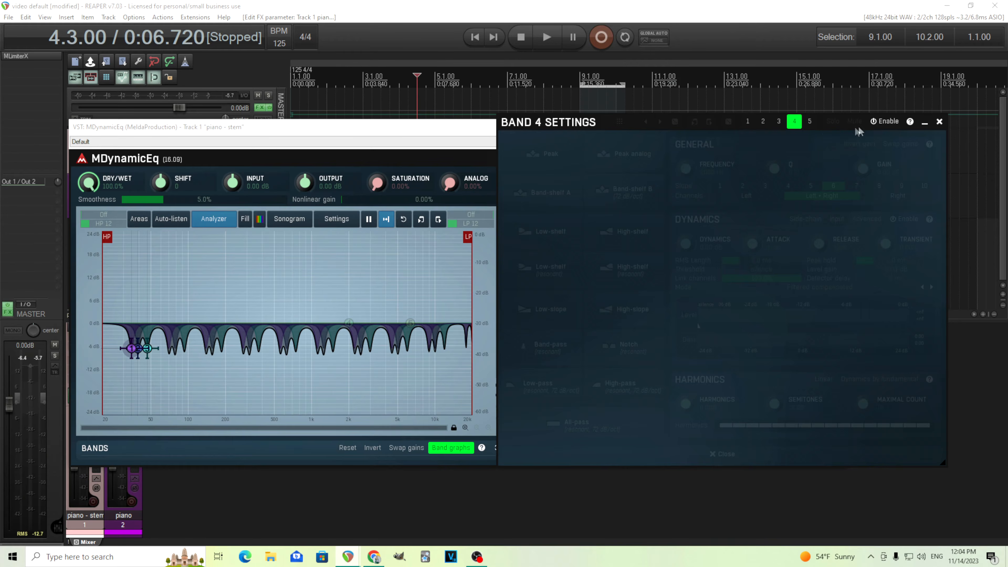
pyautogui.click(884, 121)
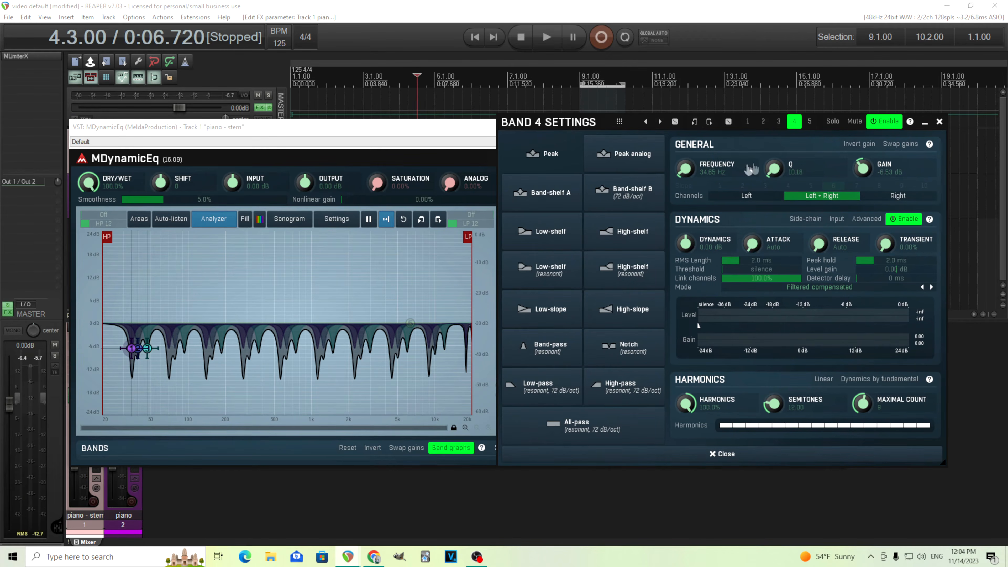
pyautogui.doubleClick(692, 167)
pyautogui.click(765, 305)
pyautogui.click(709, 349)
# - Enable band 5, paste band 4's settings, and set it to A#1, 58.27 Hz
pyautogui.click(810, 121)
pyautogui.click(884, 121)
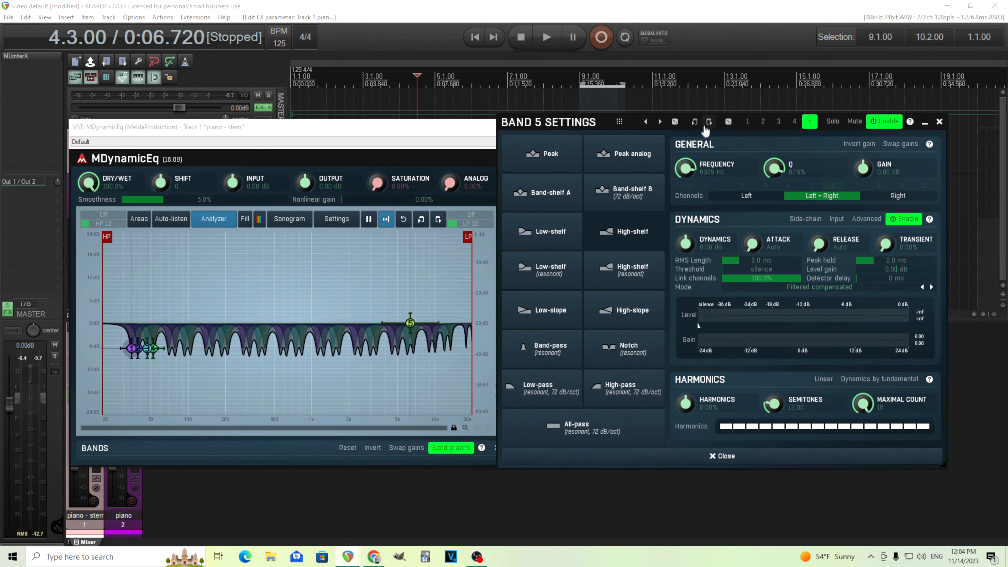
pyautogui.click(709, 121)
pyautogui.doubleClick(692, 168)
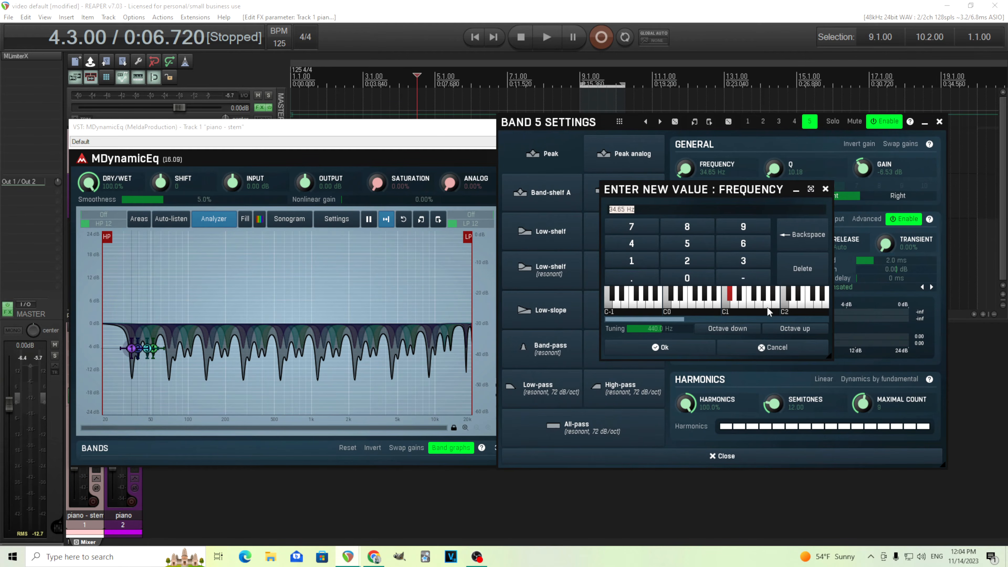
pyautogui.click(772, 294)
pyautogui.click(661, 350)
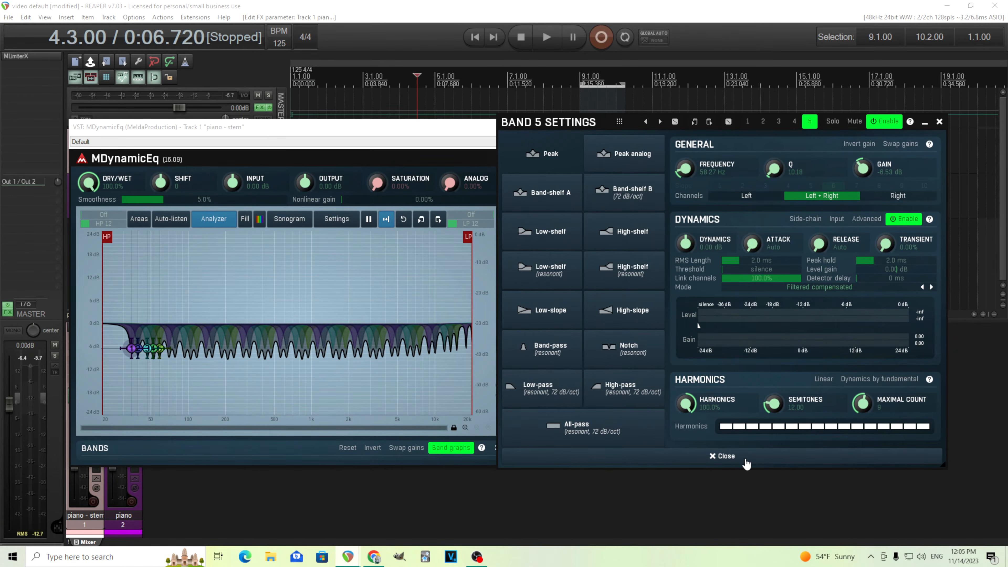
pyautogui.click(746, 462)
# - Solo the piano - stem track, return to project start, and expand the Bands panel
pyautogui.moveTo(363, 135); pyautogui.dragTo(512, 164)
pyautogui.click(265, 148)
pyautogui.click(474, 36)
pyautogui.click(604, 488)
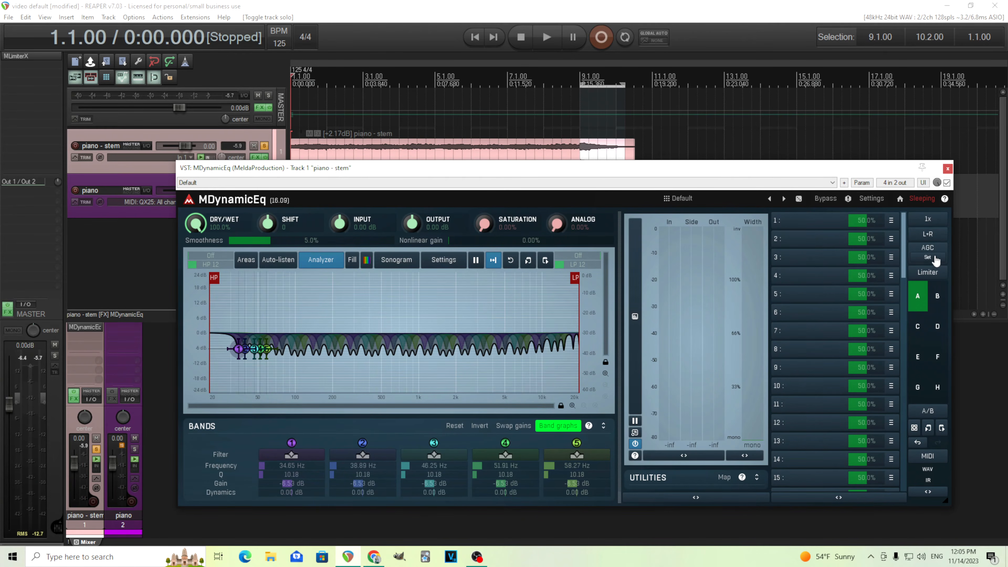
# - During playback, use AGC Set to auto-match MDynamicEq's output gain to 5.74 dB
pyautogui.click(547, 37)
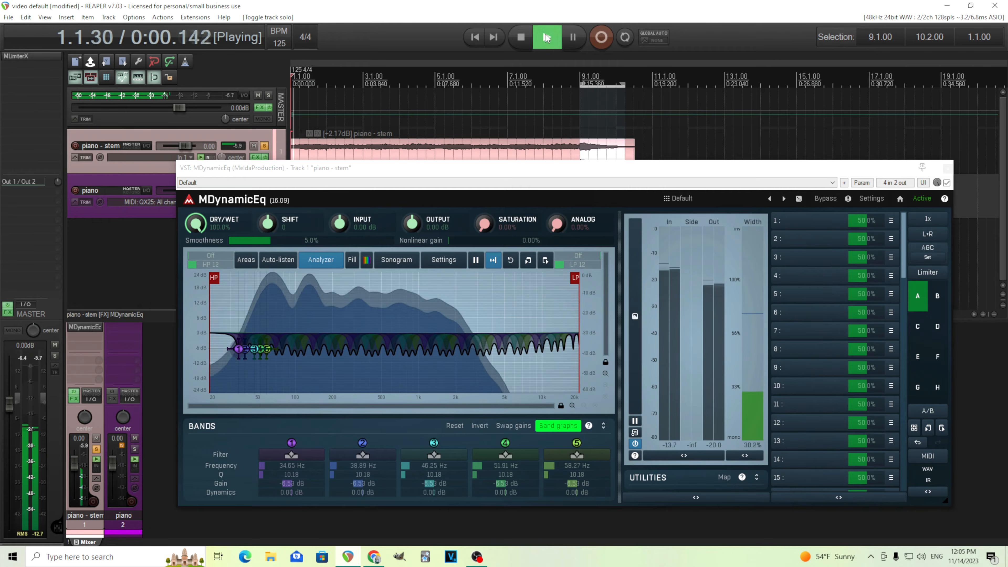
pyautogui.click(933, 258)
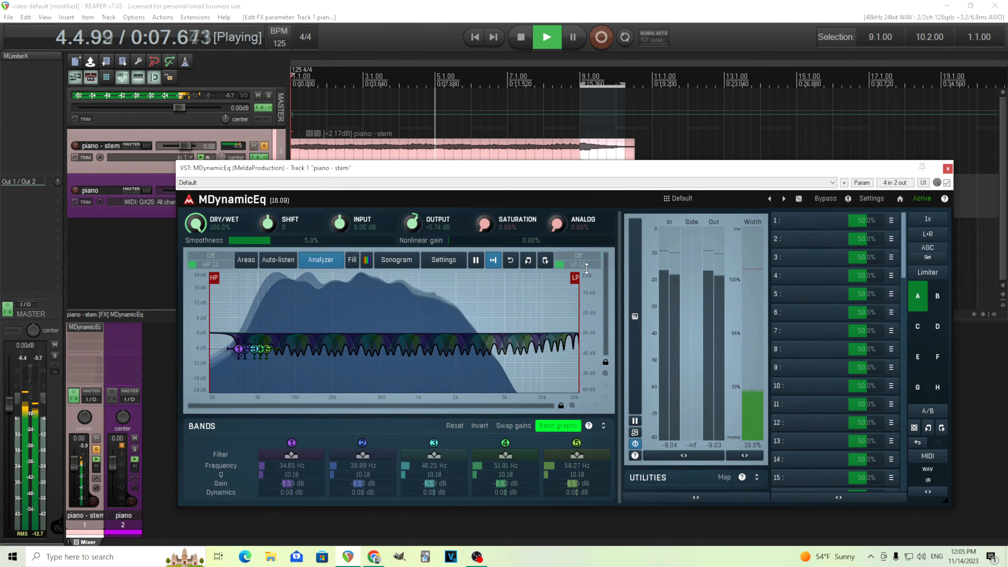
pyautogui.click(521, 37)
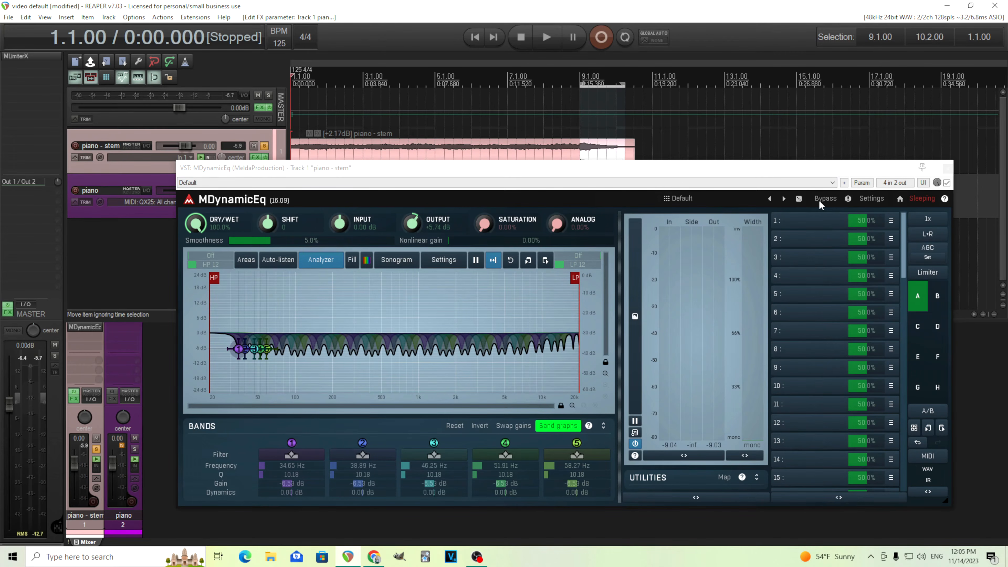
# - A/B the EQ against the dry stem by toggling Bypass during playback
pyautogui.click(550, 38)
pyautogui.click(823, 199)
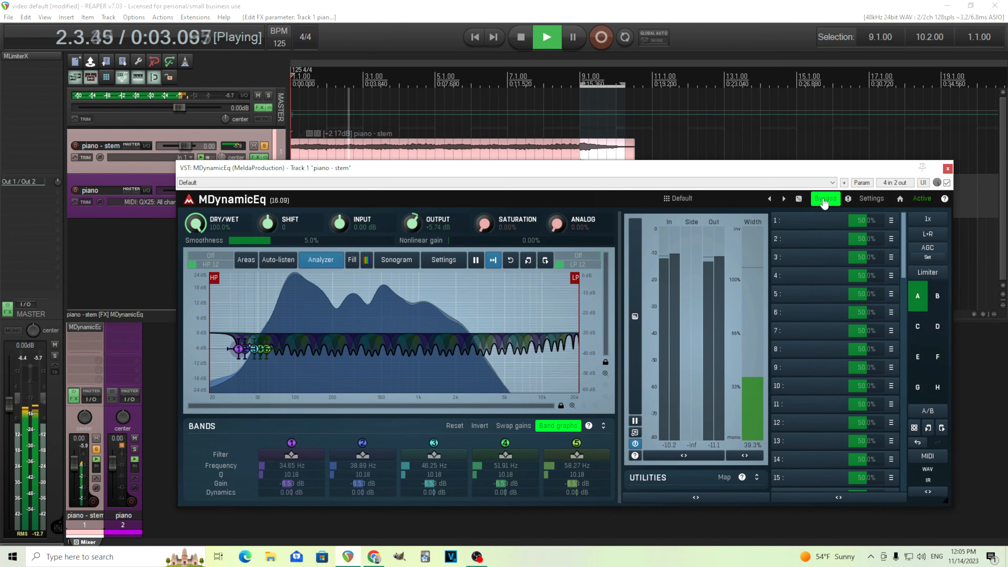
pyautogui.click(824, 200)
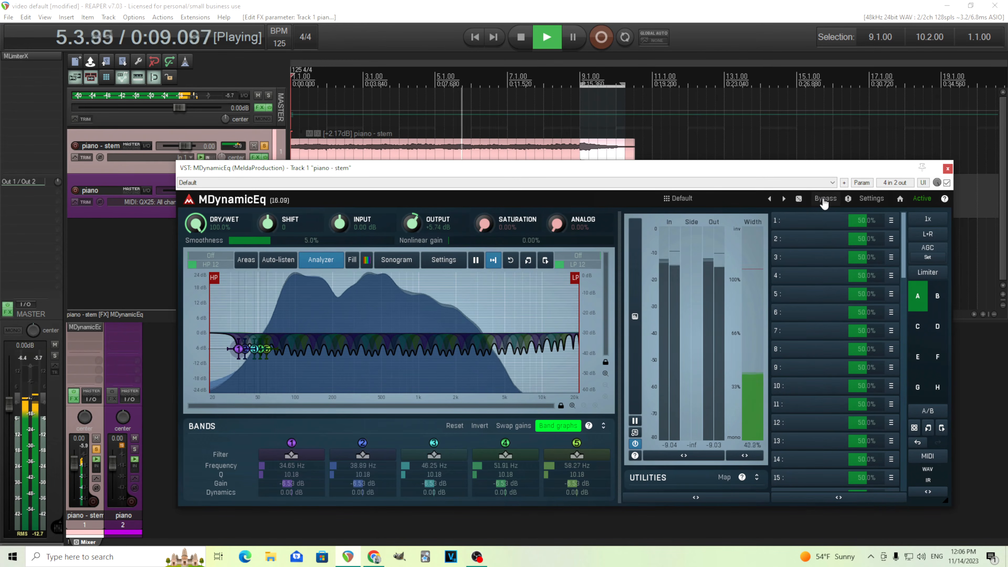
pyautogui.click(824, 199)
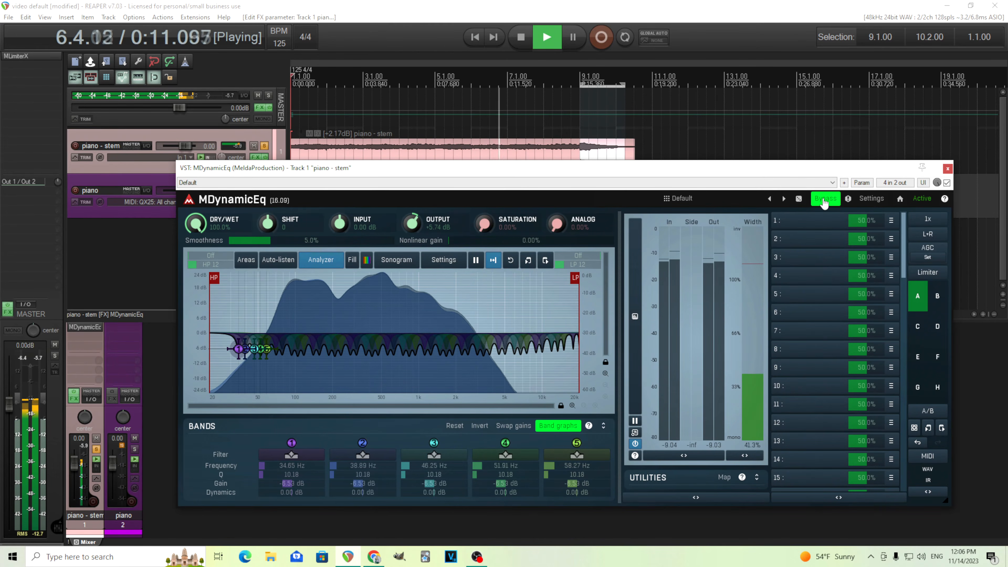
pyautogui.click(824, 202)
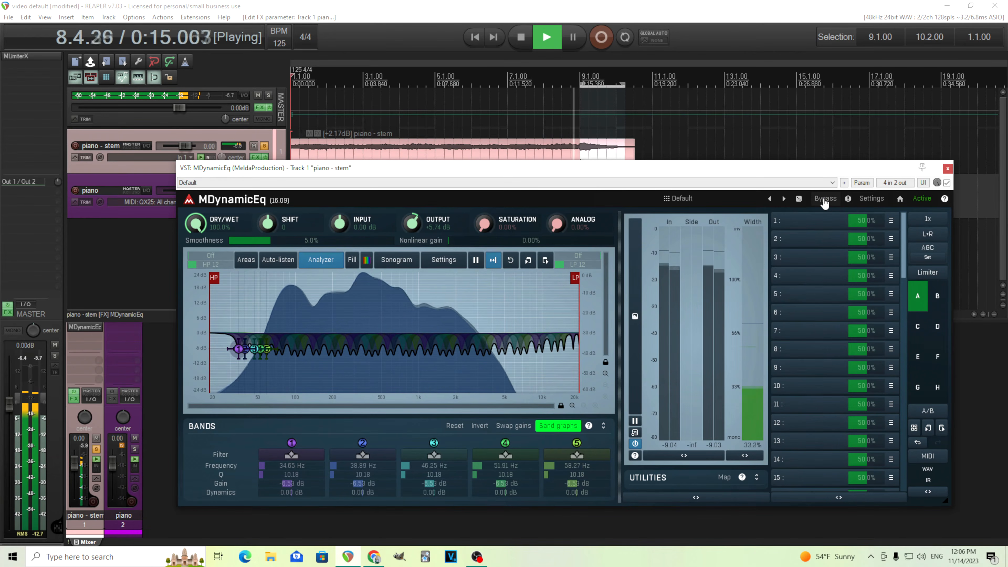
pyautogui.click(521, 37)
# - Loop playback from 8.4.00 and A/B the EQ with Bypass again, leaving it active
pyautogui.click(570, 80)
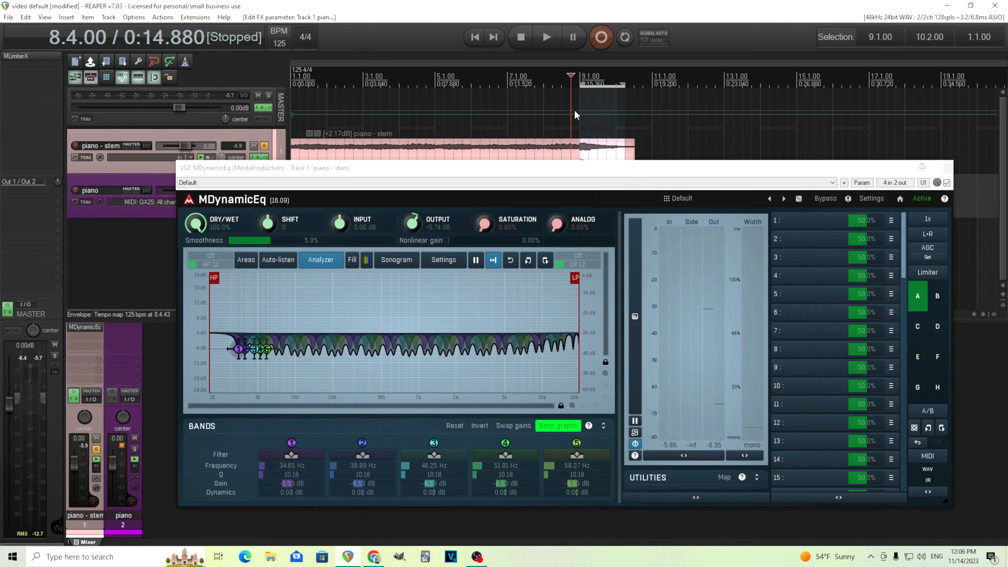
pyautogui.click(625, 37)
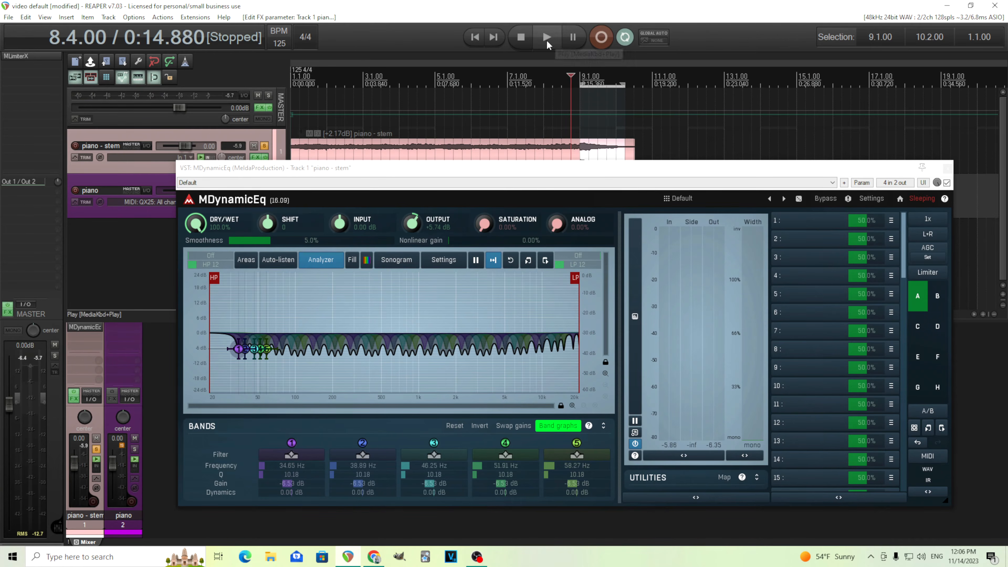
pyautogui.click(547, 38)
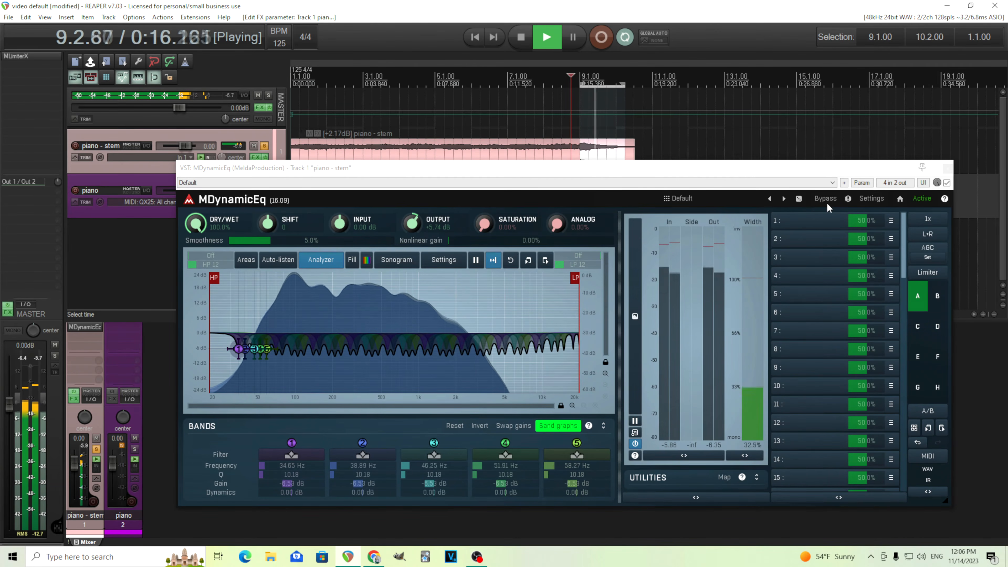
pyautogui.click(827, 201)
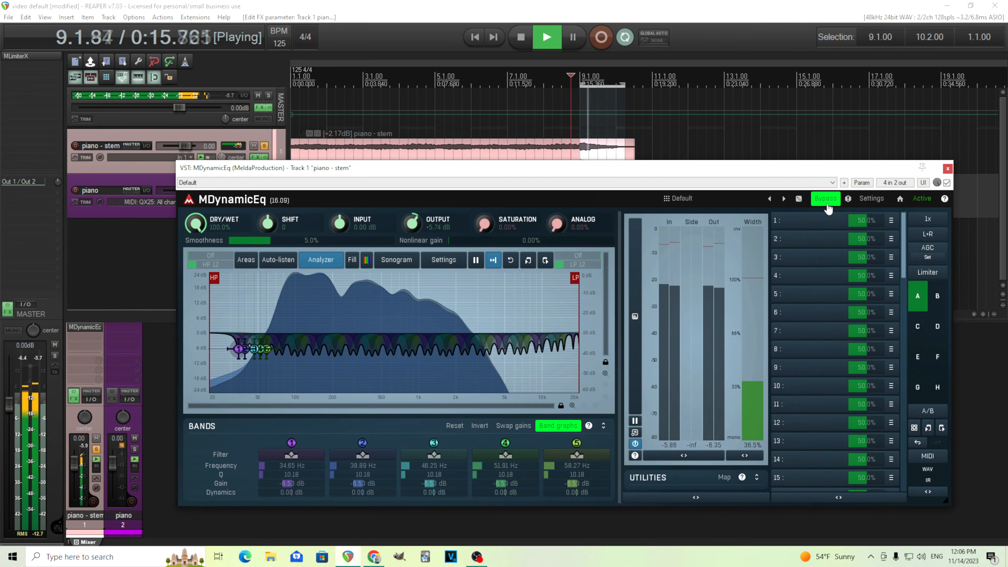
pyautogui.click(827, 201)
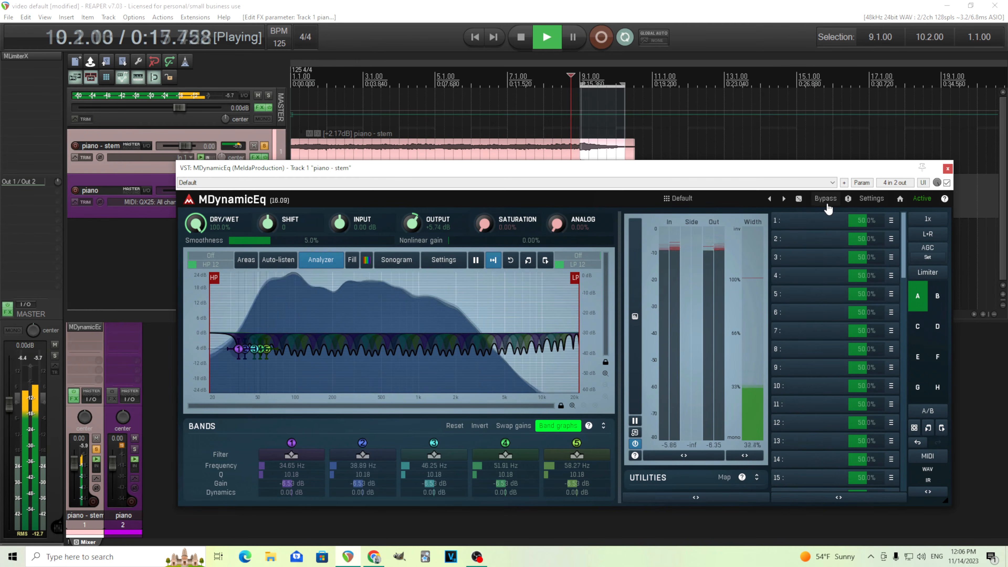
pyautogui.click(827, 203)
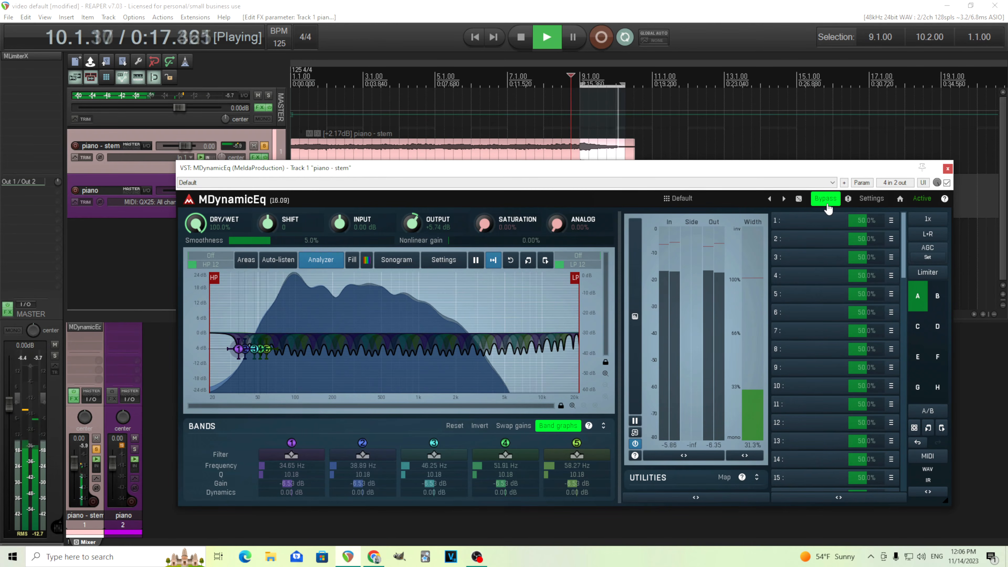
pyautogui.click(827, 201)
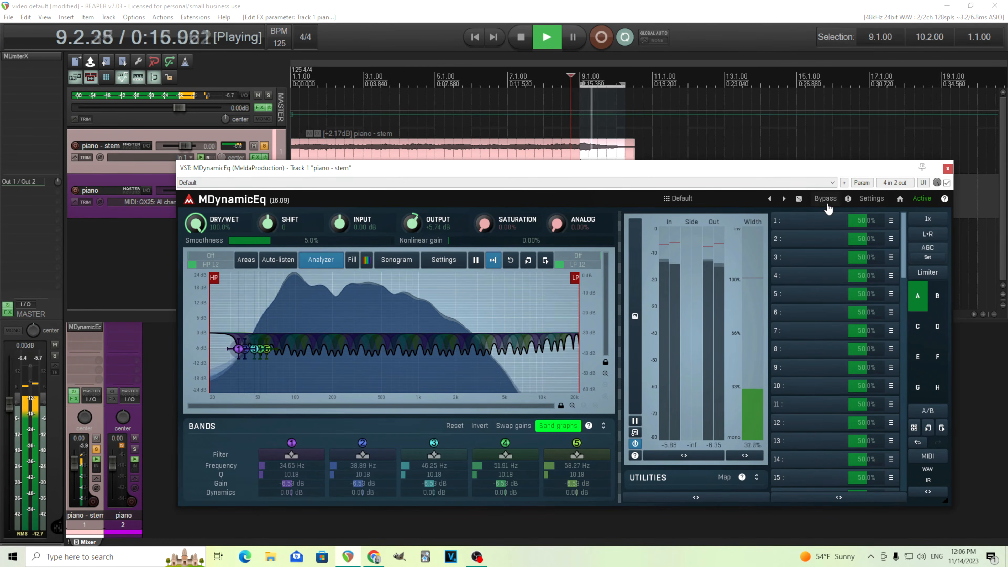
pyautogui.click(521, 37)
# - Raise the Q of all five notch bands from 10.18 to 20.00
pyautogui.moveTo(588, 168); pyautogui.dragTo(603, 95)
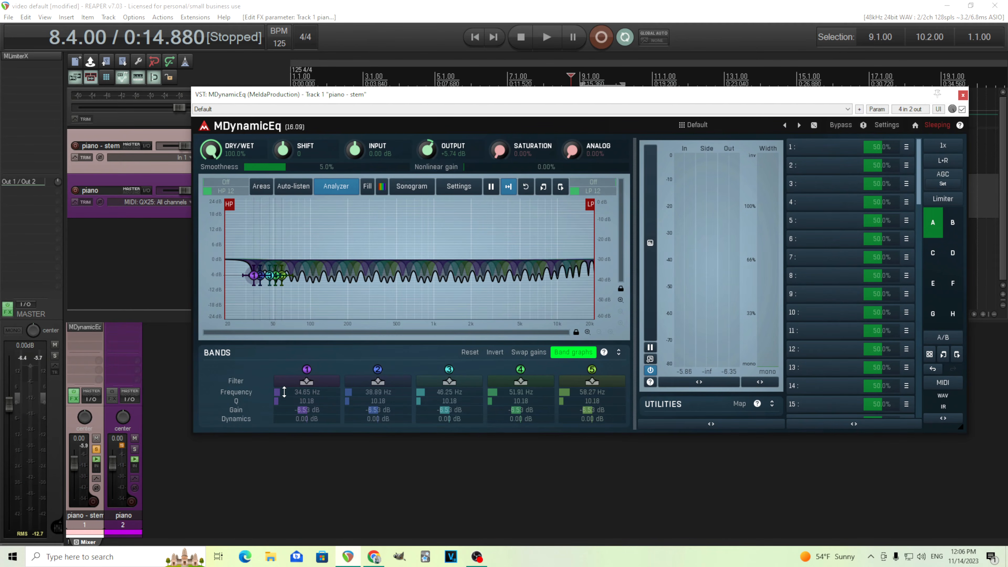
pyautogui.moveTo(290, 401); pyautogui.dragTo(305, 397)
pyautogui.moveTo(392, 402); pyautogui.dragTo(576, 402)
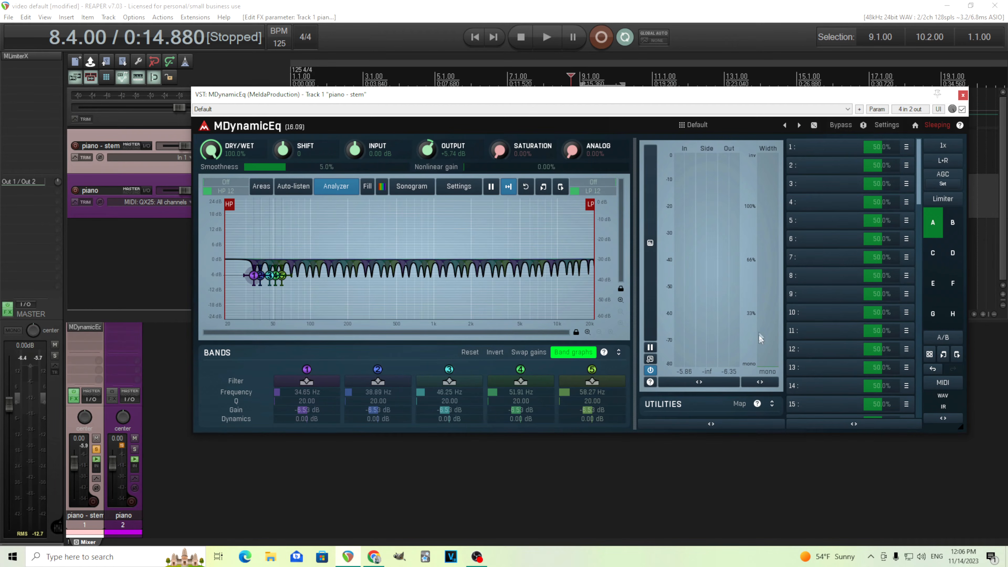
# - Clear and re-learn multiparameter 1 from all five band gains, then name it Gain
pyautogui.click(906, 147)
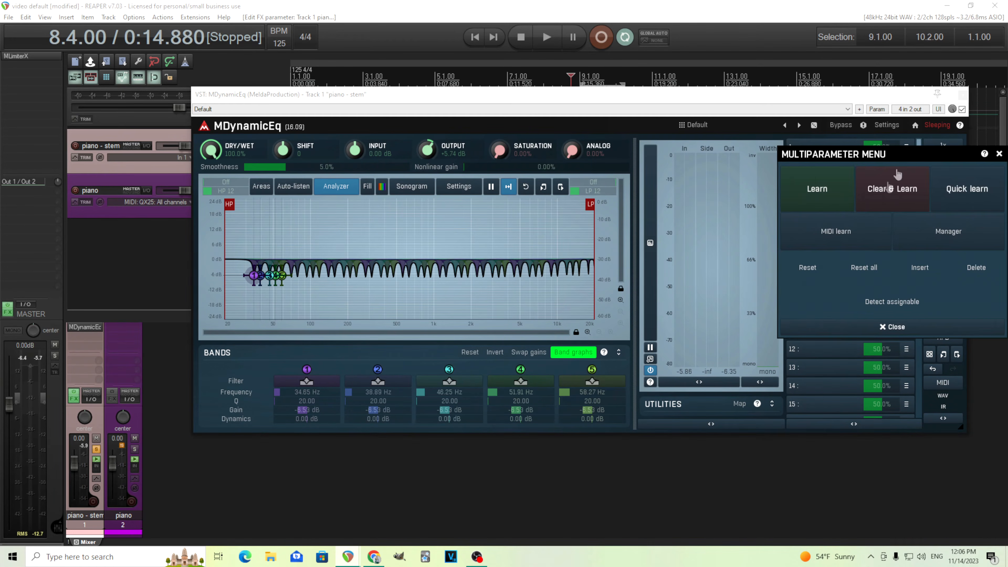
pyautogui.click(888, 191)
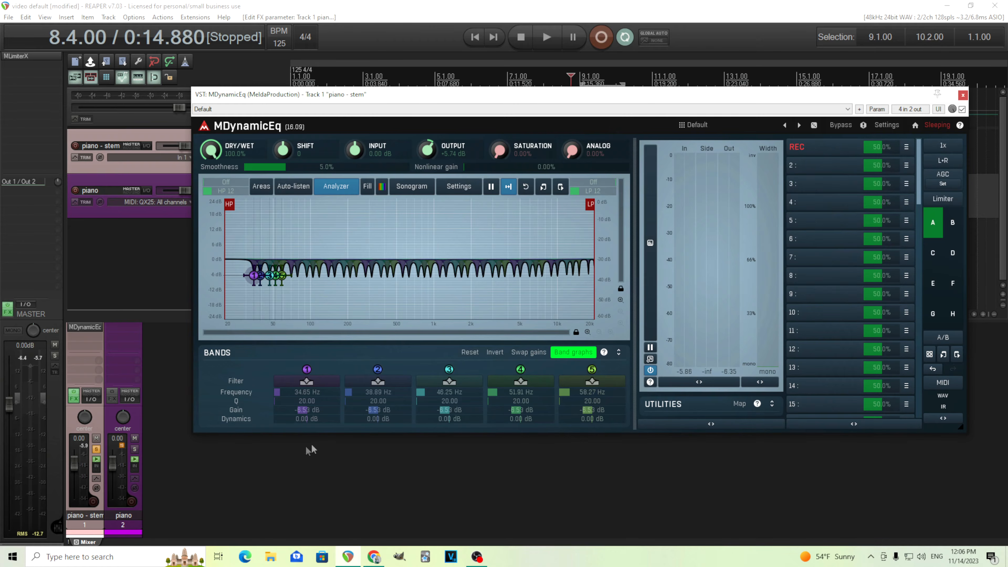
pyautogui.doubleClick(316, 410)
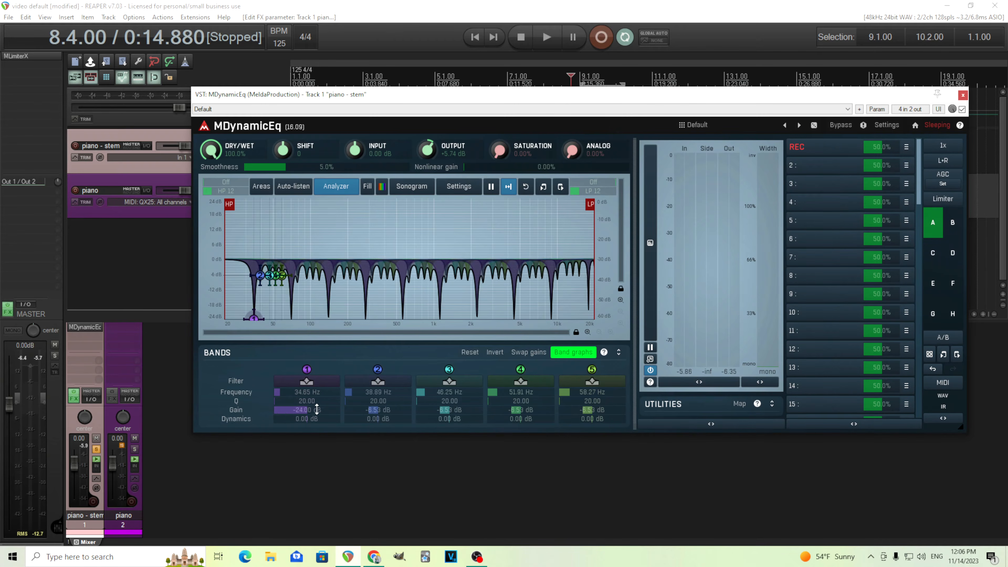
pyautogui.moveTo(384, 413); pyautogui.dragTo(442, 409)
pyautogui.moveTo(521, 413); pyautogui.dragTo(522, 409)
pyautogui.moveTo(583, 409); pyautogui.dragTo(584, 406)
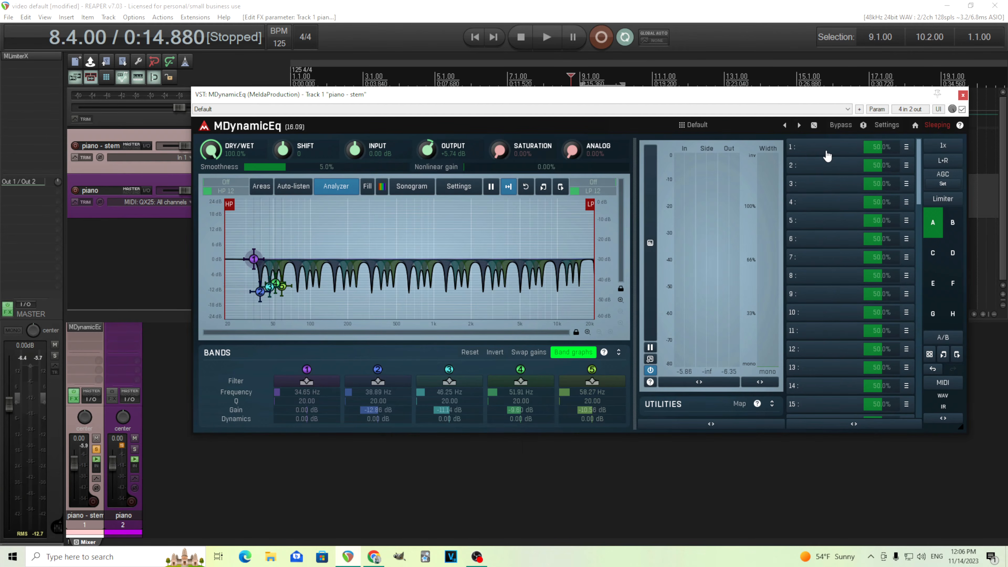
pyautogui.click(827, 152)
pyautogui.write('Gain')
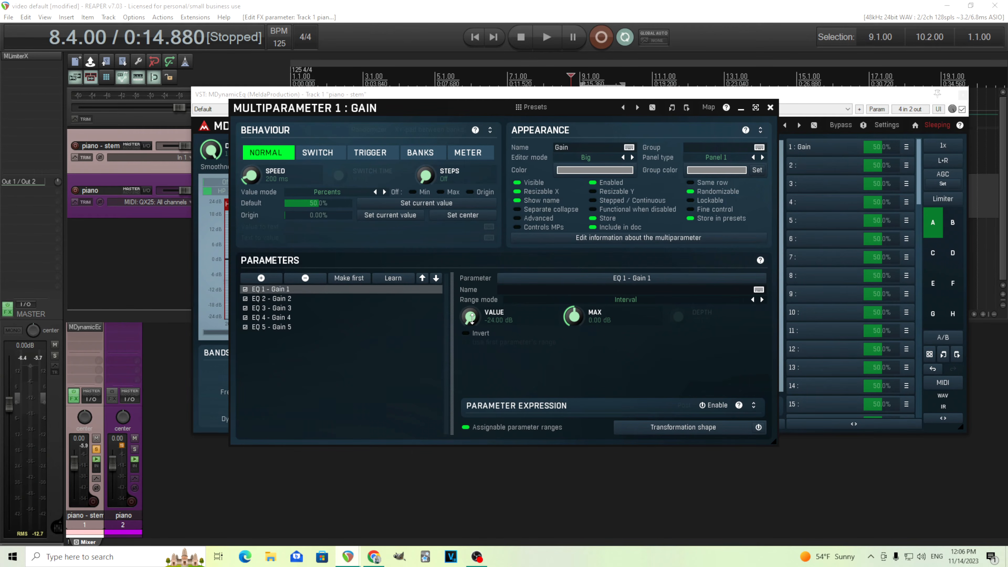
# - Make the EQ 2–5 gain parameters use the first parameter's range
pyautogui.click(346, 298)
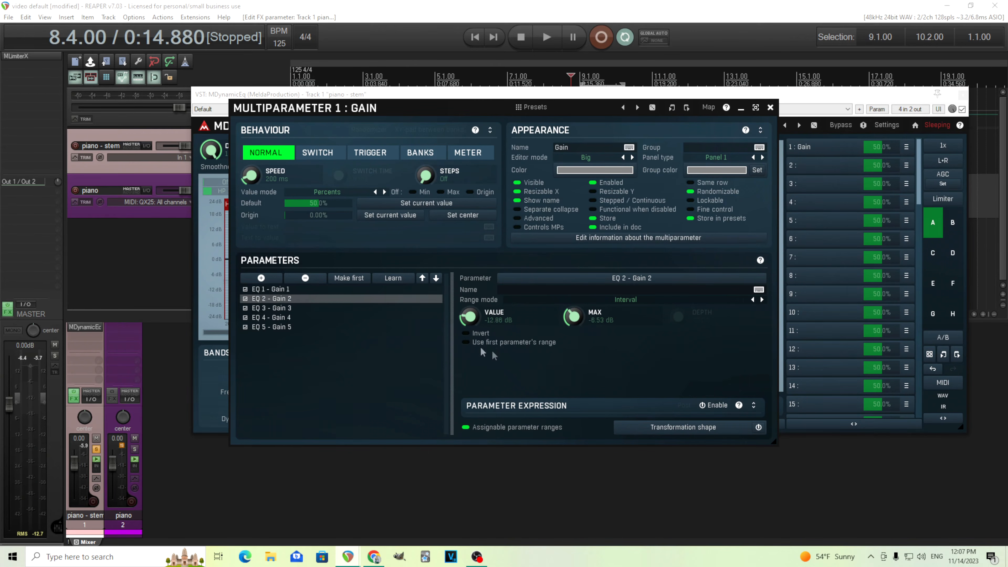
pyautogui.click(494, 347)
pyautogui.click(319, 309)
pyautogui.click(512, 343)
pyautogui.click(319, 319)
pyautogui.click(485, 346)
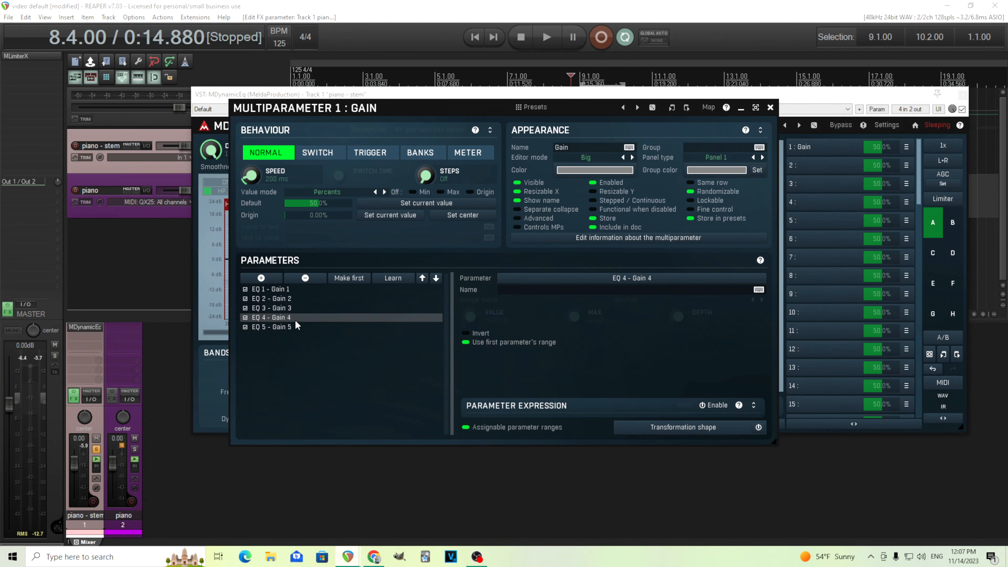
pyautogui.click(301, 327)
pyautogui.click(468, 344)
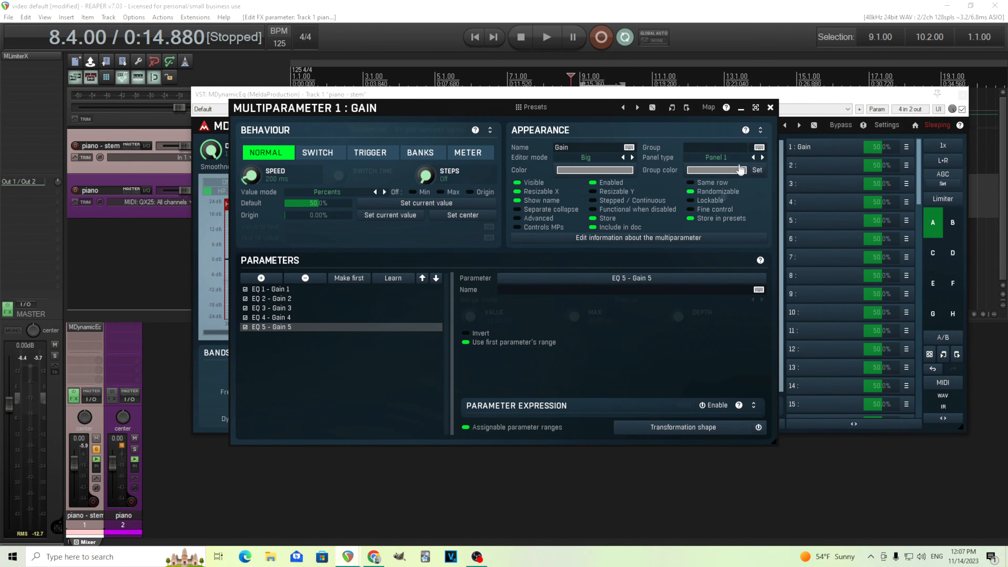
pyautogui.click(770, 108)
# - Set the Gain multiparameter's value mode to By first parameter, reading -24.00 dB
pyautogui.click(845, 148)
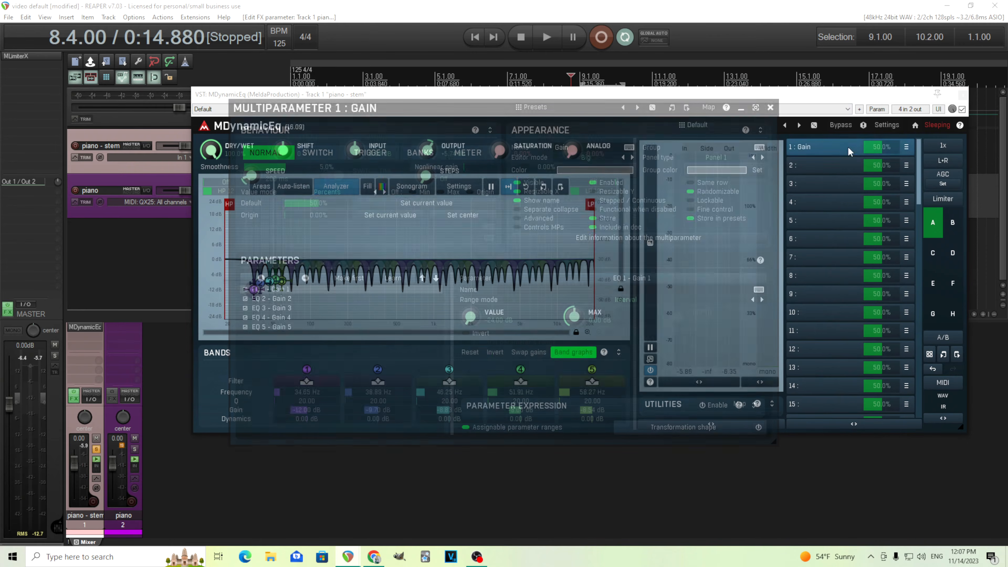
pyautogui.click(351, 197)
pyautogui.click(384, 205)
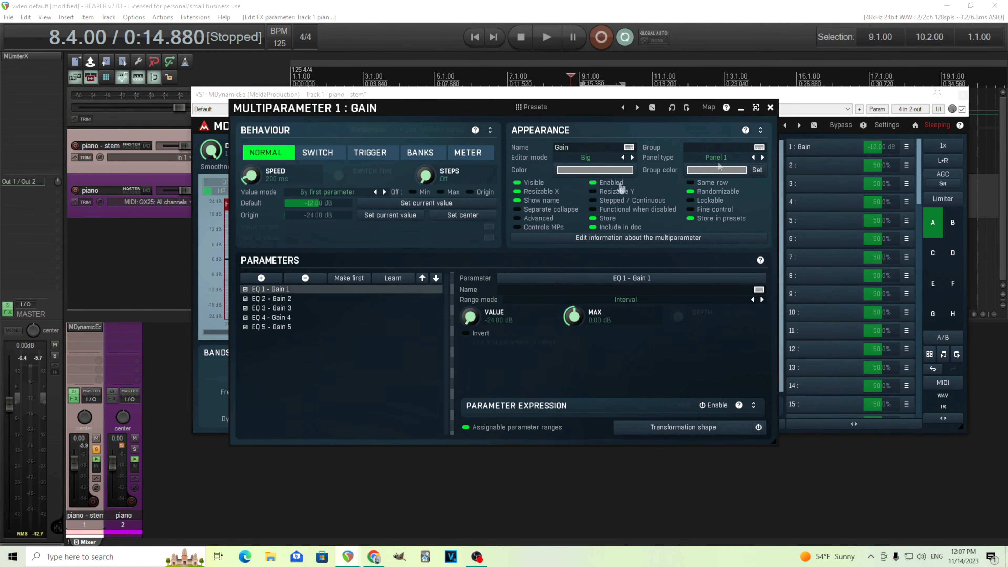
pyautogui.click(770, 108)
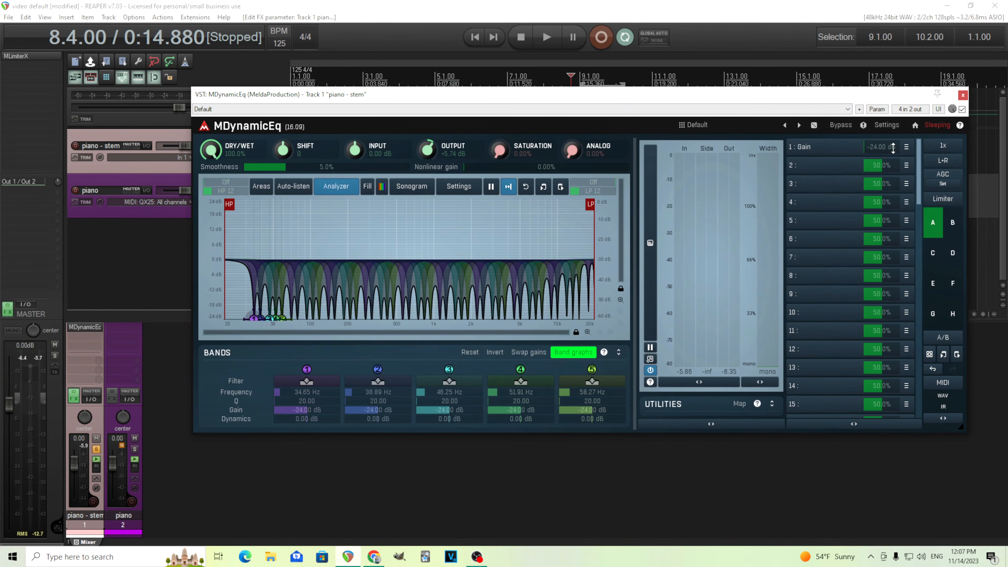
# - Sweep the Gain multiparameter, turn off loop repeat, and play from the project start
pyautogui.moveTo(808, 144)
pyautogui.mouseDown()
pyautogui.moveTo(846, 144)
pyautogui.moveTo(809, 145)
pyautogui.mouseUp()
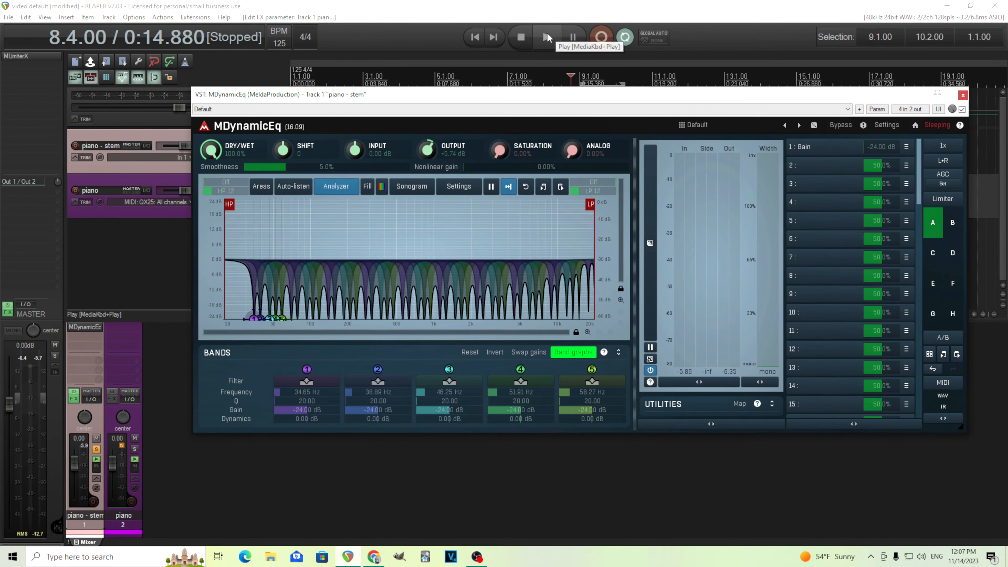
pyautogui.click(475, 36)
pyautogui.click(625, 37)
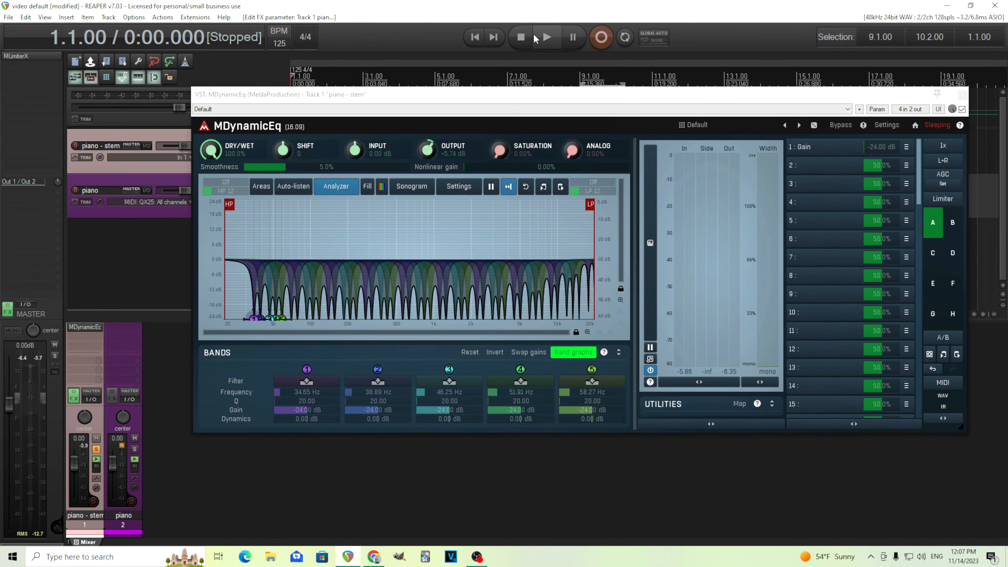
pyautogui.click(546, 37)
# - Set the master Gain to -19.10 dB, let AGC set output to 10.27 dB, and stop
pyautogui.moveTo(872, 149)
pyautogui.mouseDown()
pyautogui.moveTo(901, 149)
pyautogui.moveTo(879, 150)
pyautogui.mouseUp()
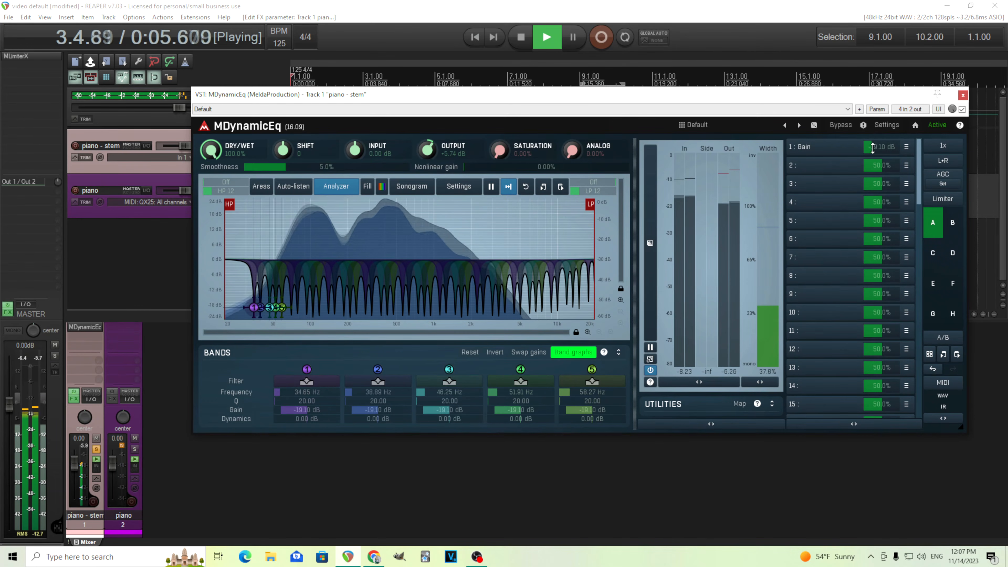
pyautogui.click(941, 184)
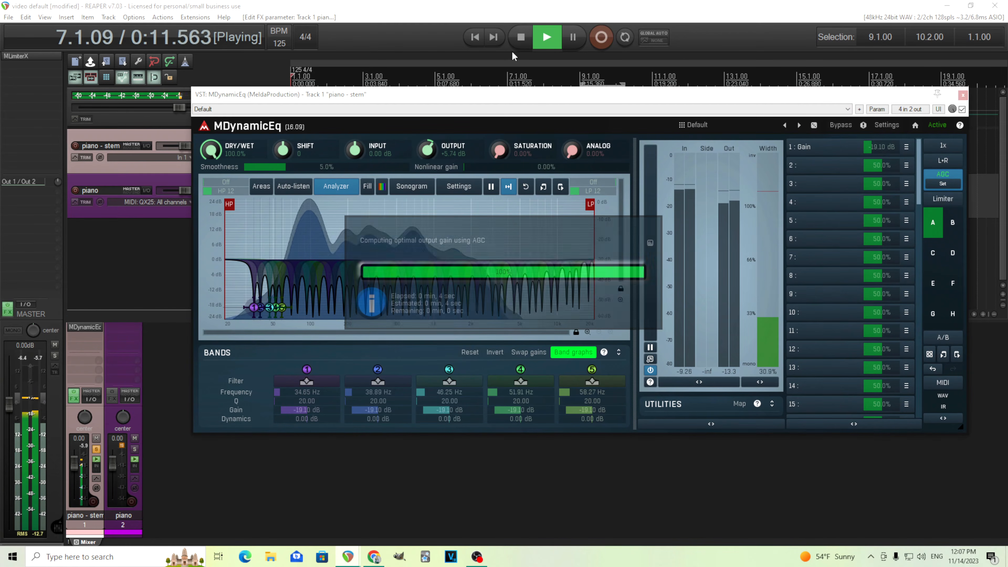
pyautogui.click(522, 38)
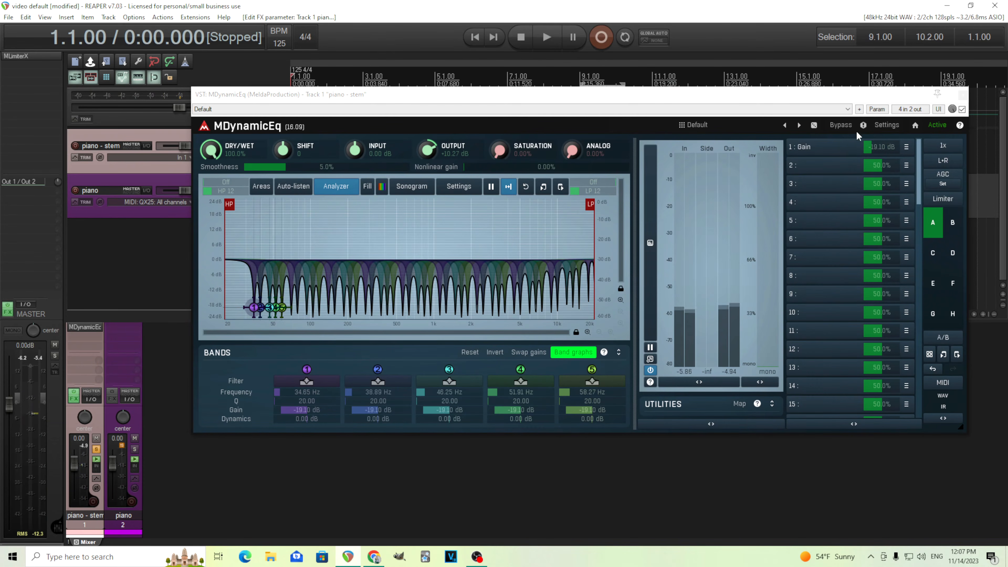
pyautogui.click(546, 37)
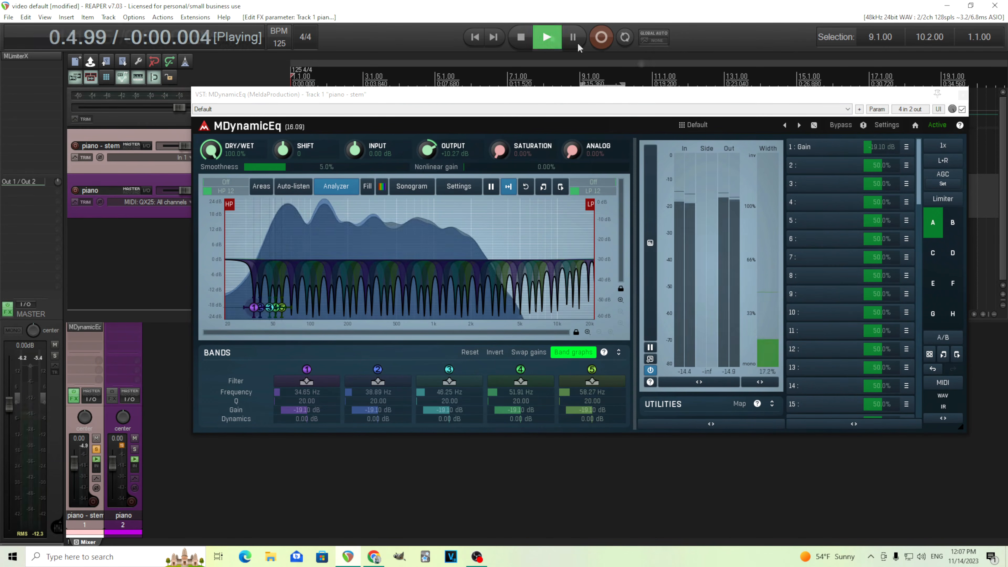
pyautogui.click(841, 125)
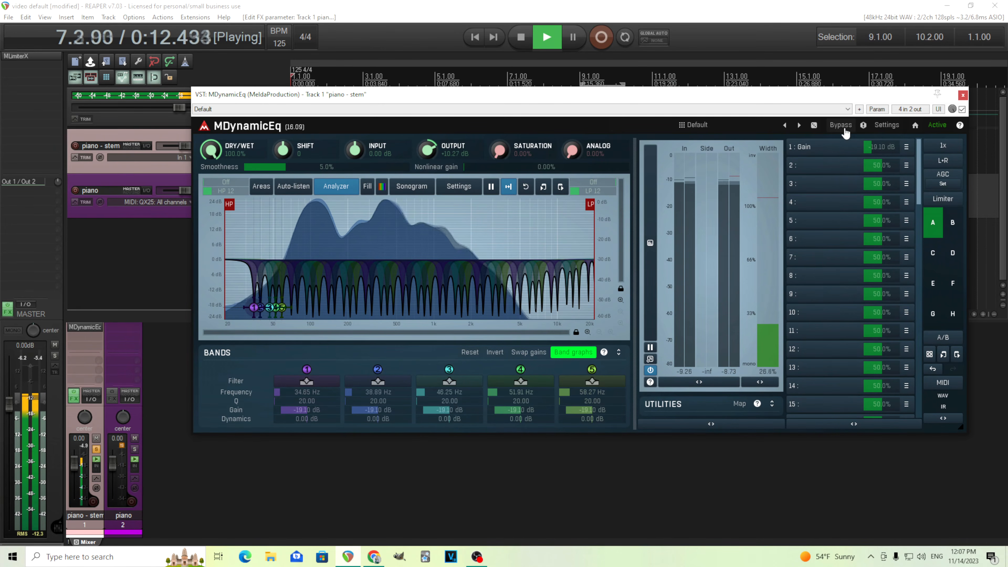
pyautogui.click(842, 126)
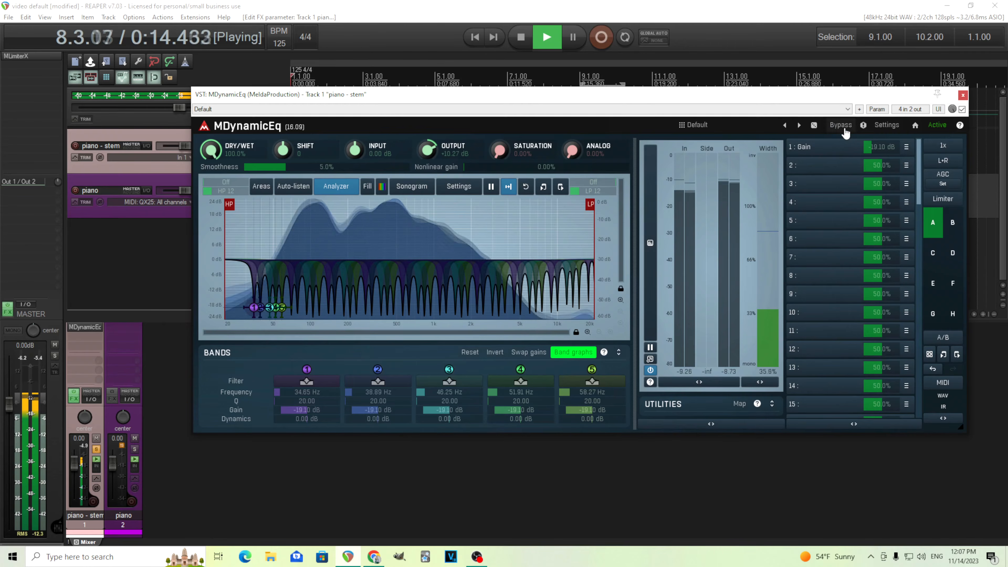
pyautogui.click(526, 45)
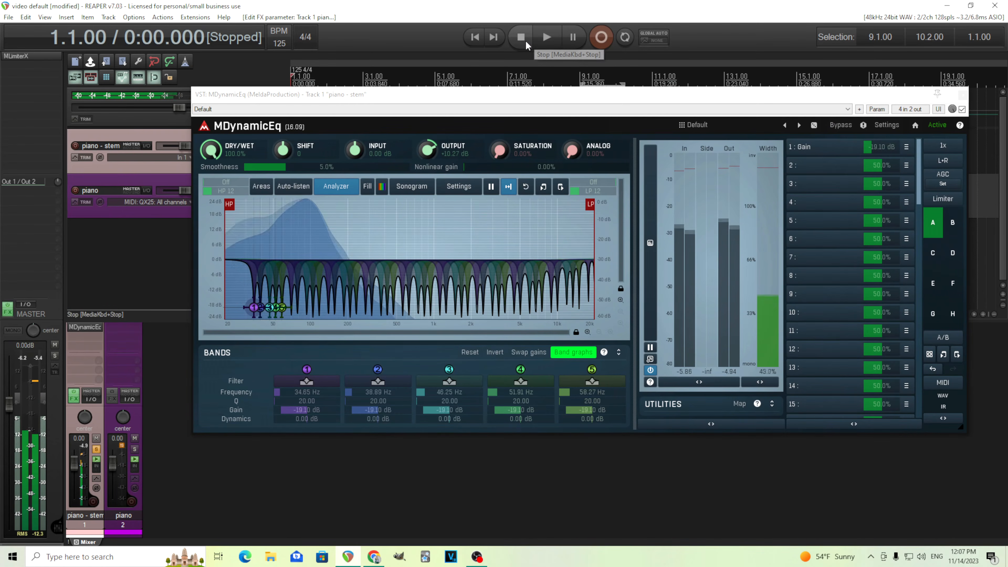
# - Raise the 1 : Gain multiparameter to -10.18 dB and reset the OUTPUT knob to 0.00 dB
pyautogui.moveTo(878, 148); pyautogui.dragTo(876, 145)
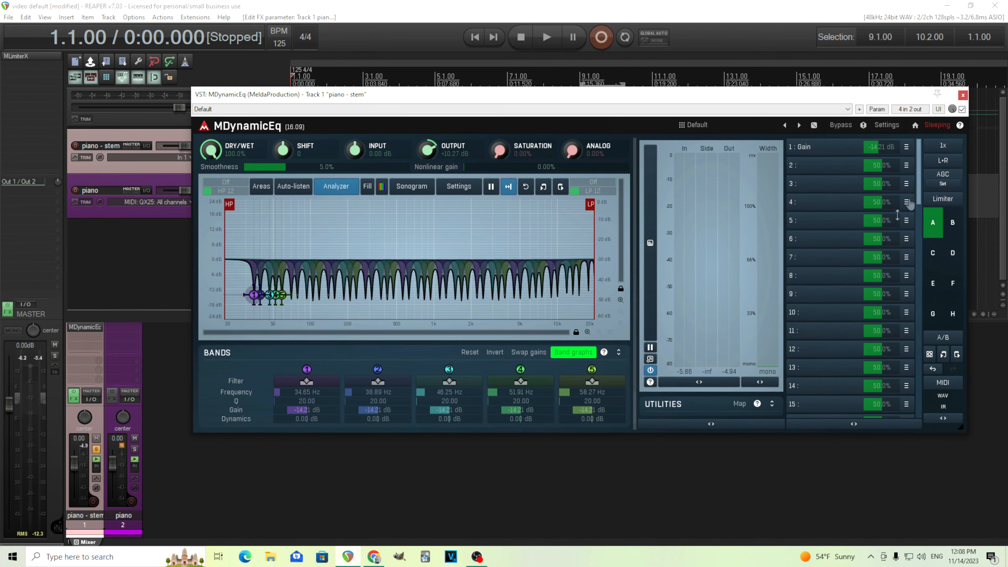
pyautogui.moveTo(889, 148); pyautogui.dragTo(889, 151)
pyautogui.doubleClick(431, 151)
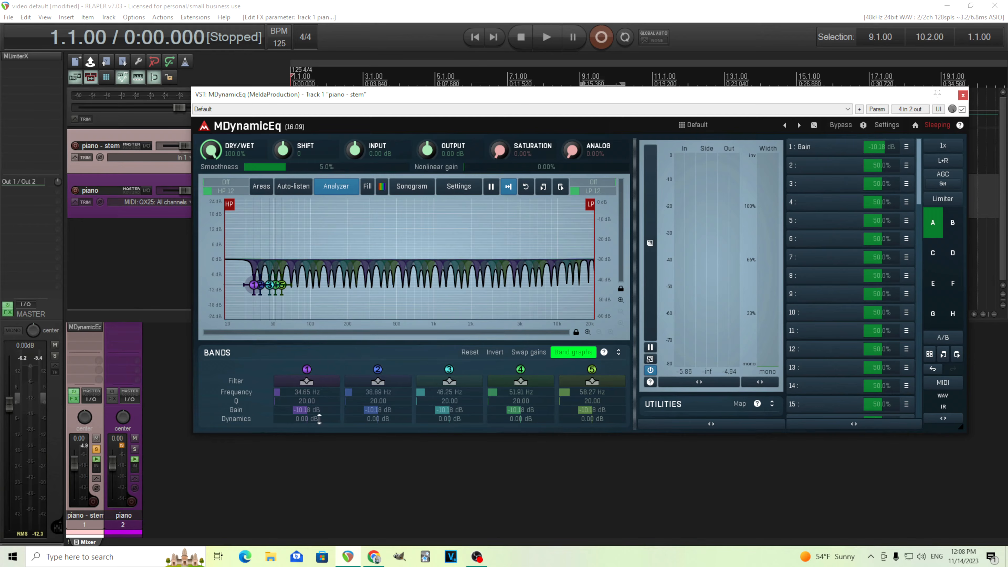
# - Open Band 1 Settings and switch band 1's Dynamics Enable on
pyautogui.click(314, 384)
pyautogui.click(900, 219)
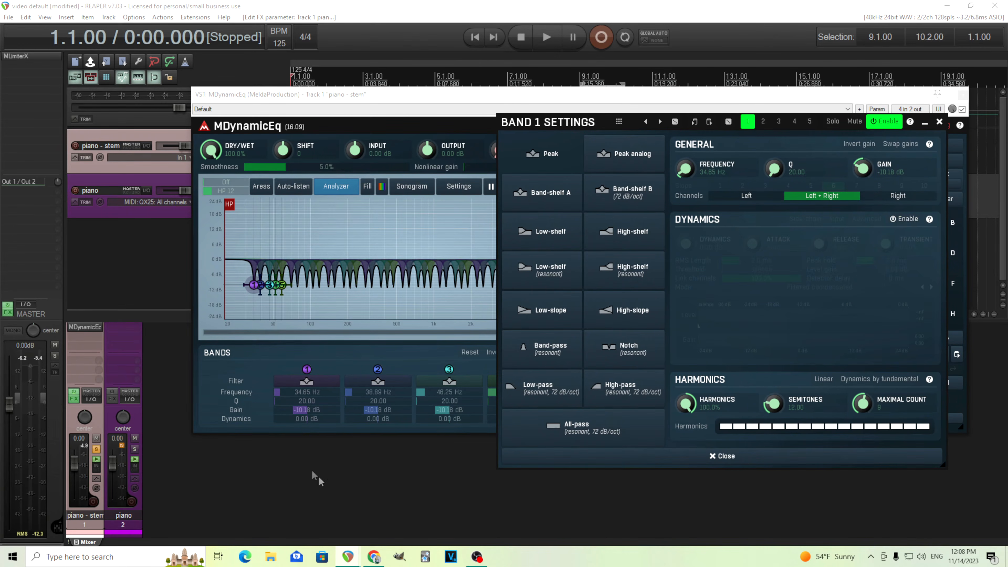
pyautogui.moveTo(317, 419)
pyautogui.mouseDown()
pyautogui.moveTo(317, 441)
pyautogui.moveTo(317, 405)
pyautogui.moveTo(317, 429)
pyautogui.mouseUp()
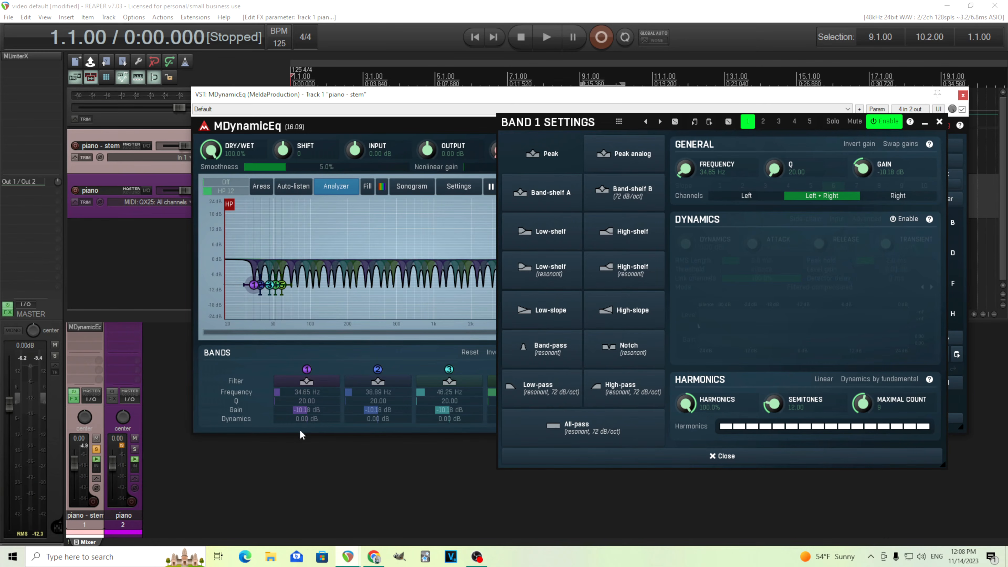
pyautogui.click(906, 222)
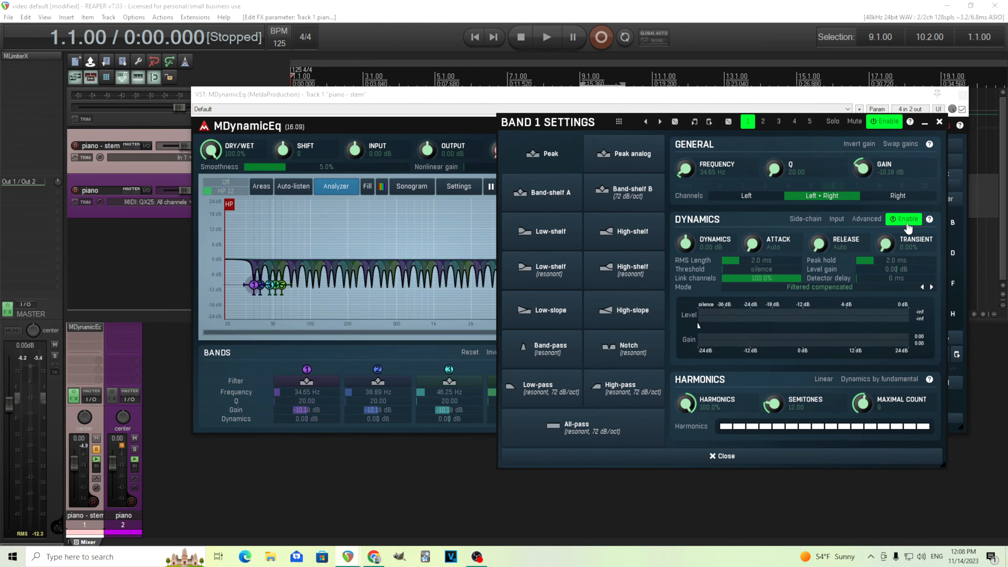
# - Close the settings after testing band 1's Dynamics amount, leaving it at 0.00 dB
pyautogui.moveTo(322, 423)
pyautogui.mouseDown()
pyautogui.moveTo(321, 451)
pyautogui.moveTo(322, 439)
pyautogui.mouseUp()
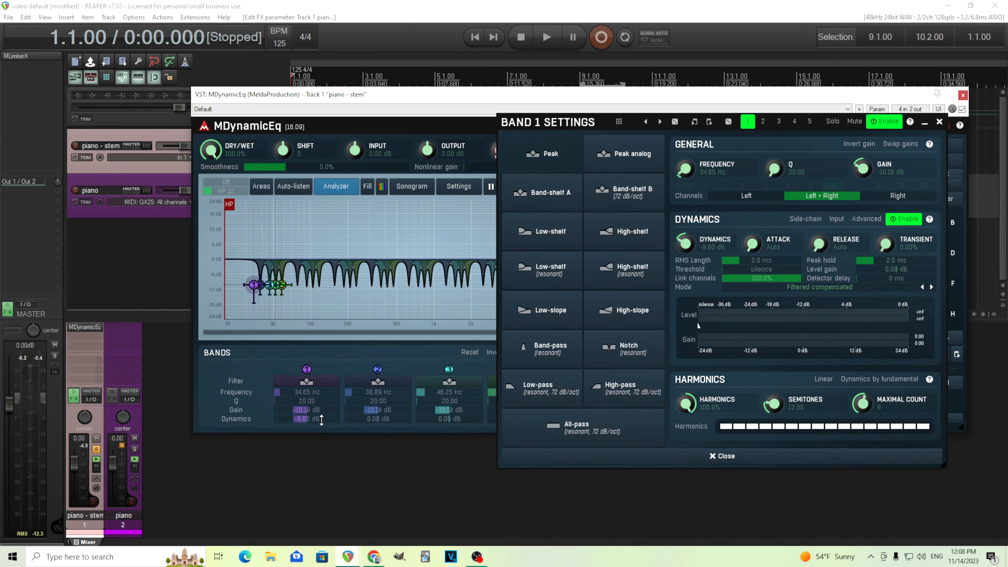
pyautogui.rightClick(321, 419)
pyautogui.click(701, 455)
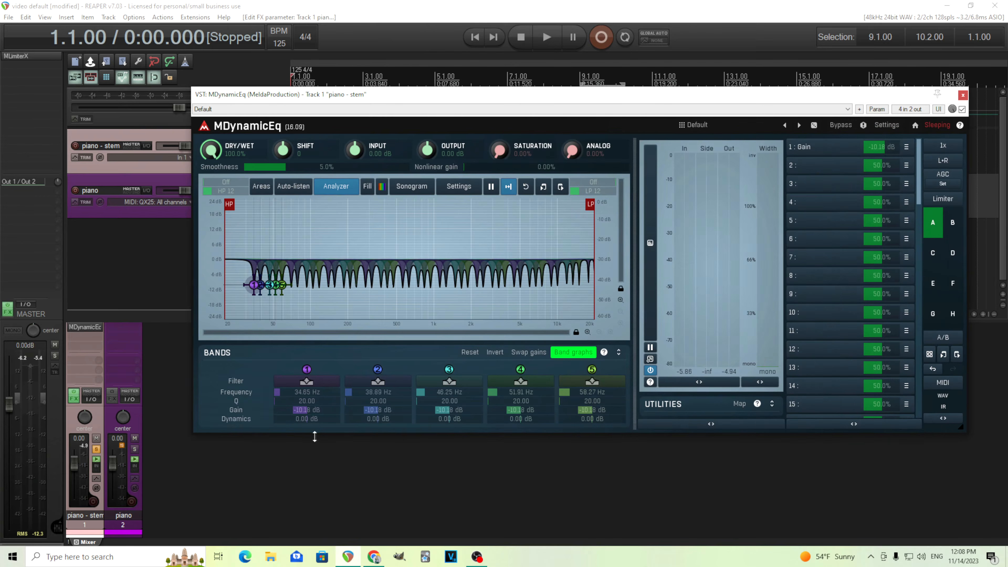
pyautogui.moveTo(321, 419); pyautogui.dragTo(322, 430)
pyautogui.doubleClick(322, 420)
# - Use Clear & Learn to link multiparameter 2 to the Dynamics of all five bands
pyautogui.click(907, 165)
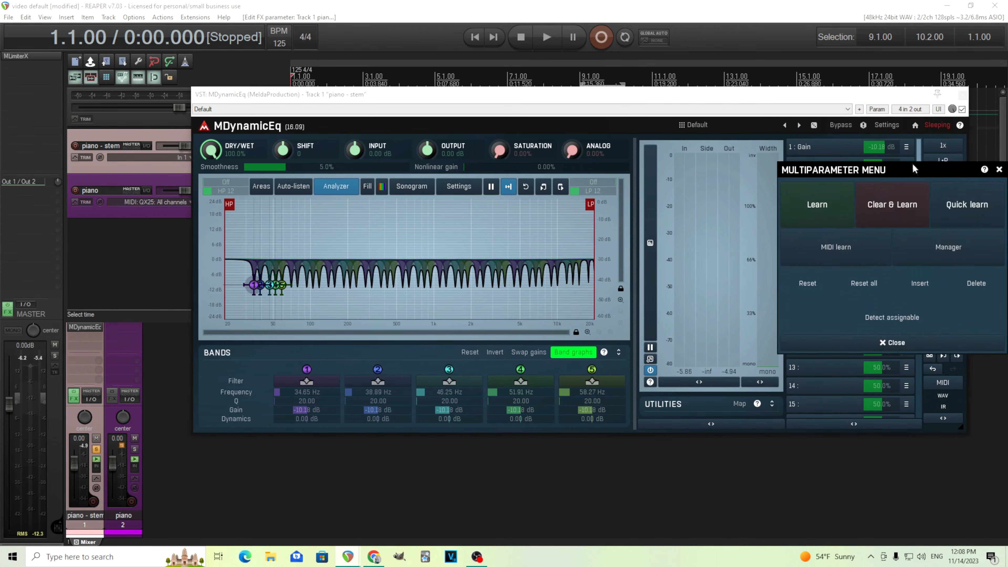
pyautogui.click(908, 213)
pyautogui.moveTo(321, 419); pyautogui.dragTo(321, 456)
pyautogui.moveTo(381, 419); pyautogui.dragTo(381, 456)
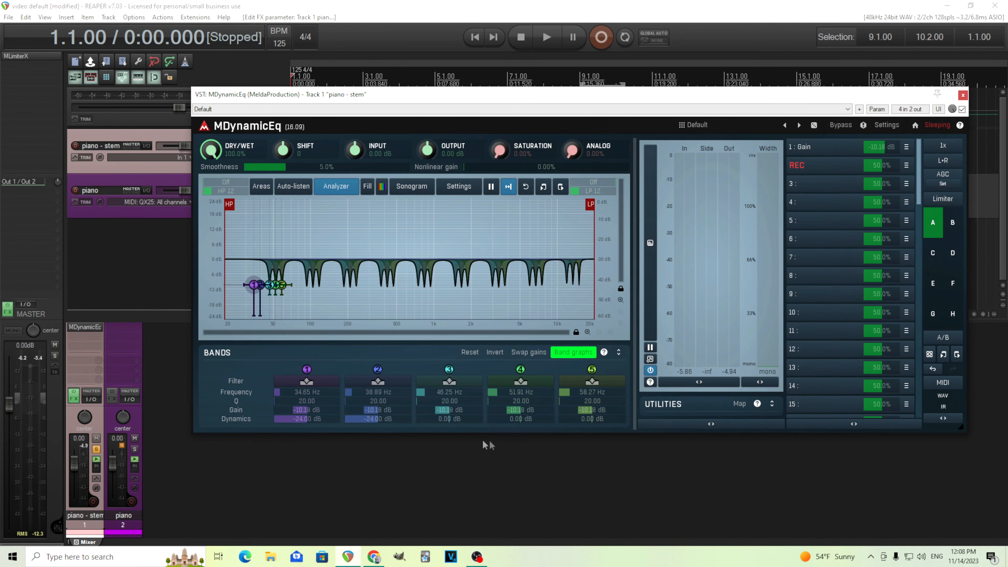
pyautogui.moveTo(477, 417); pyautogui.dragTo(477, 456)
pyautogui.moveTo(509, 419); pyautogui.dragTo(508, 456)
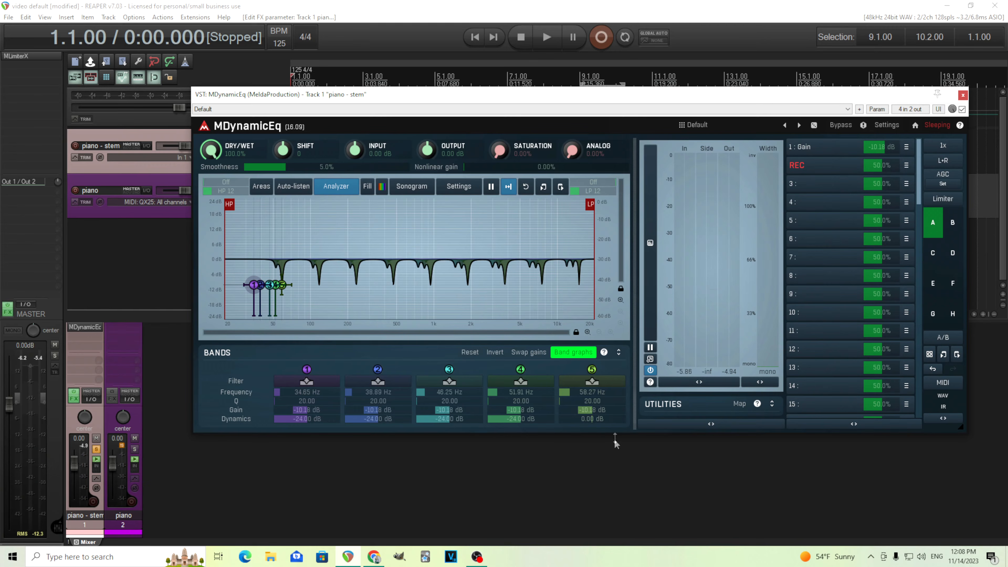
pyautogui.moveTo(612, 419); pyautogui.dragTo(612, 420)
# - Name multiparameter 2 'Dynamic' and set its Value mode to By first parameter
pyautogui.click(829, 165)
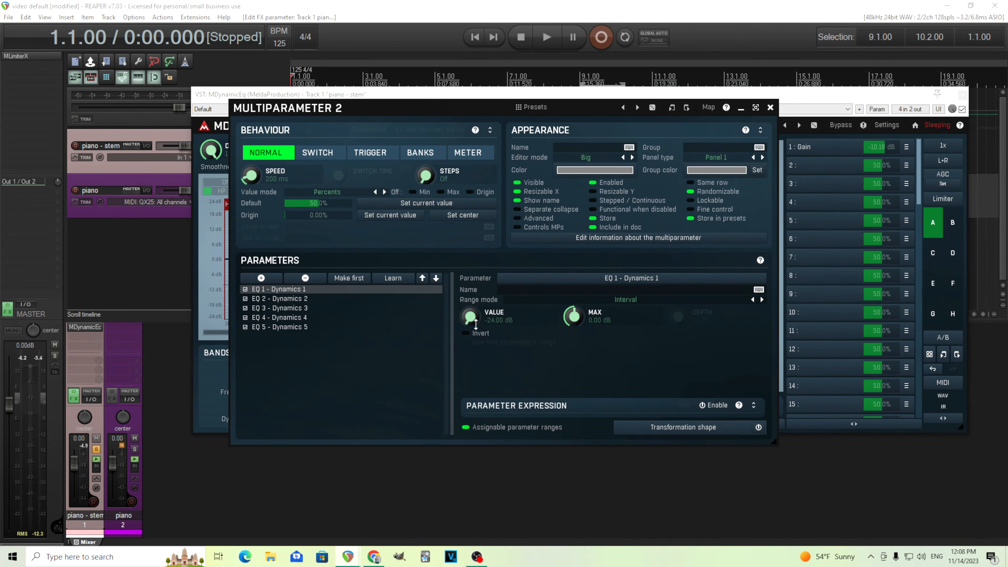
pyautogui.click(584, 149)
pyautogui.write('Dynamic')
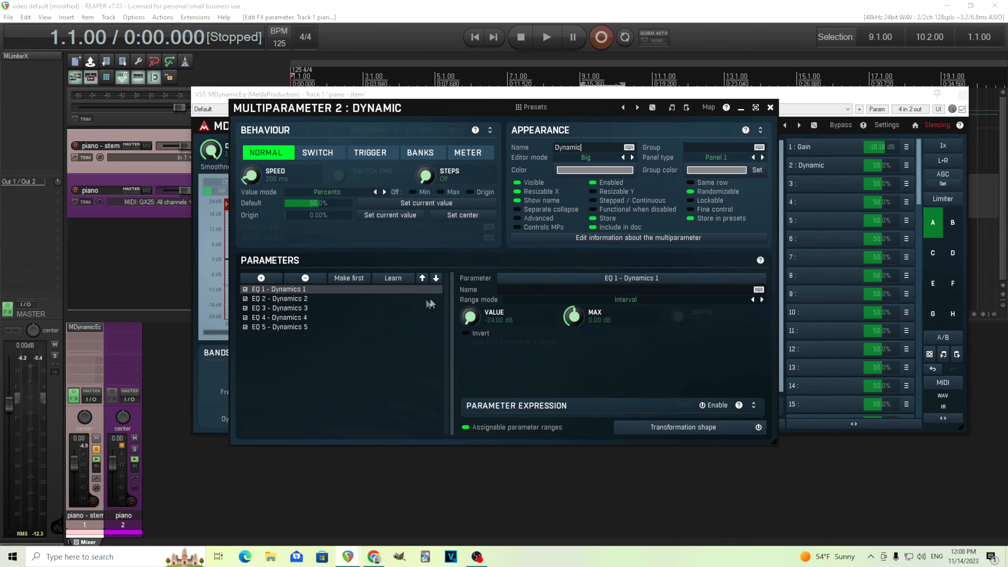
pyautogui.click(322, 194)
pyautogui.click(333, 218)
# - Make the band 3–5 Dynamics links use the first parameter's range, then close the editor
pyautogui.click(305, 300)
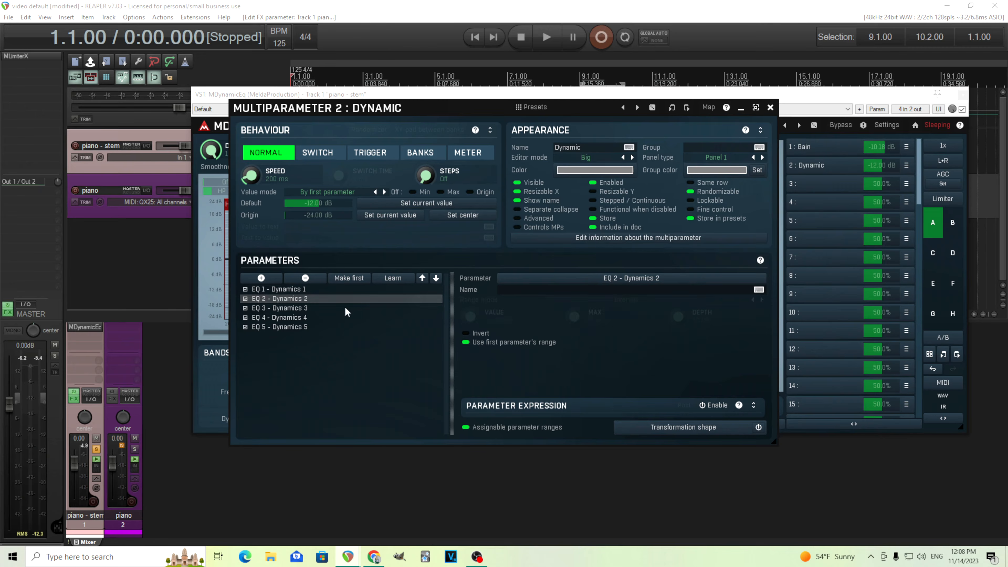
pyautogui.click(345, 309)
pyautogui.click(484, 342)
pyautogui.click(342, 318)
pyautogui.click(475, 342)
pyautogui.click(436, 327)
pyautogui.click(478, 342)
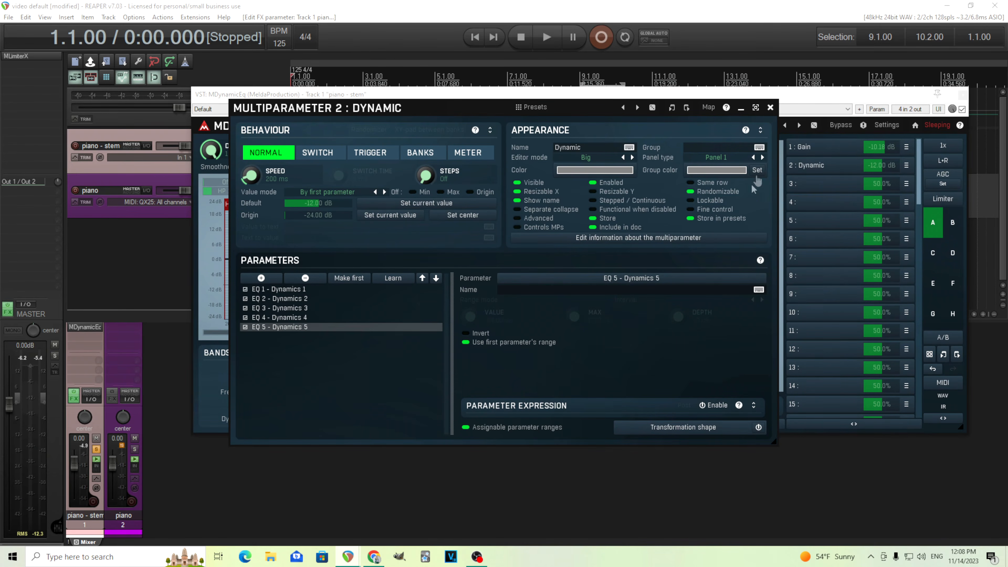
pyautogui.click(770, 107)
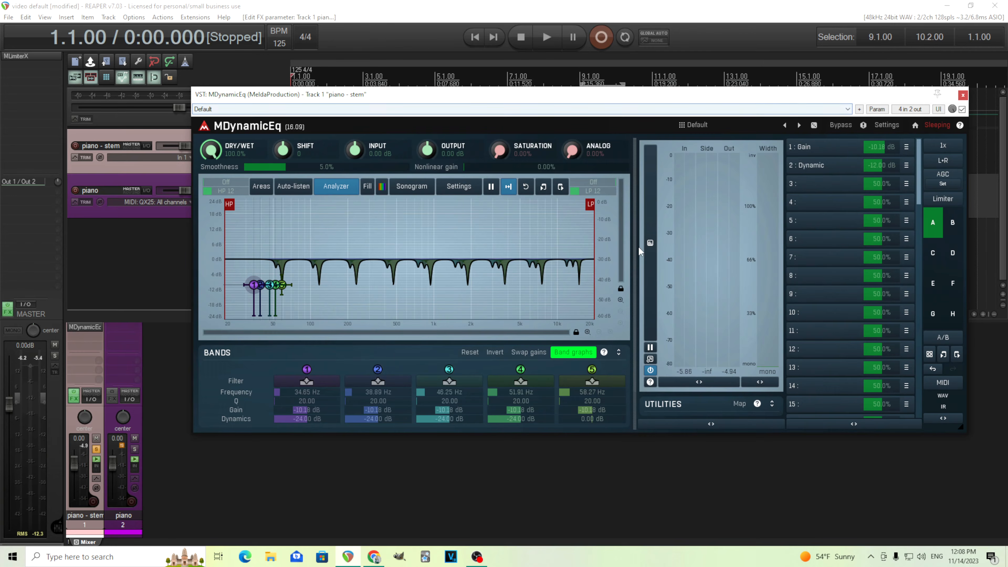
# - Reset the 2 : Dynamic multiparameter to -12.00 dB and reopen Band 1 Settings
pyautogui.moveTo(888, 162); pyautogui.dragTo(888, 202)
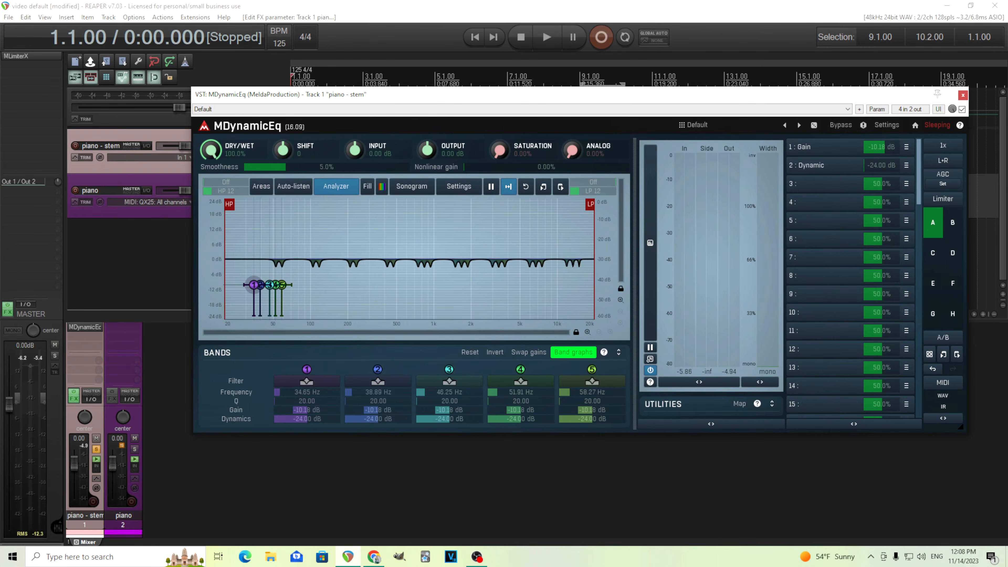
pyautogui.doubleClick(889, 162)
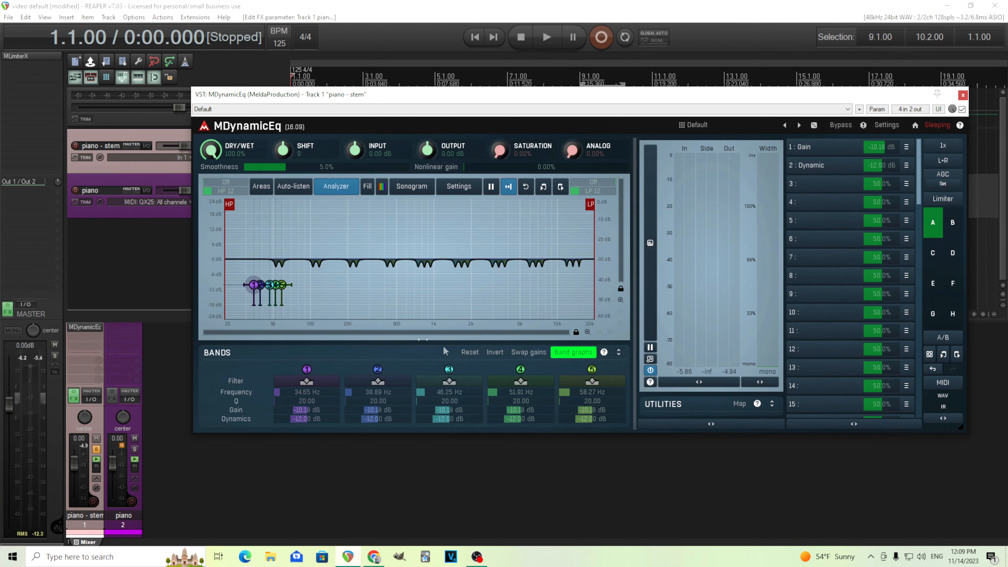
pyautogui.click(313, 384)
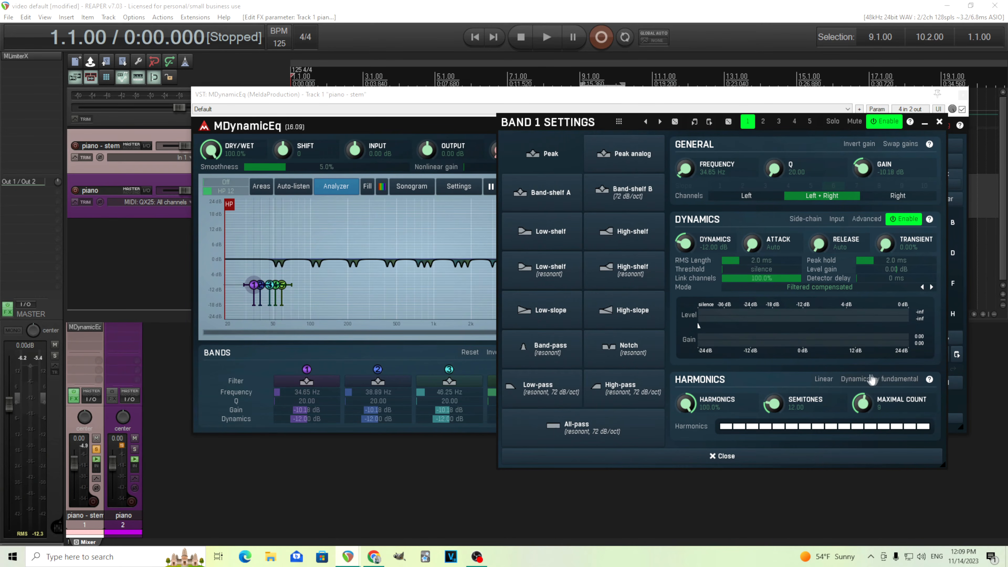
# - Leave Dynamics by fundamental off and set Dynamic to -24.00 dB for all five bands
pyautogui.click(876, 382)
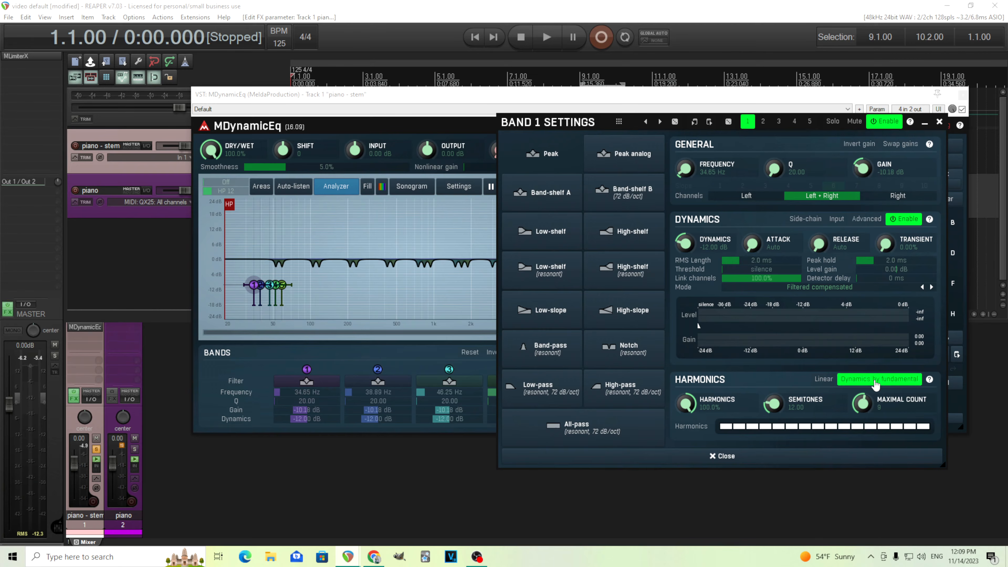
pyautogui.click(876, 382)
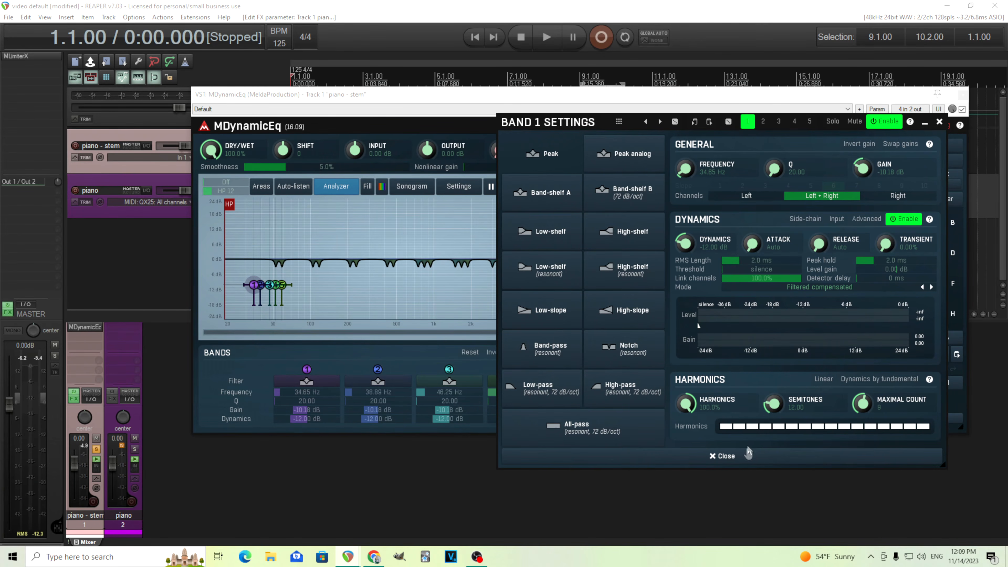
pyautogui.click(748, 461)
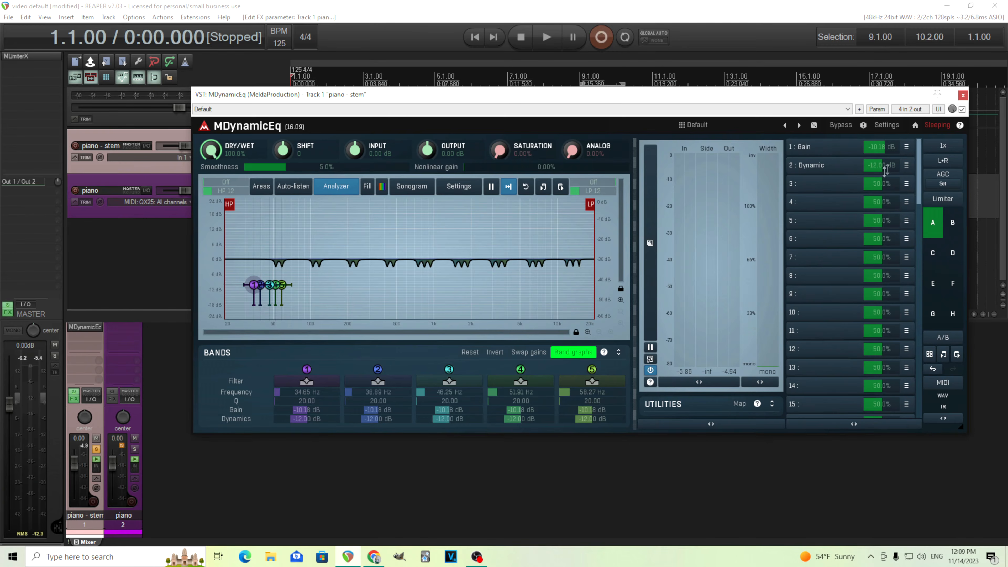
pyautogui.moveTo(889, 165); pyautogui.dragTo(889, 184)
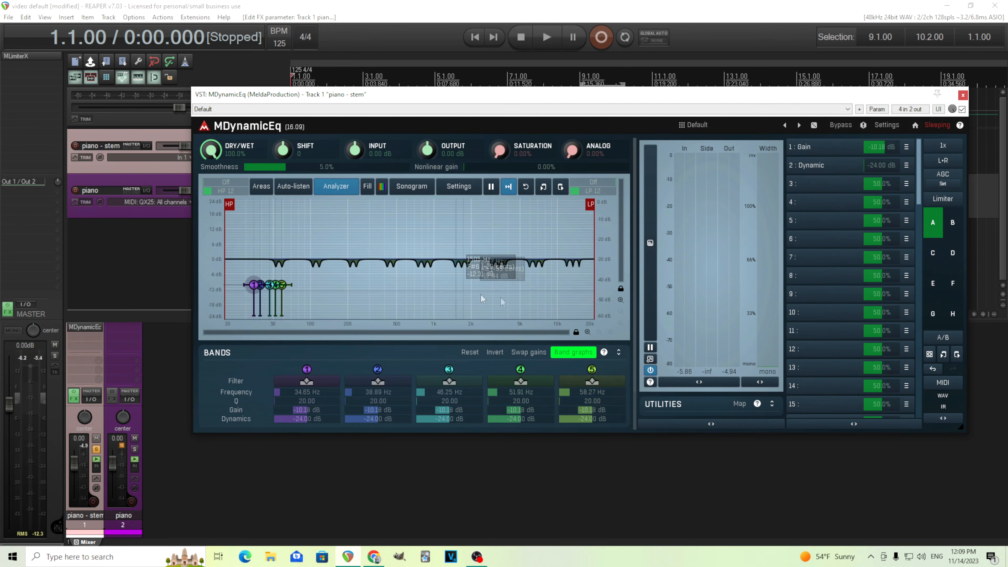
# - Play the piano, auto-match output gain, A/B the EQ via Bypass, then stop playback
pyautogui.click(550, 35)
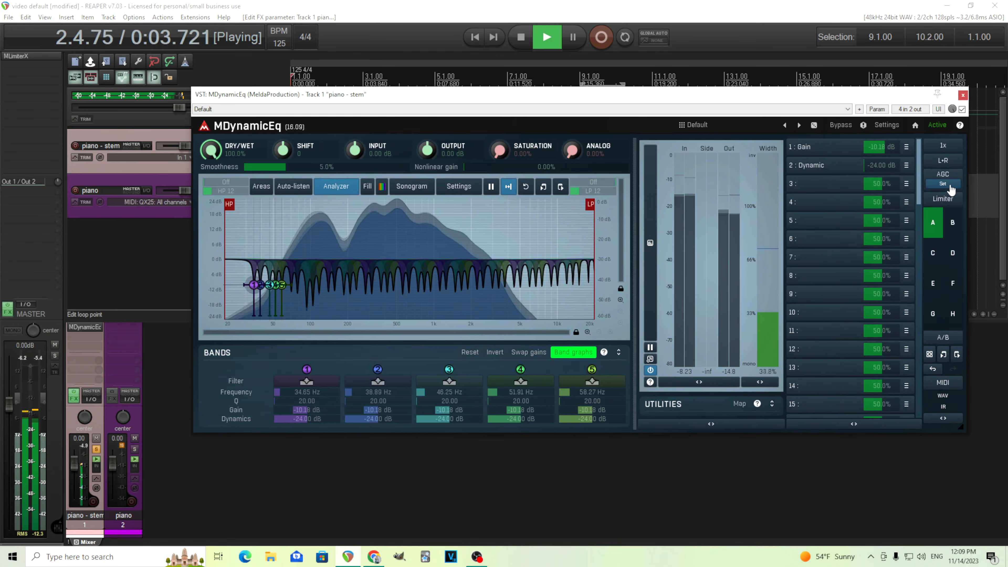
pyautogui.click(943, 184)
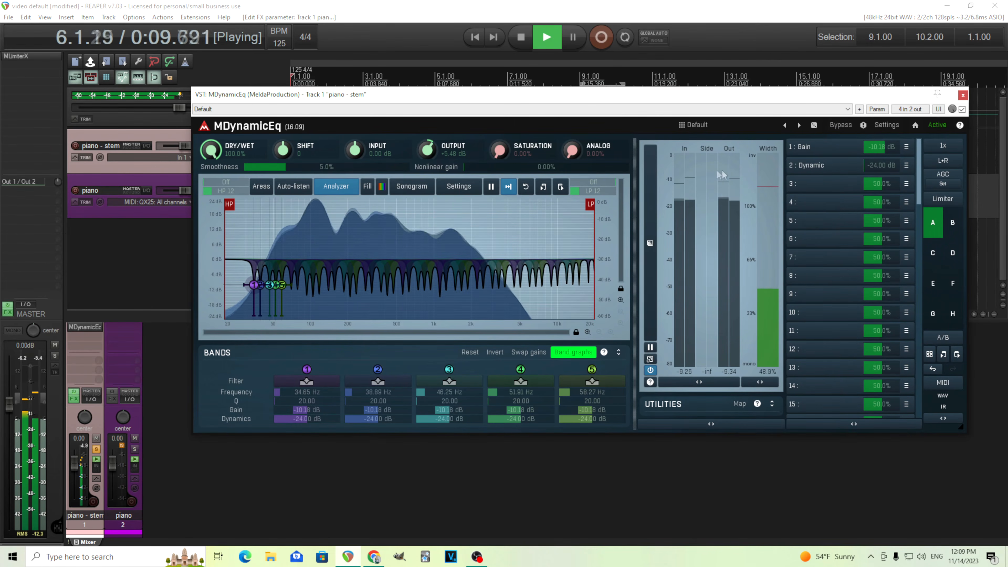
pyautogui.click(844, 126)
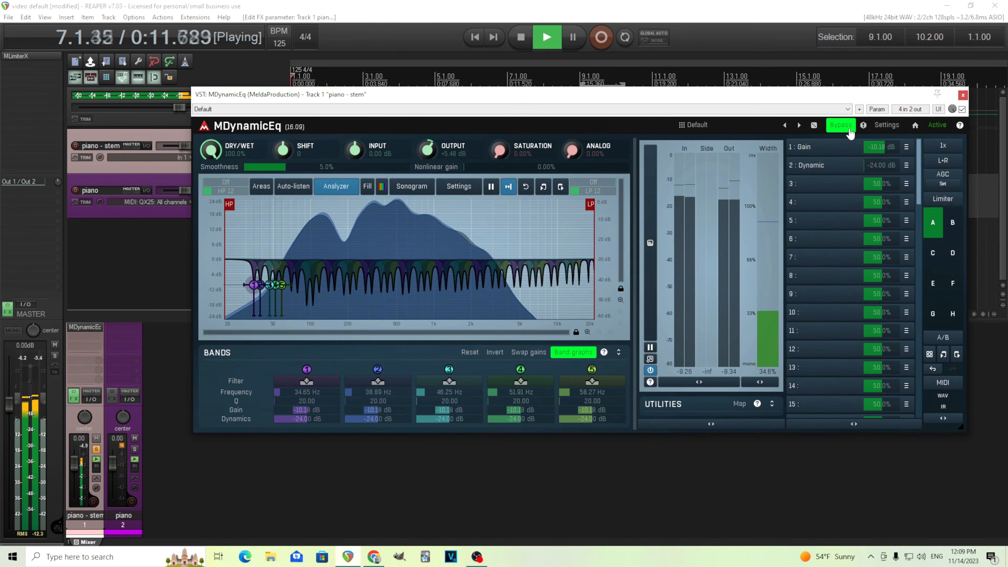
pyautogui.click(849, 131)
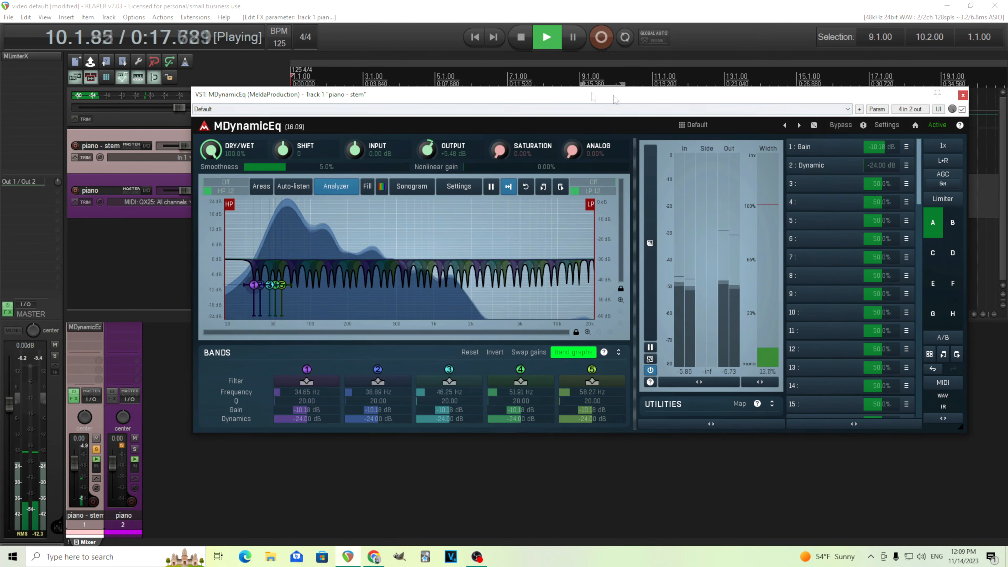
pyautogui.click(523, 45)
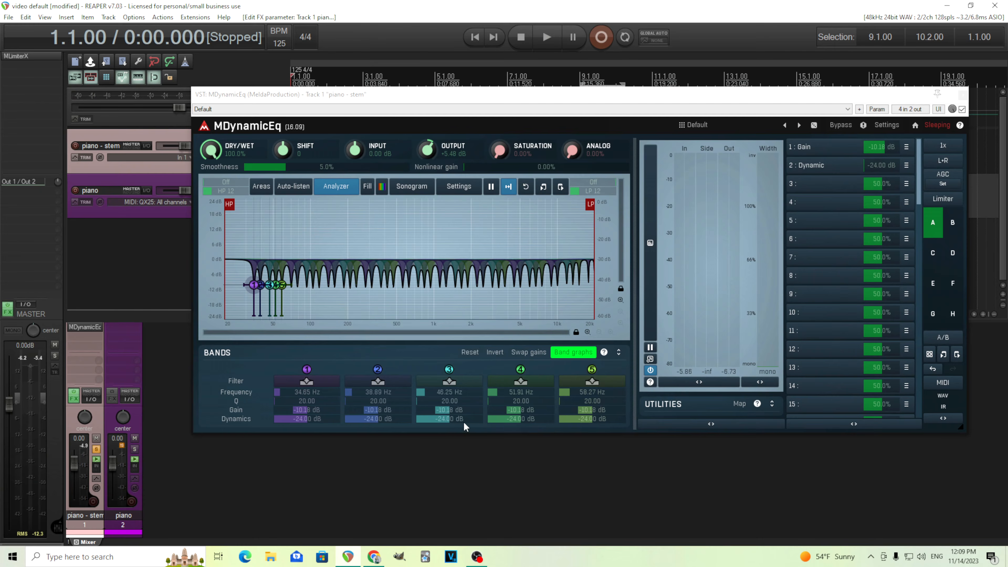
pyautogui.click(318, 380)
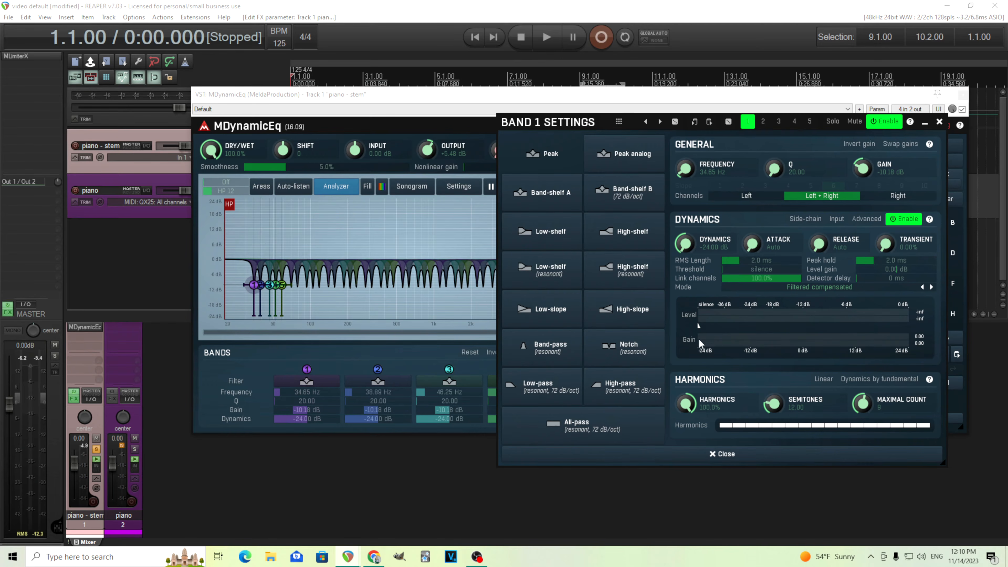
pyautogui.click(546, 37)
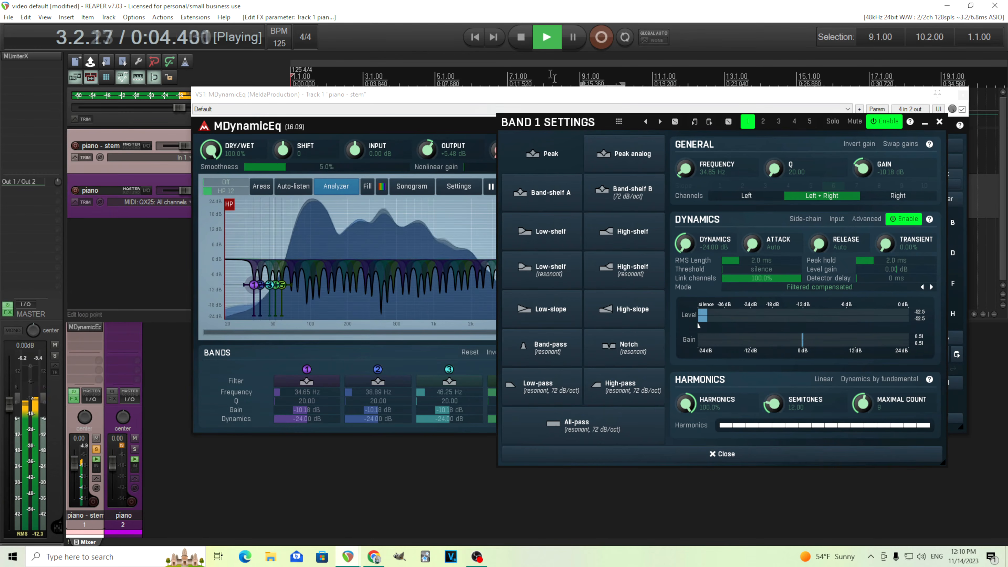
pyautogui.click(523, 42)
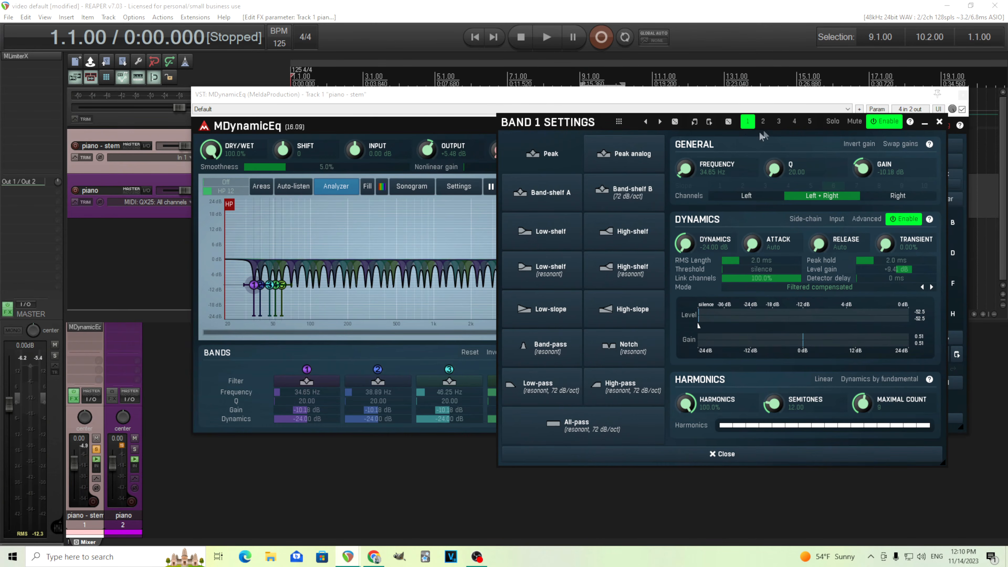
pyautogui.click(762, 121)
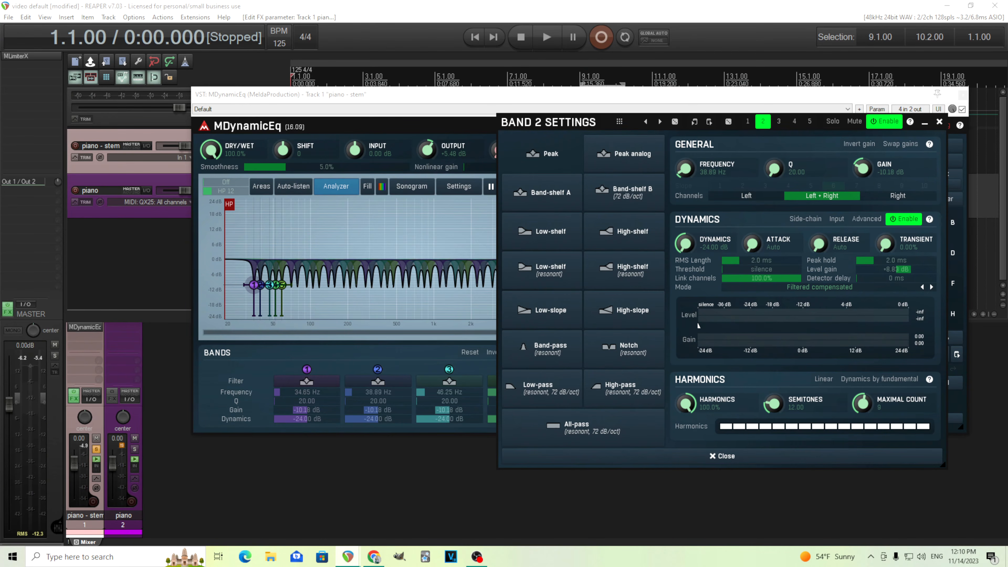
pyautogui.click(780, 123)
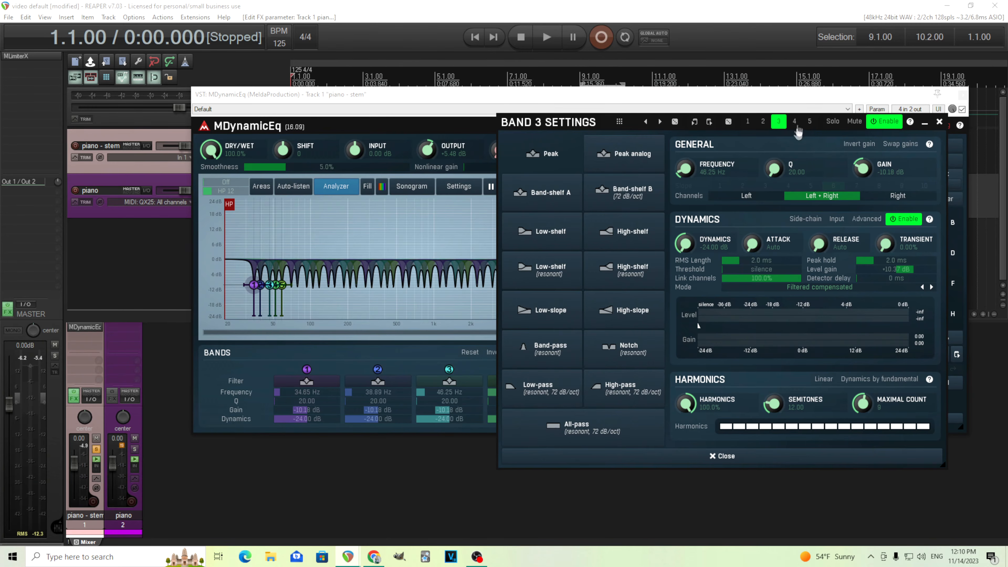
pyautogui.click(794, 123)
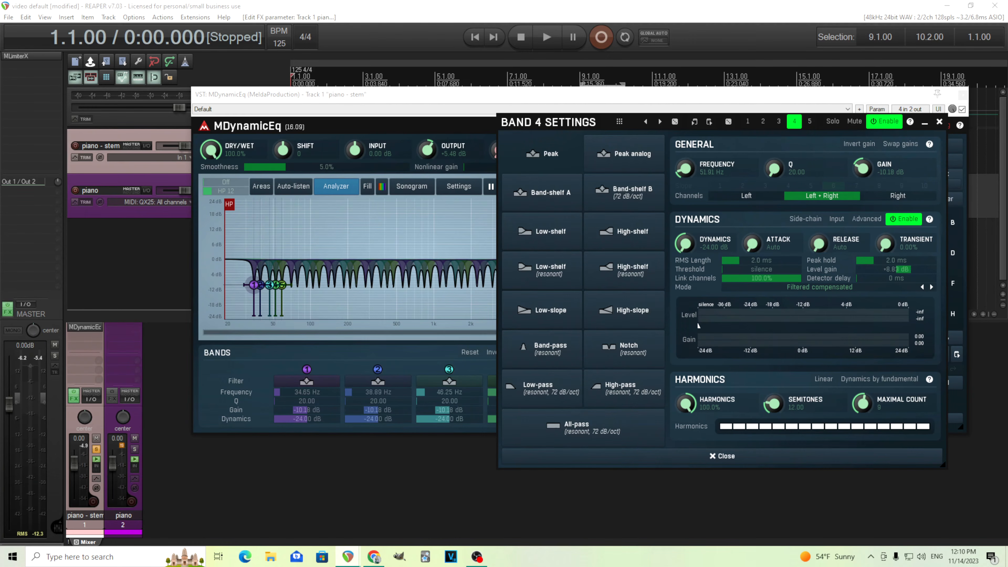
pyautogui.click(809, 122)
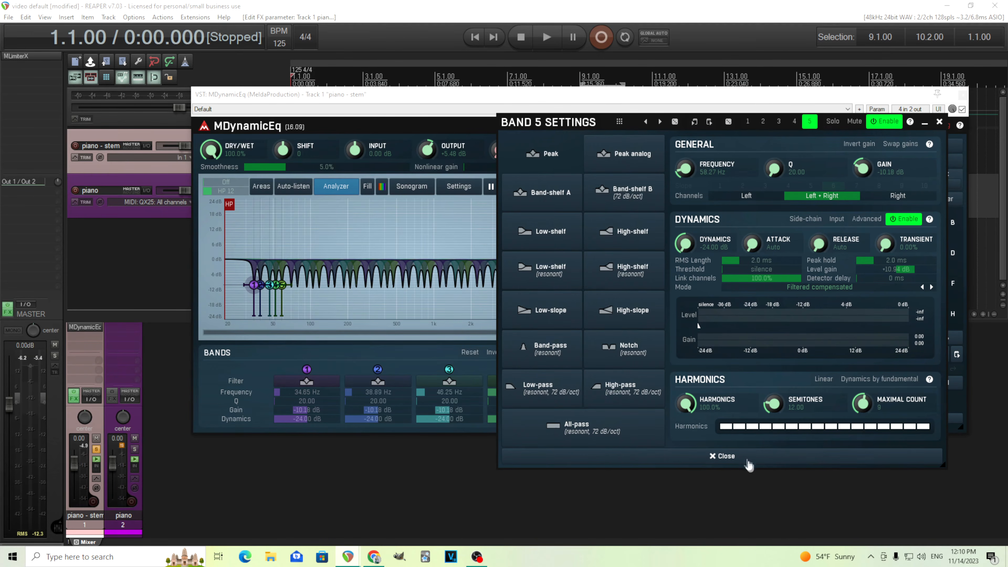
pyautogui.click(747, 460)
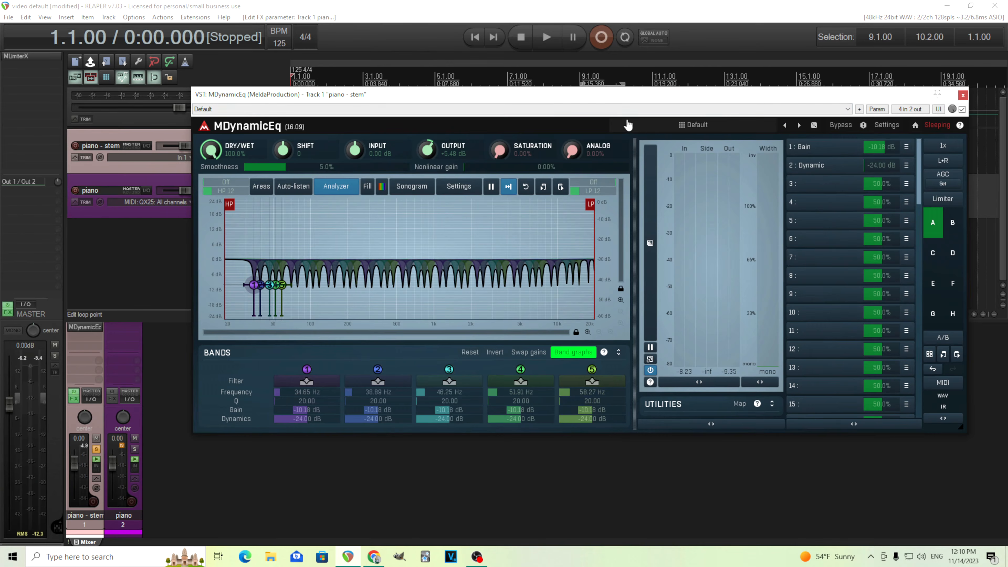
# - During playback, let AGC set output gain to +7.22 dB, compare via Bypass, then stop
pyautogui.click(547, 37)
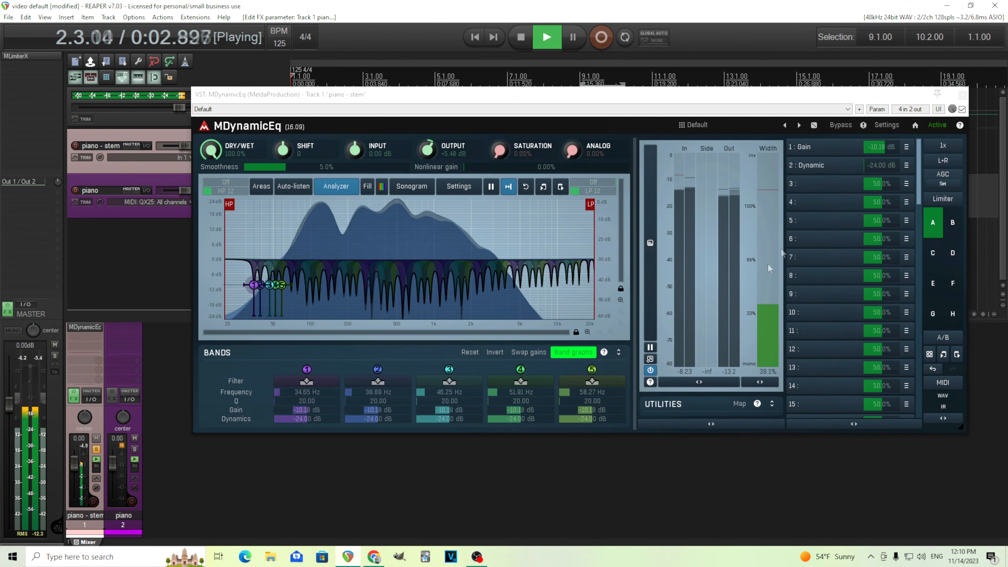
pyautogui.click(942, 183)
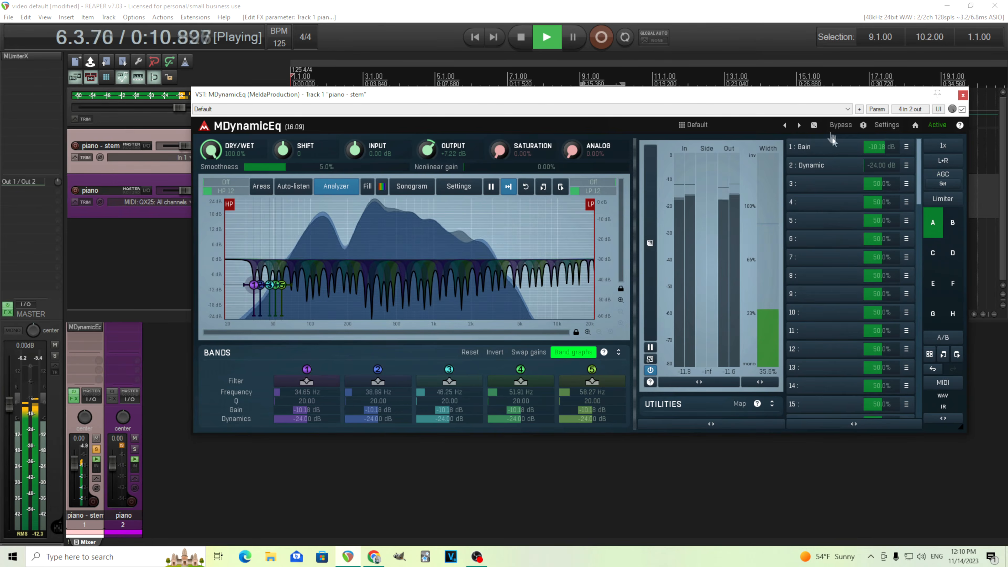
pyautogui.click(837, 126)
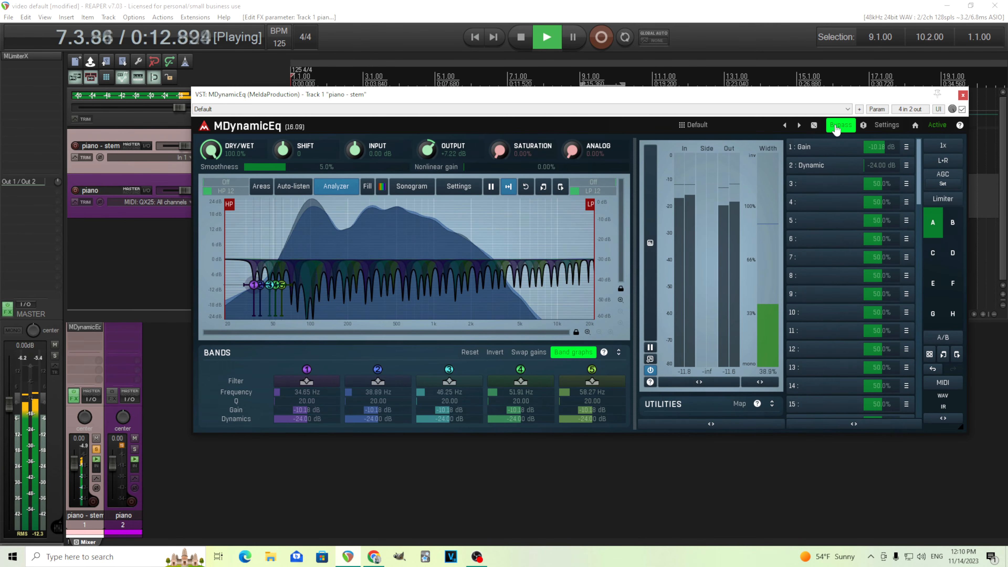
pyautogui.click(836, 126)
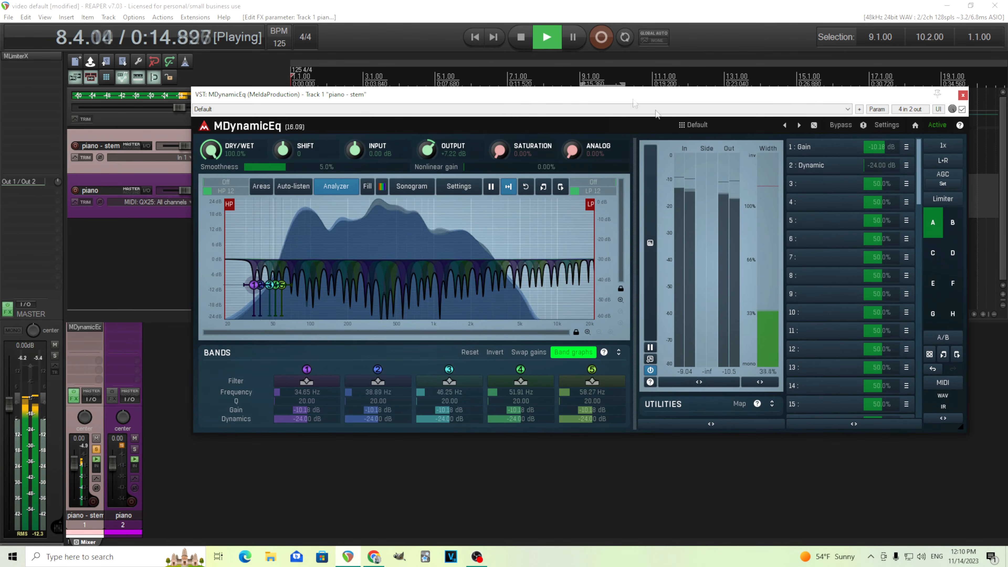
pyautogui.click(521, 37)
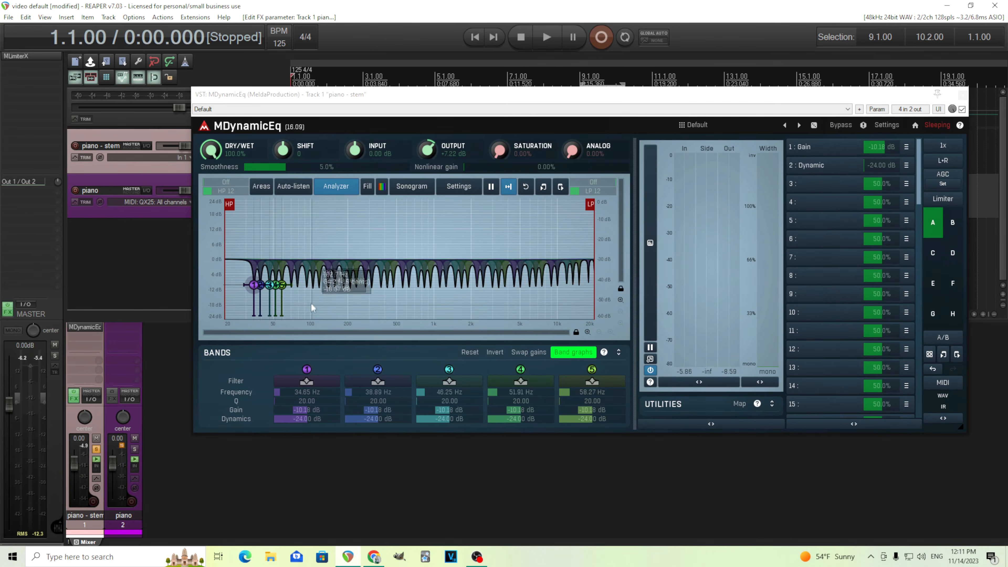
# - Open band 1's settings beside the EQ and switch off its five lowest harmonic notches
pyautogui.click(321, 388)
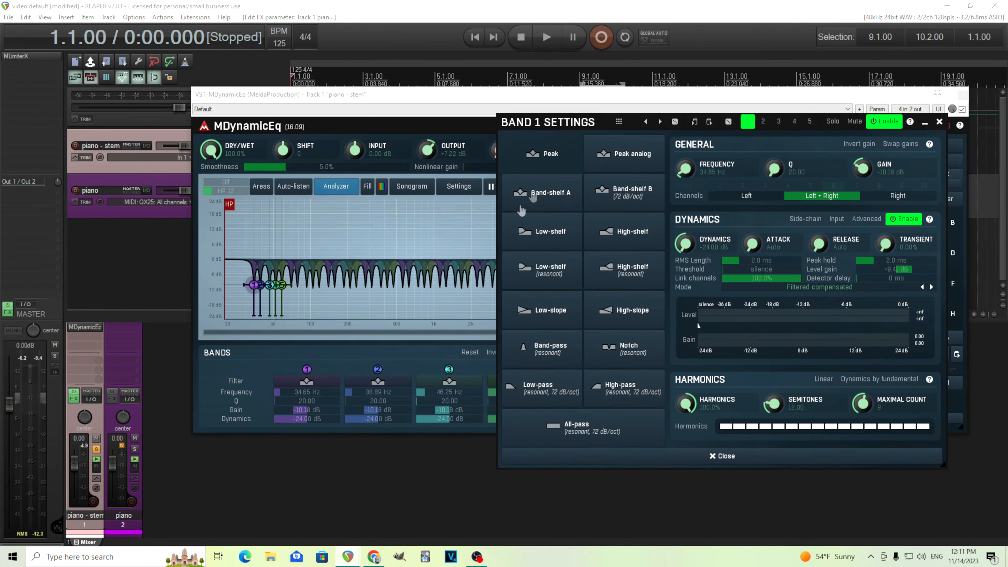
pyautogui.moveTo(476, 96); pyautogui.dragTo(347, 98)
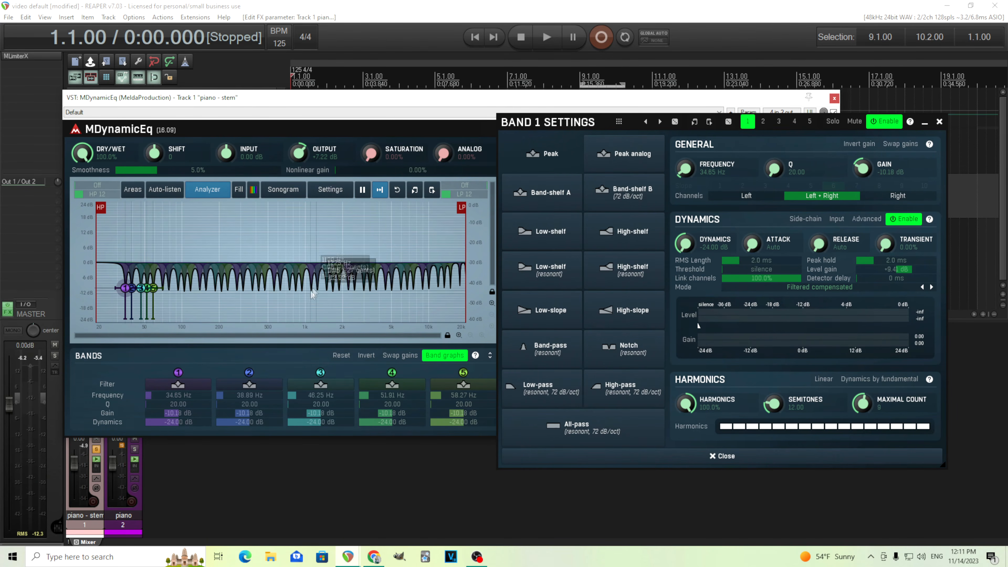
pyautogui.click(726, 427)
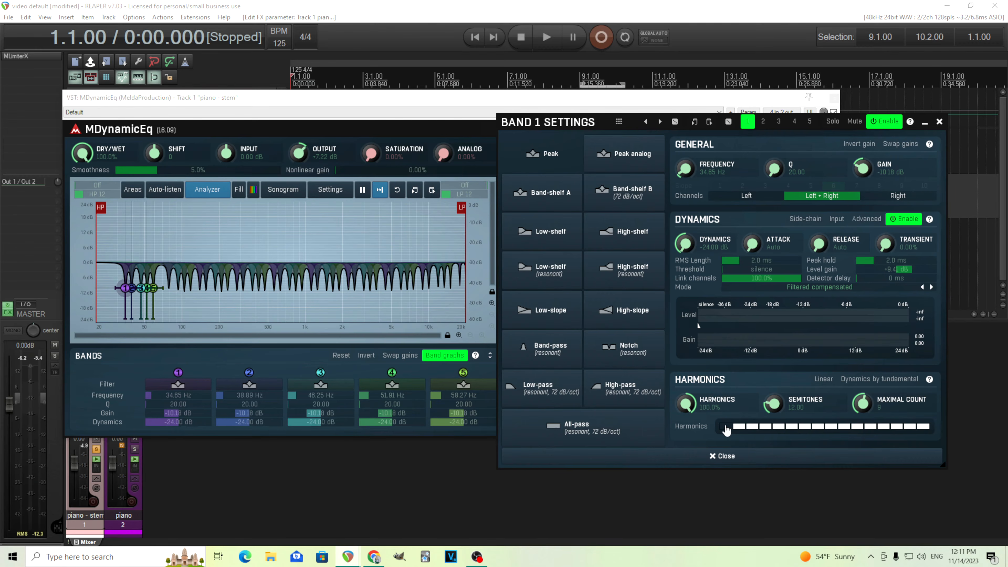
pyautogui.click(739, 427)
pyautogui.click(751, 428)
pyautogui.click(764, 427)
pyautogui.click(777, 427)
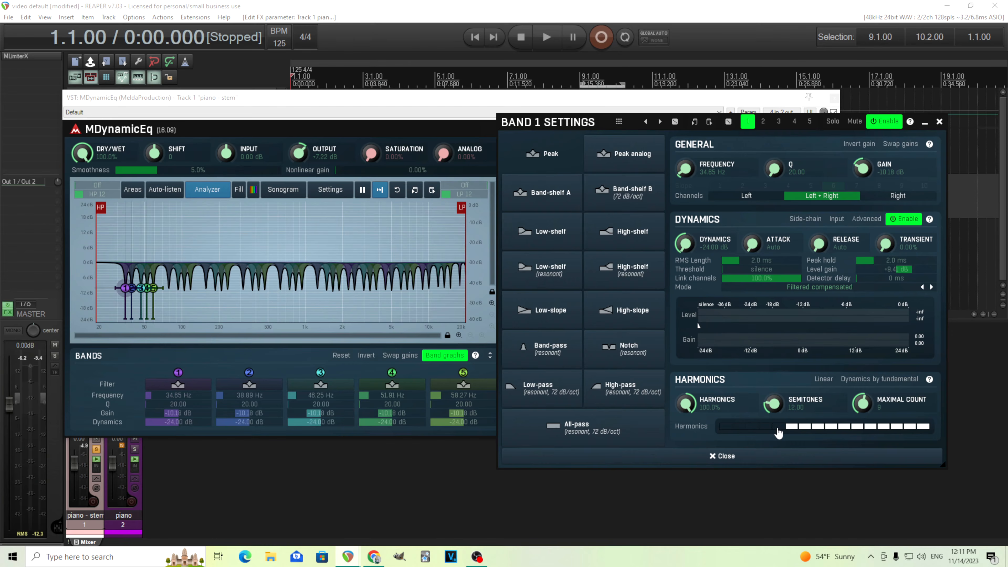
pyautogui.click(789, 429)
pyautogui.click(790, 429)
# - Clear the lower harmonic notches on bands 2–5, keeping band 5's ~2 kHz notch, and close
pyautogui.click(763, 121)
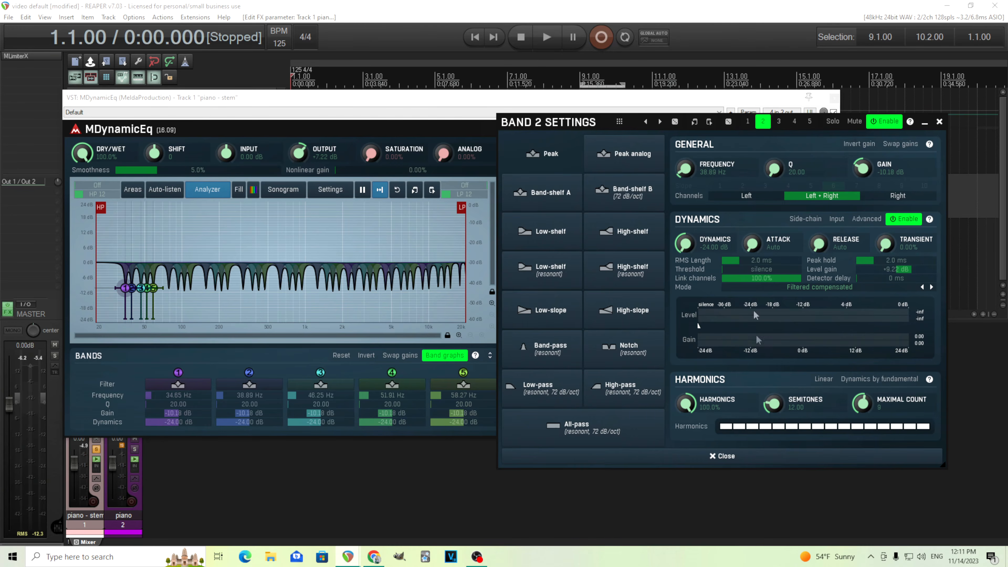
pyautogui.moveTo(726, 432); pyautogui.dragTo(784, 430)
pyautogui.click(777, 122)
pyautogui.click(794, 121)
pyautogui.click(810, 121)
pyautogui.moveTo(723, 432); pyautogui.dragTo(777, 431)
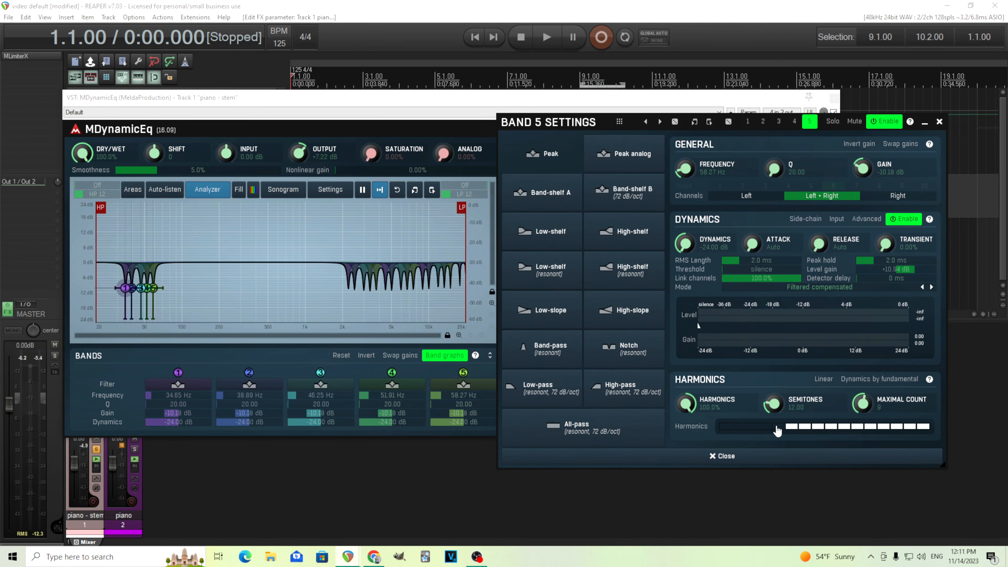
pyautogui.click(780, 428)
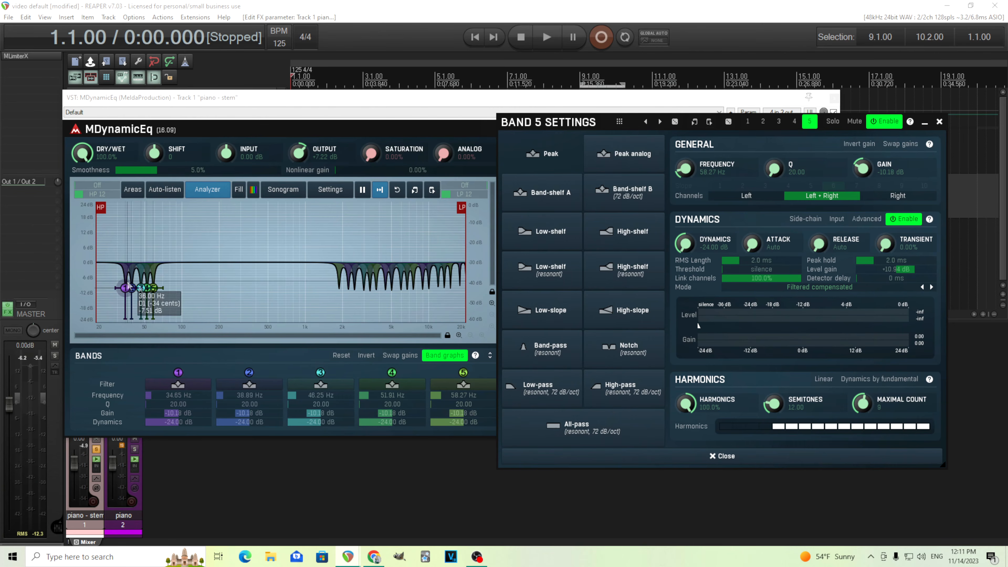
pyautogui.click(759, 455)
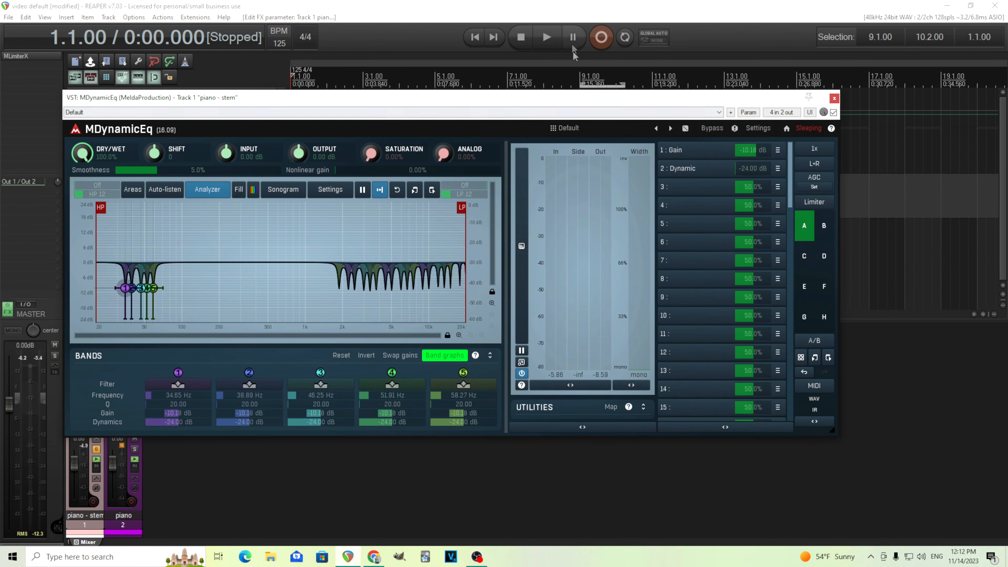
# - Play, re-match output gain with AGC Set, compare via Bypass on and off, then stop
pyautogui.click(549, 37)
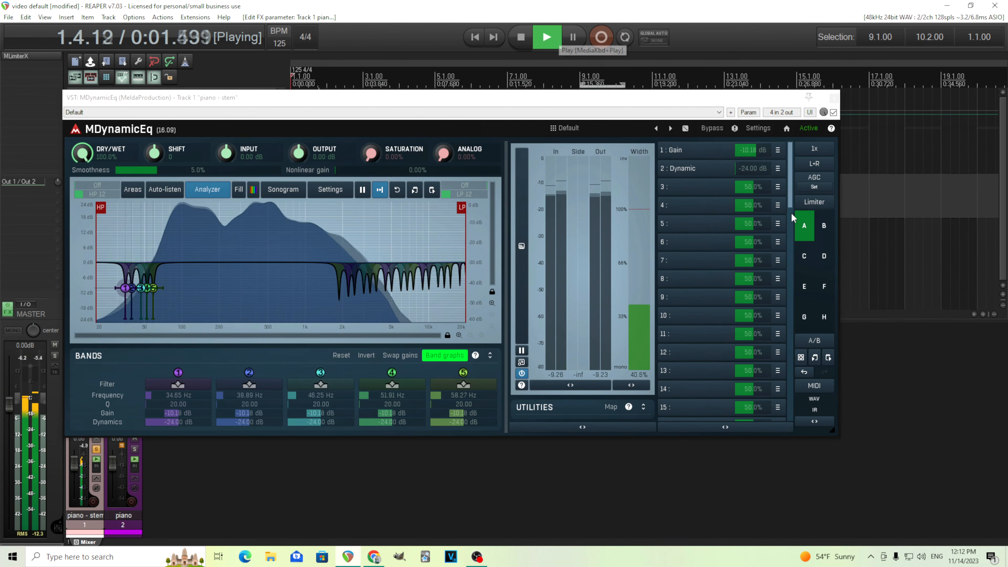
pyautogui.click(810, 187)
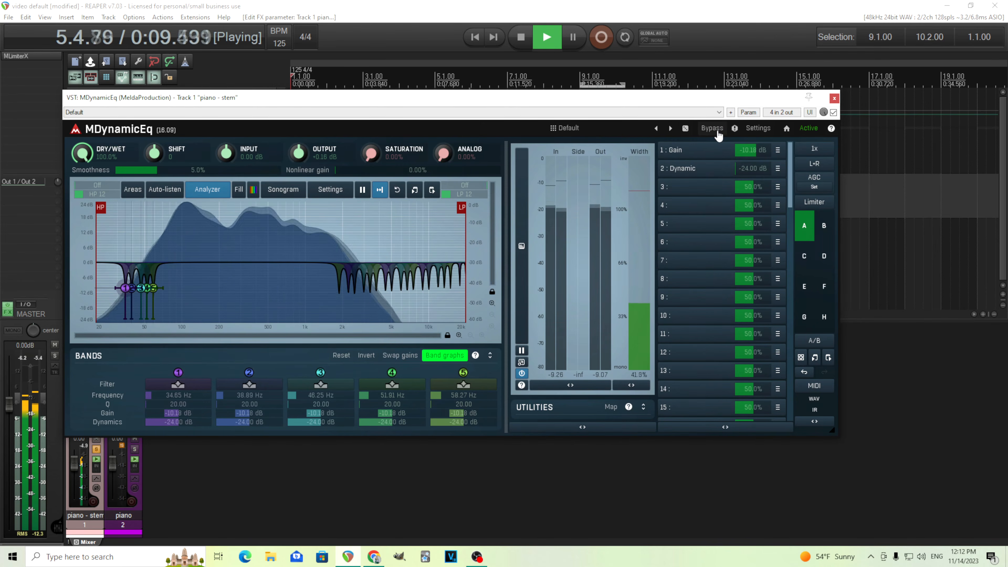
pyautogui.click(716, 129)
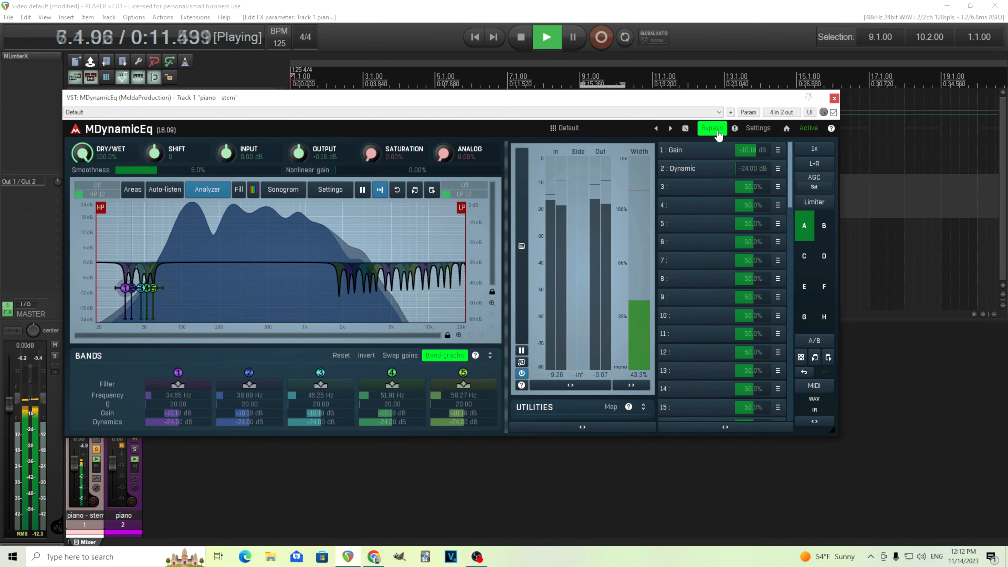
pyautogui.click(717, 131)
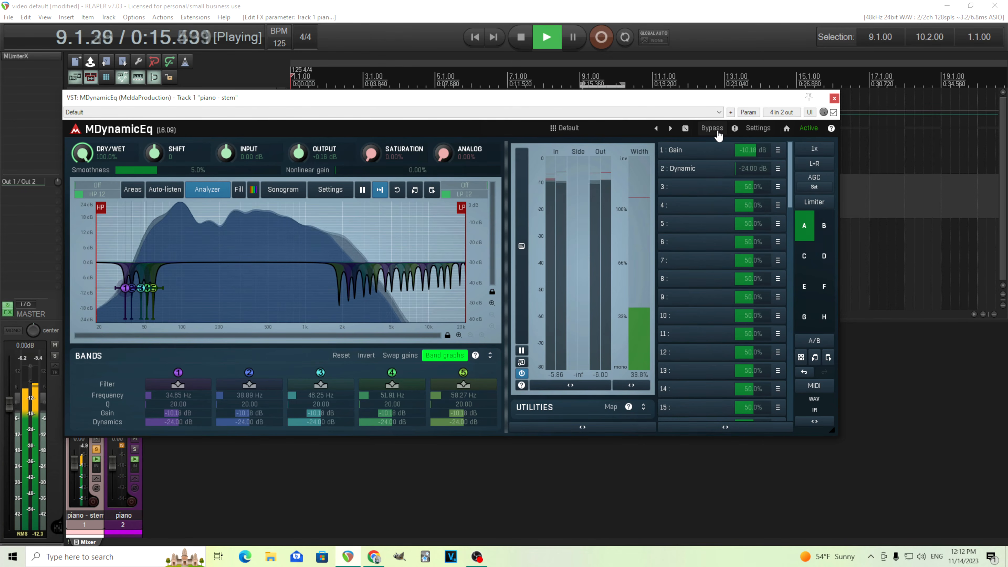
pyautogui.click(526, 46)
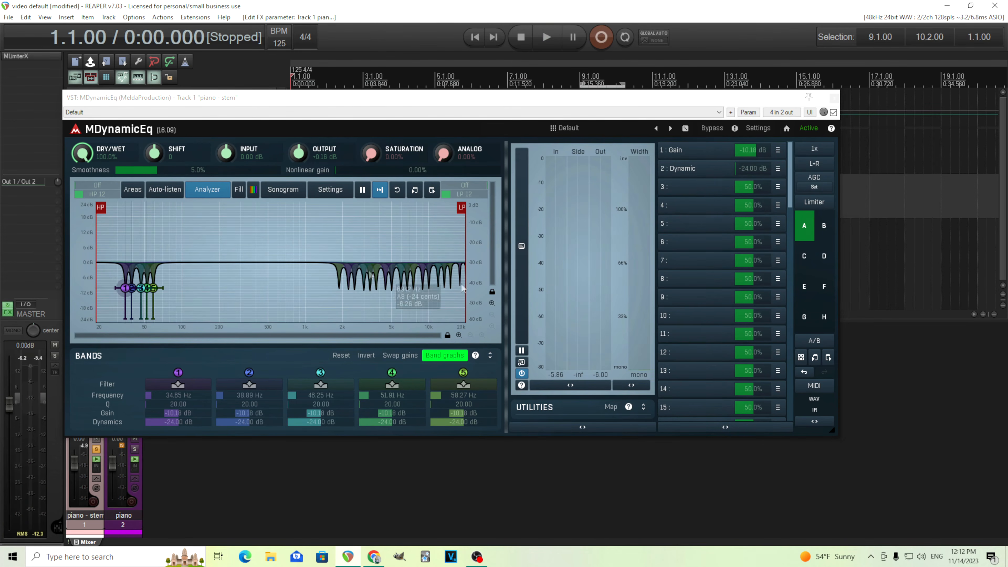
# - Confirm bands 1–5 use 100% harmonics at 12 semitones, close band settings, and move the EQ aside
pyautogui.click(184, 388)
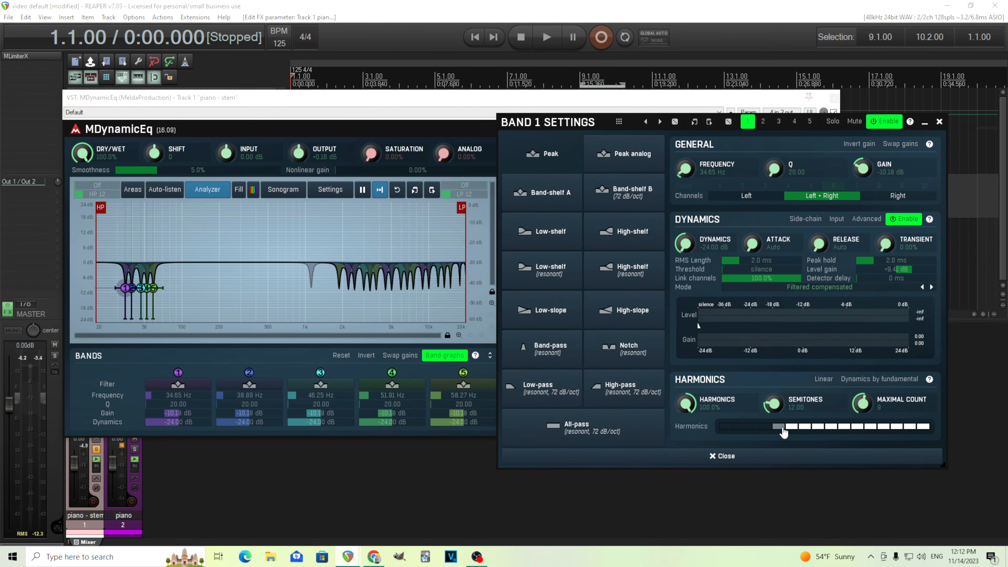
pyautogui.click(762, 123)
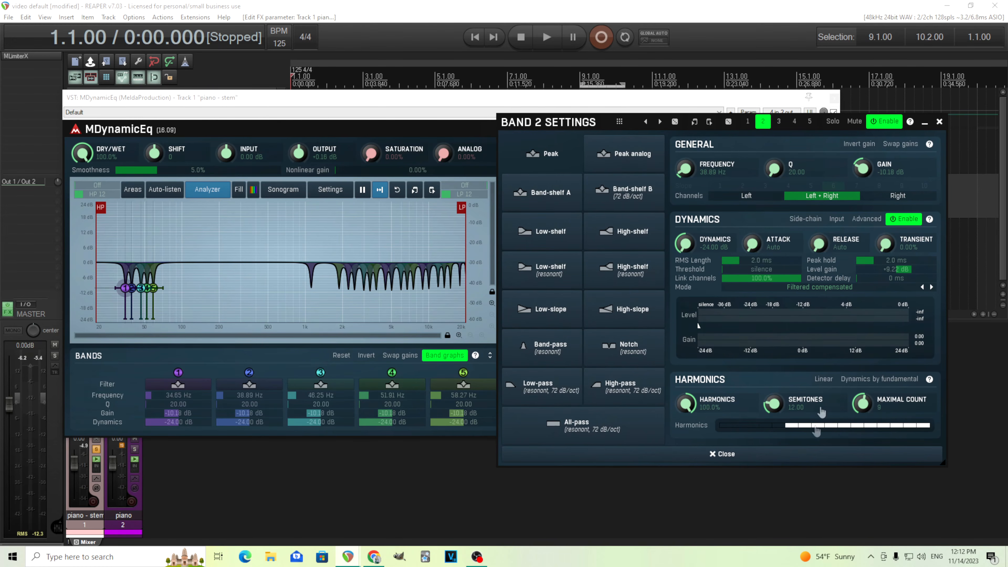
pyautogui.click(783, 122)
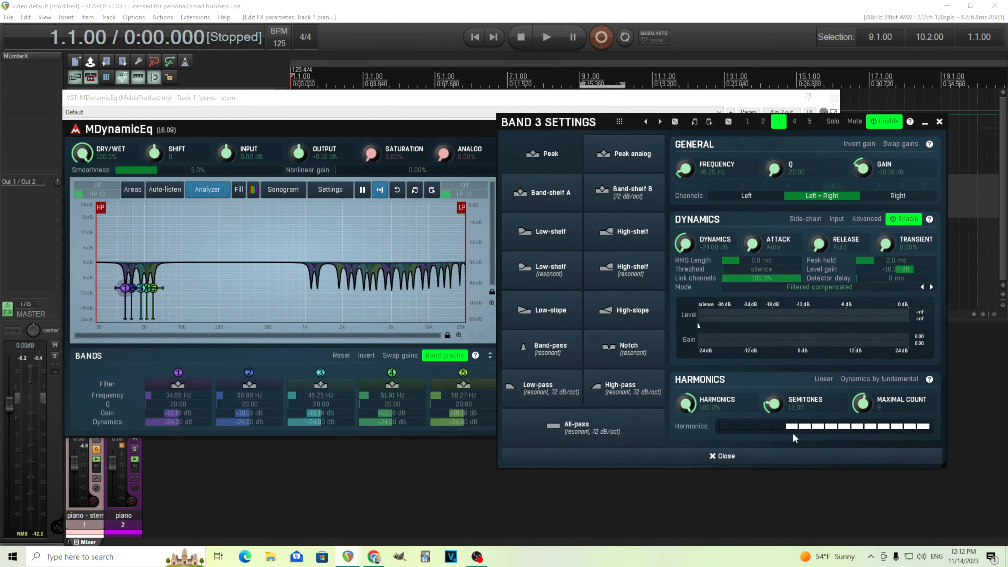
pyautogui.click(793, 123)
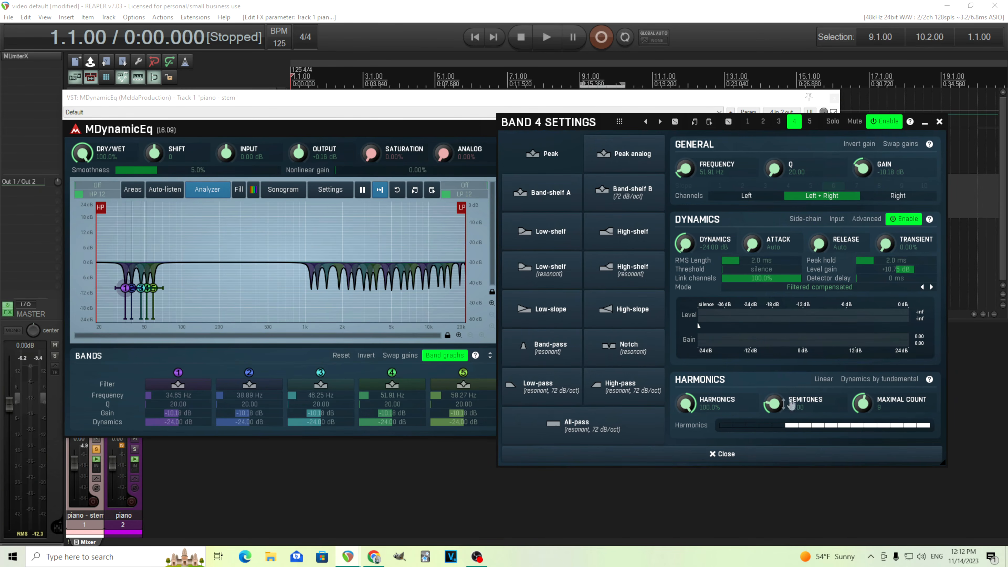
pyautogui.click(808, 123)
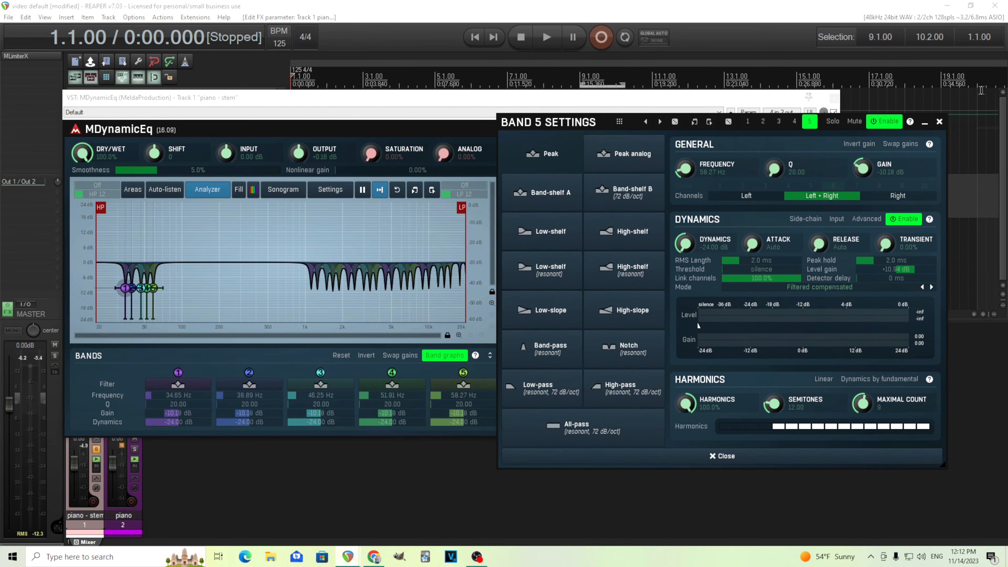
pyautogui.click(939, 122)
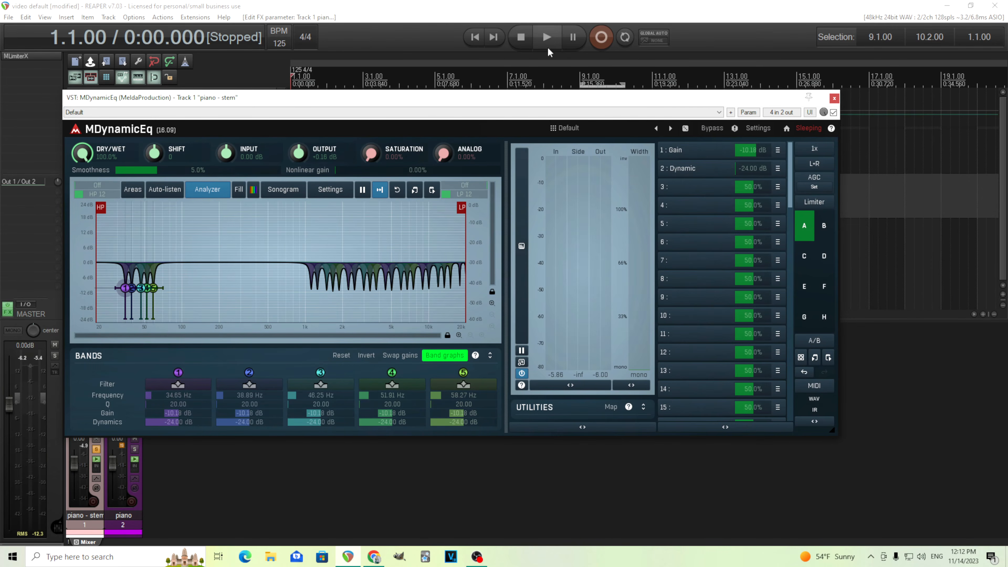
pyautogui.moveTo(620, 101); pyautogui.dragTo(723, 225)
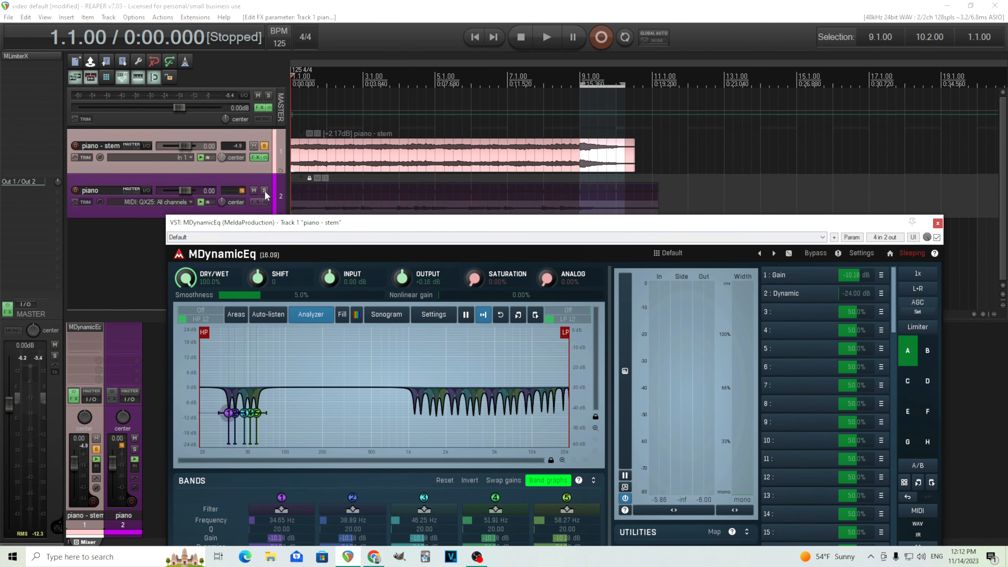
# - Unsolo the piano - stem track and audition the EQ during playback
pyautogui.click(264, 145)
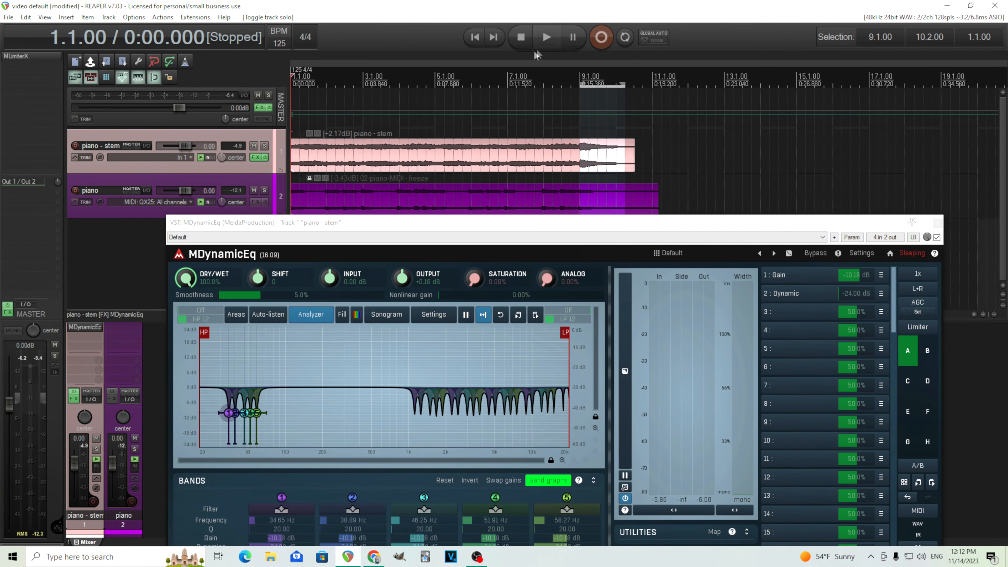
pyautogui.click(546, 37)
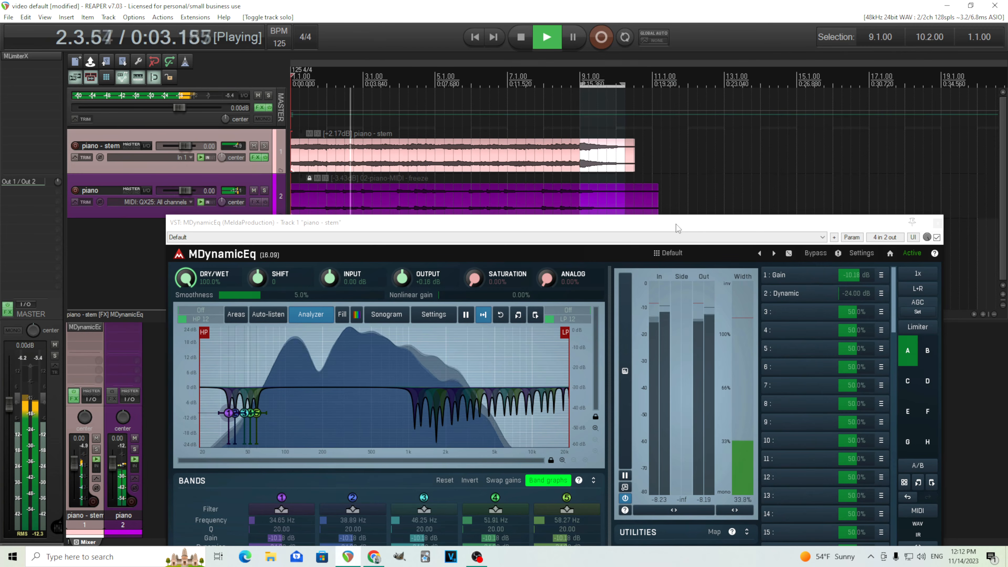
pyautogui.moveTo(676, 225); pyautogui.dragTo(679, 200)
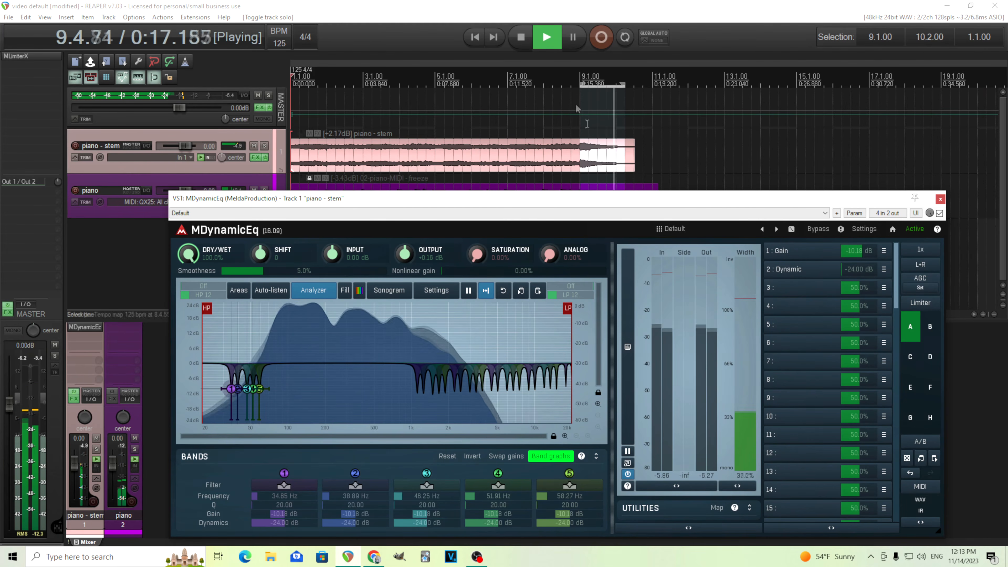
pyautogui.click(520, 37)
# - Create a post-fader send from the piano track into the piano - stem track
pyautogui.moveTo(688, 204); pyautogui.dragTo(695, 164)
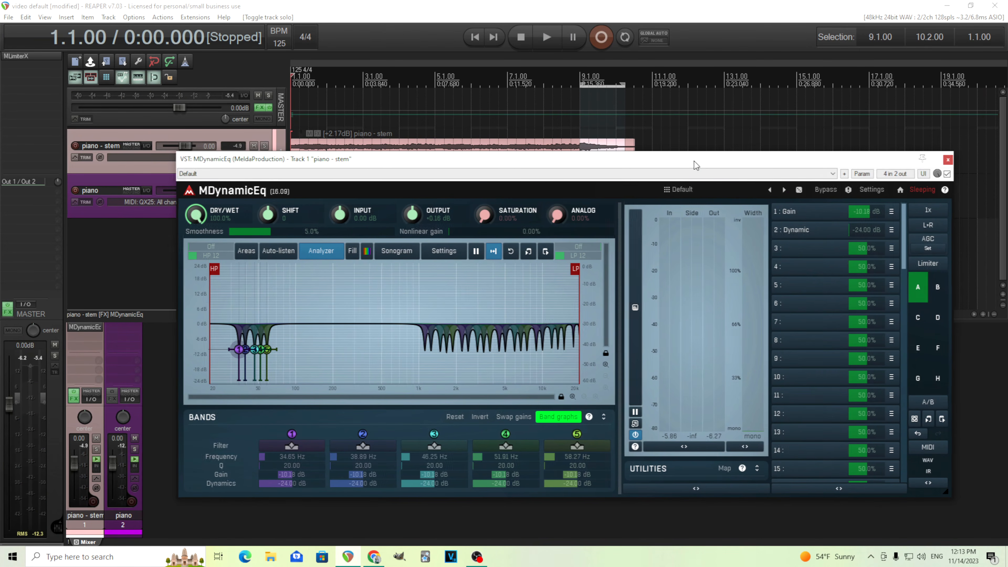
pyautogui.moveTo(319, 164); pyautogui.dragTo(320, 175)
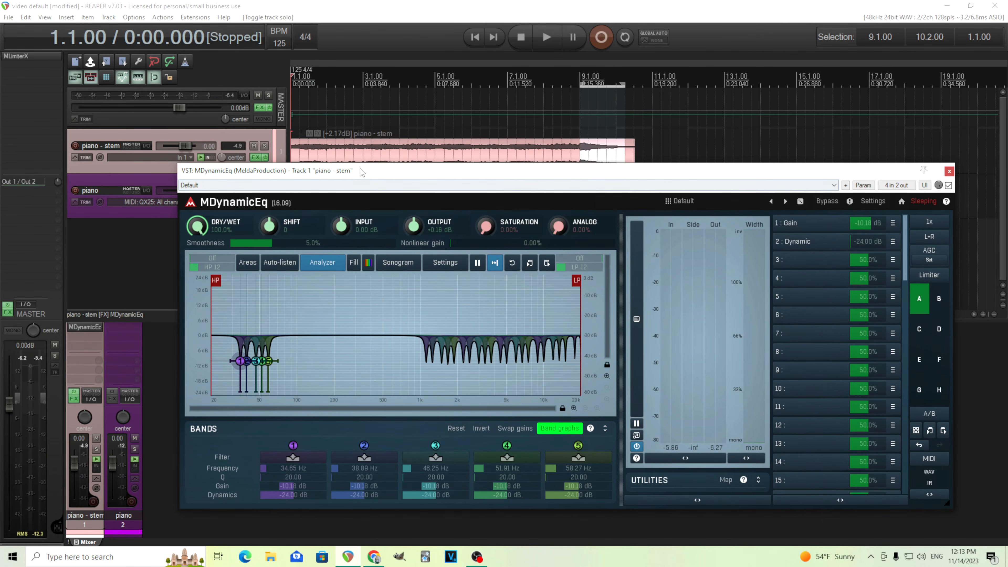
pyautogui.moveTo(362, 171); pyautogui.dragTo(379, 170)
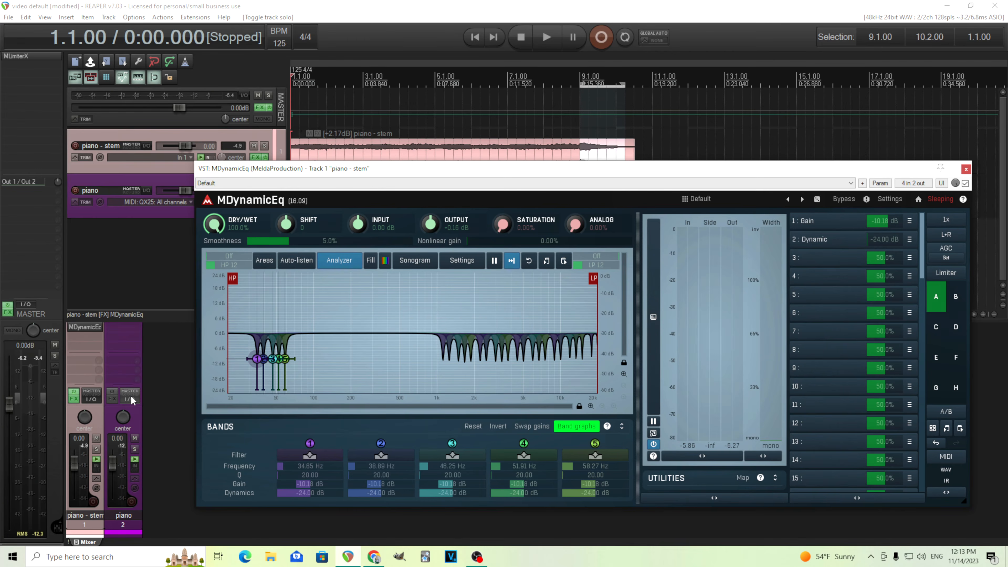
pyautogui.moveTo(131, 397); pyautogui.dragTo(695, 357)
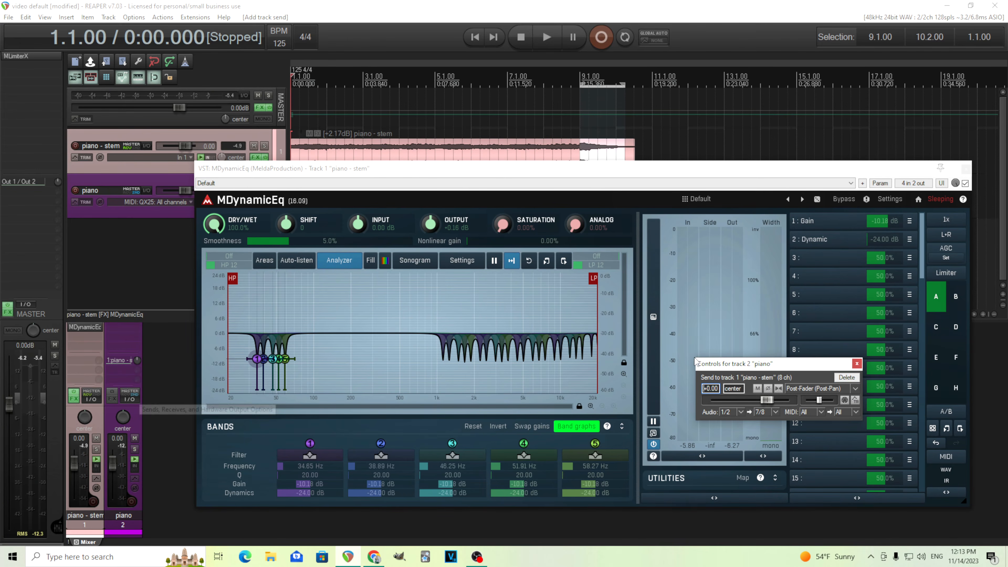
# - Close the send controls, audition the side-chained EQ, and bring up Band 1's settings
pyautogui.click(857, 364)
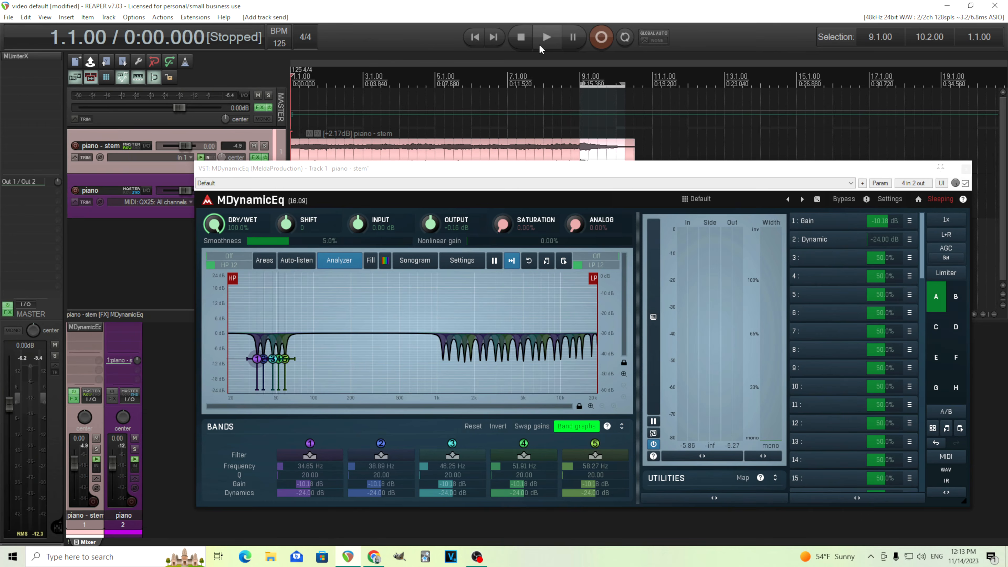
pyautogui.click(547, 37)
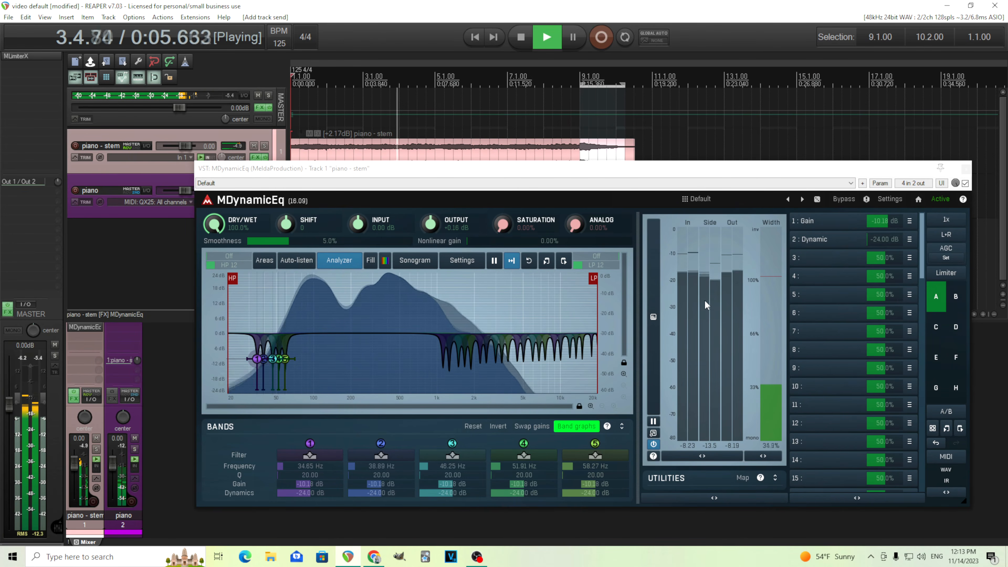
pyautogui.click(520, 38)
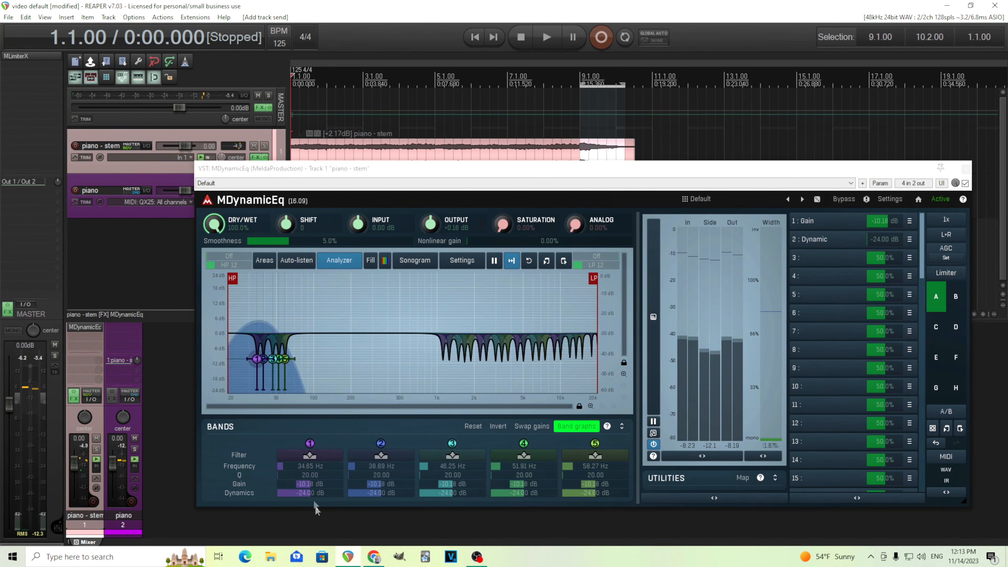
pyautogui.click(309, 456)
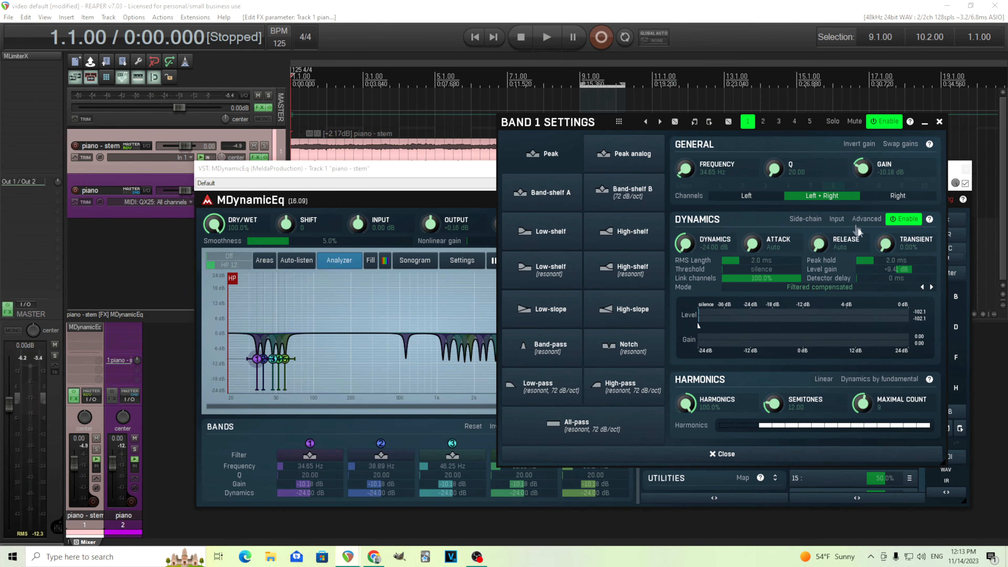
# - Switch the dynamics of bands 2 through 5 to side-chain detection, then close band settings
pyautogui.click(762, 123)
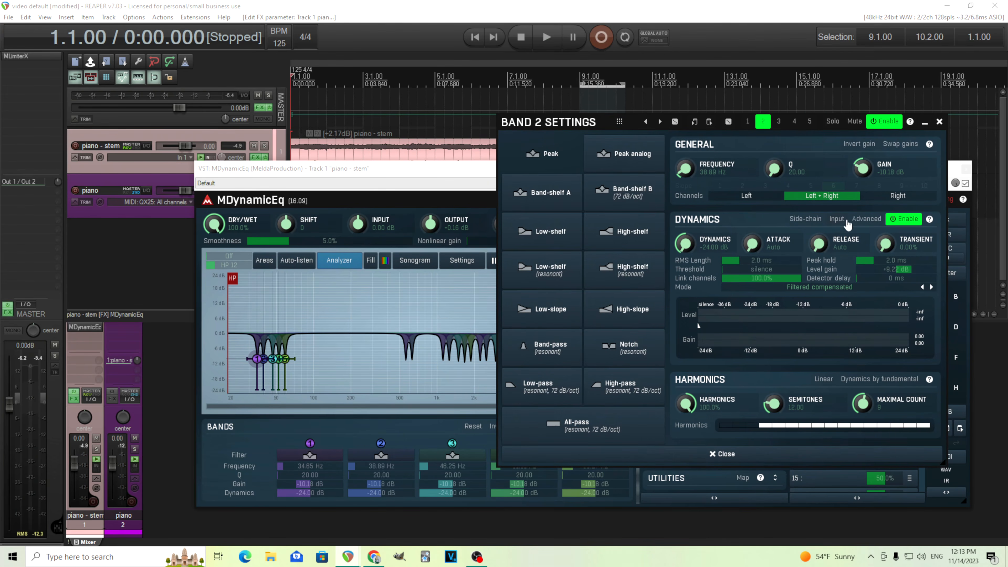
pyautogui.click(805, 219)
pyautogui.click(779, 122)
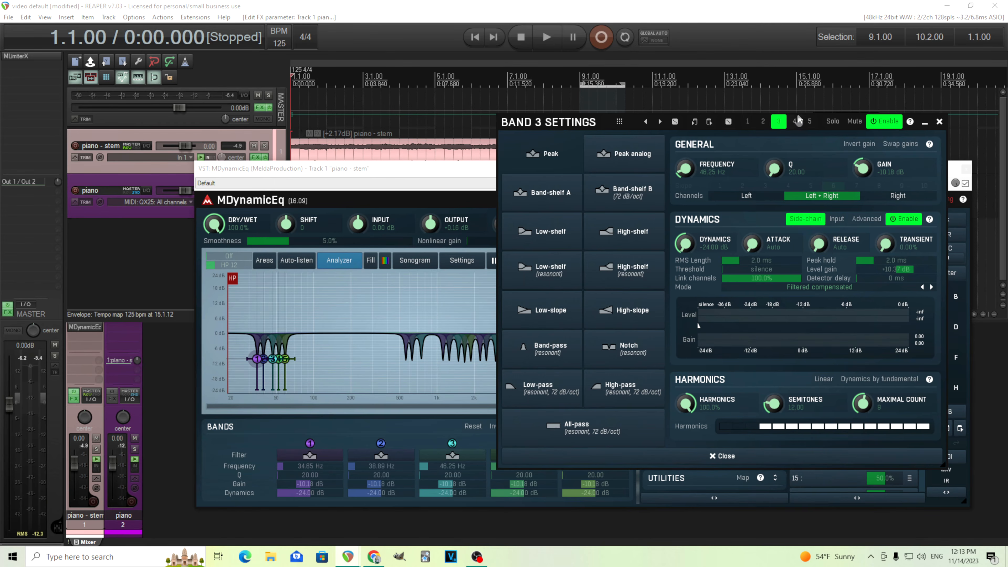
pyautogui.click(793, 121)
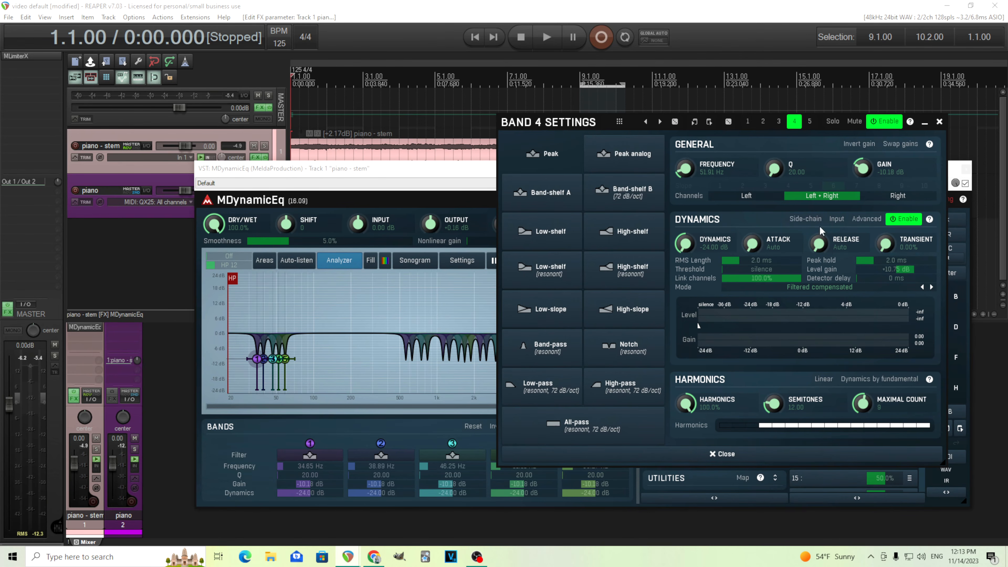
pyautogui.click(810, 222)
pyautogui.click(809, 124)
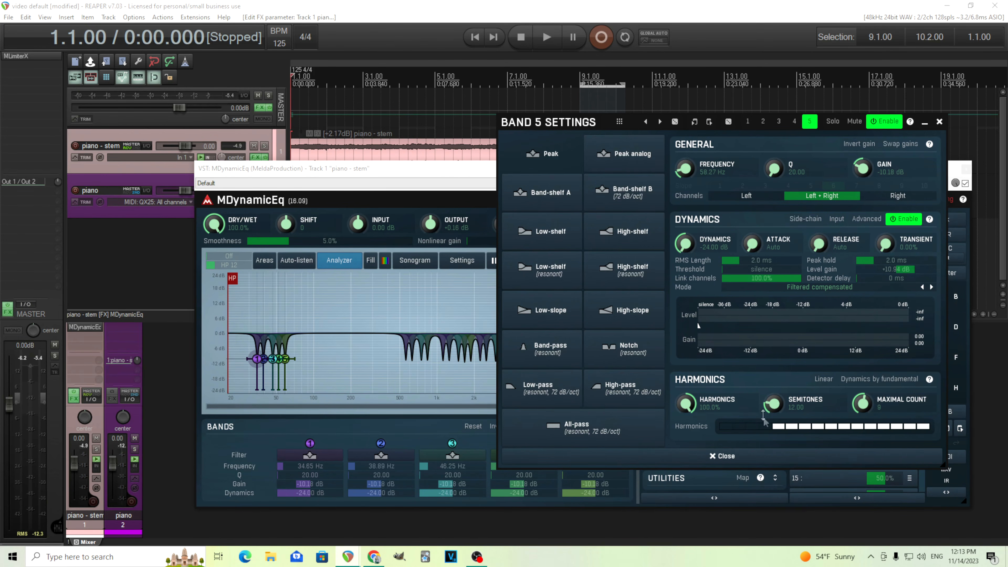
pyautogui.click(809, 219)
pyautogui.click(939, 122)
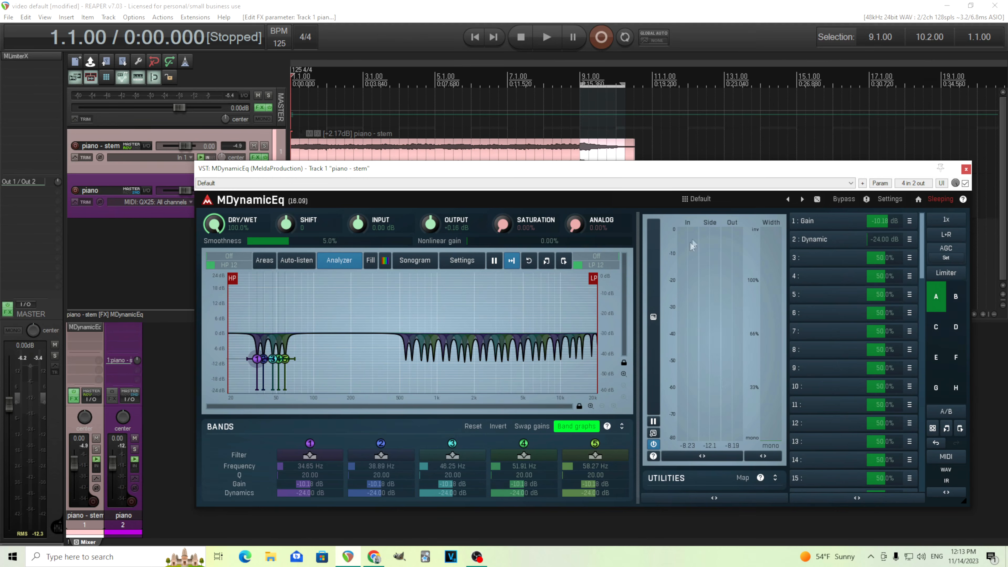
pyautogui.click(548, 39)
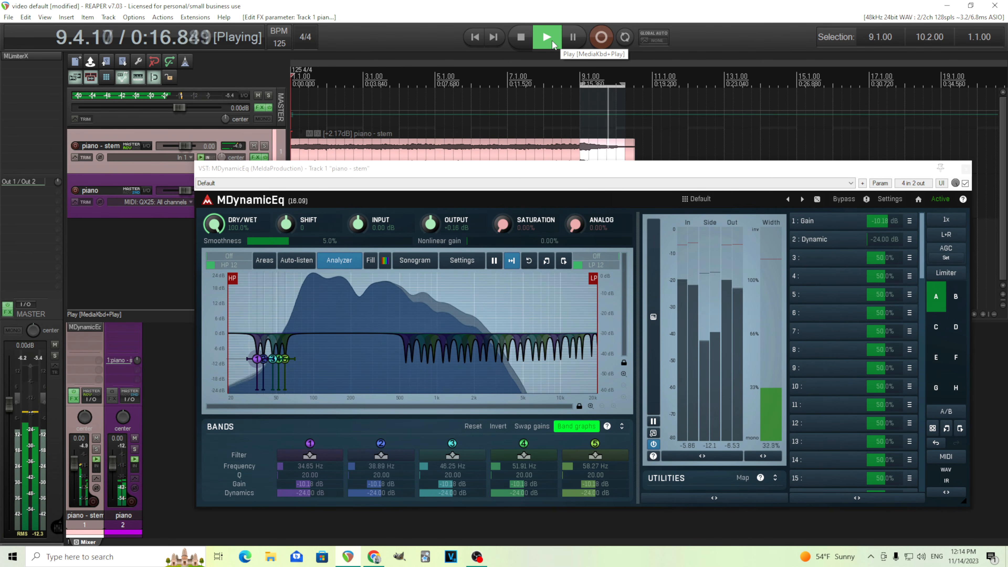
pyautogui.click(521, 37)
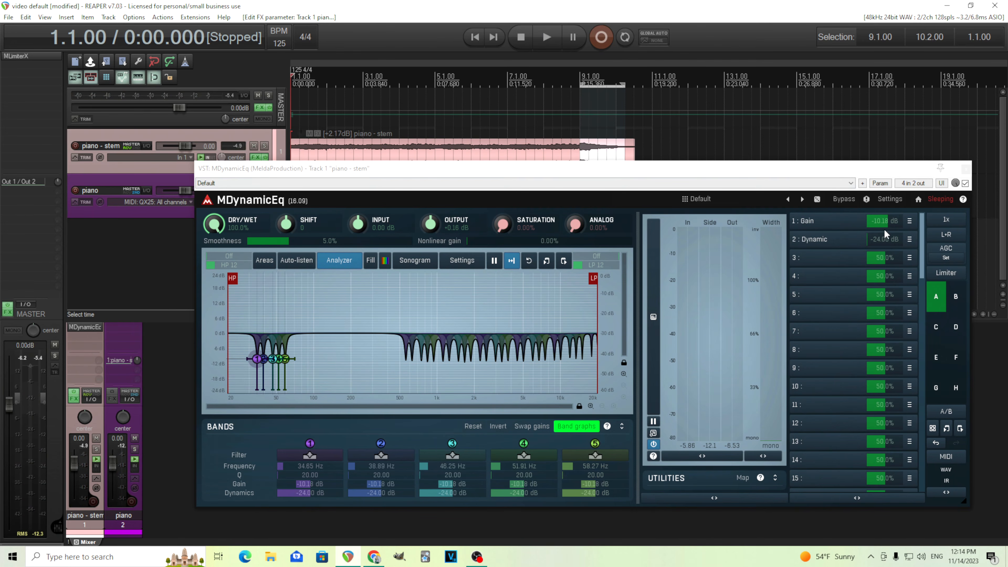
pyautogui.click(848, 201)
pyautogui.click(550, 37)
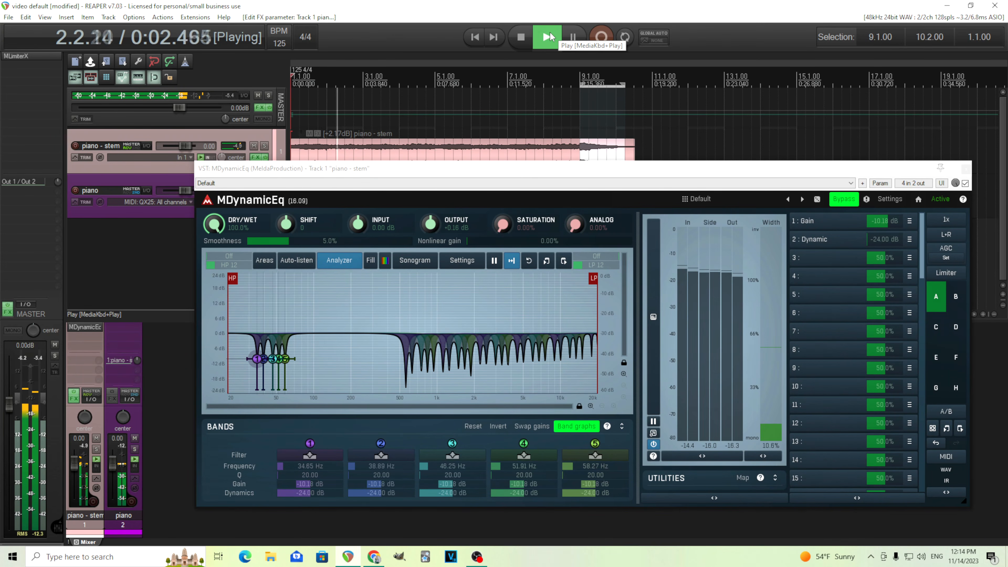
pyautogui.click(522, 37)
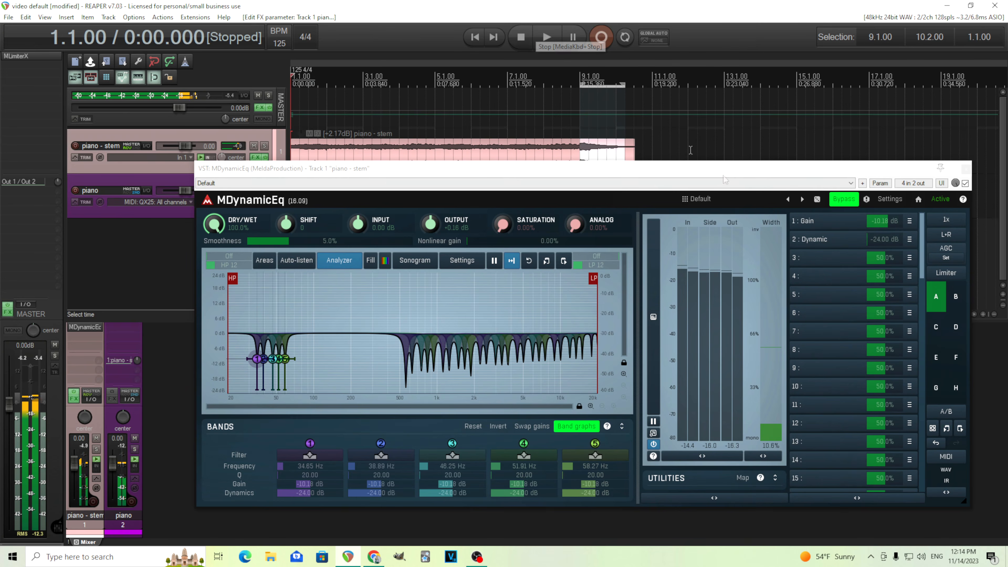
pyautogui.click(844, 198)
pyautogui.click(546, 37)
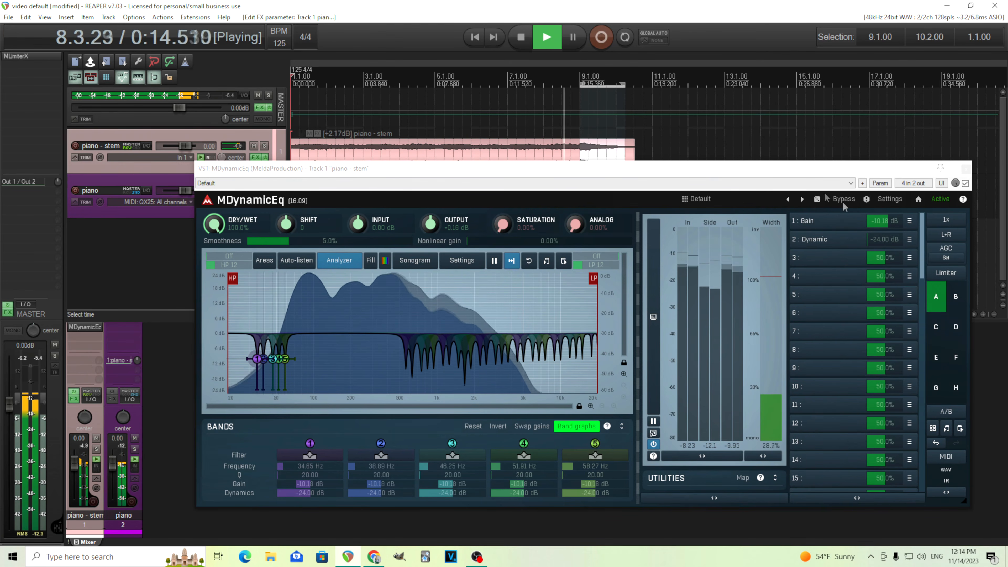
pyautogui.click(523, 45)
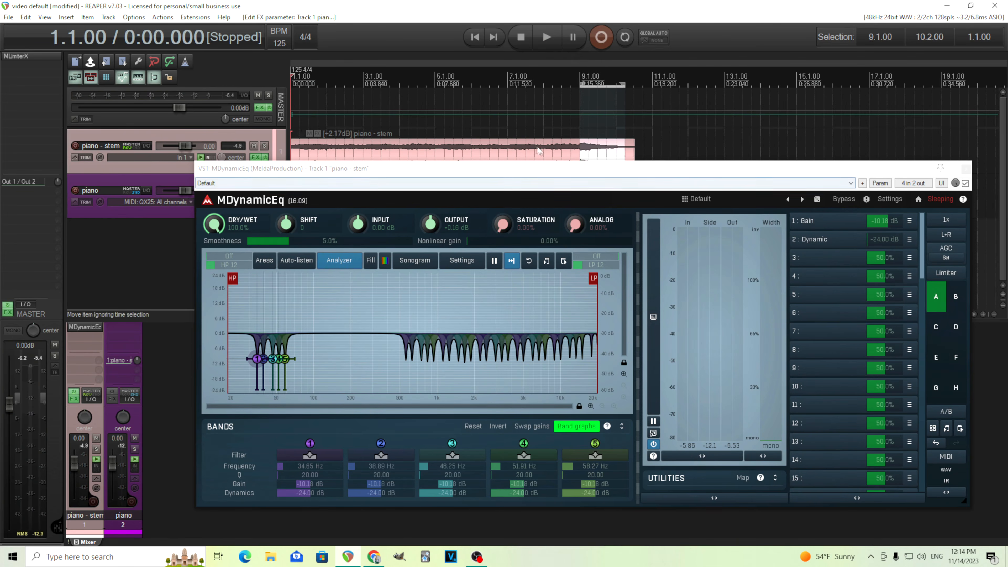
pyautogui.moveTo(529, 170); pyautogui.dragTo(532, 258)
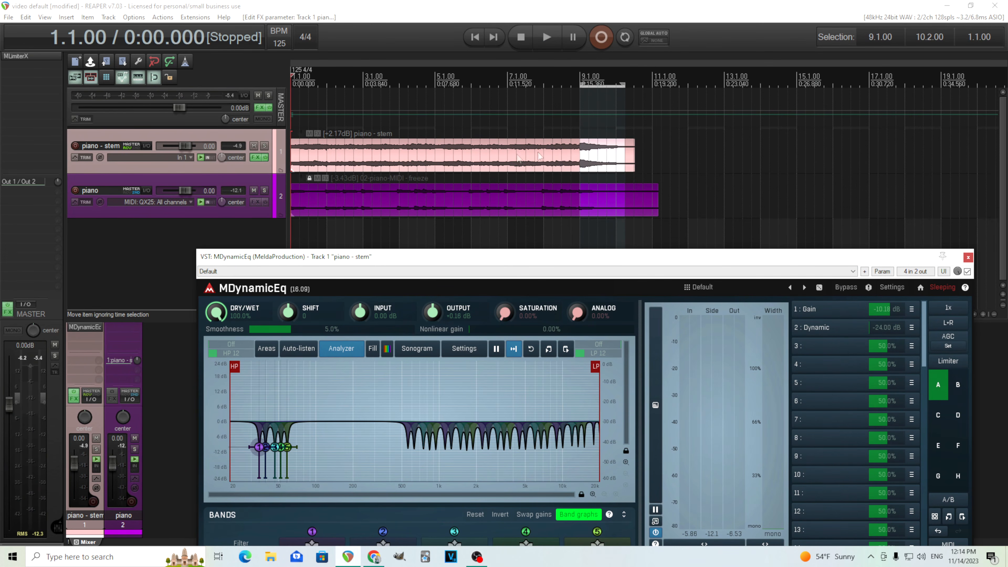
pyautogui.click(210, 169)
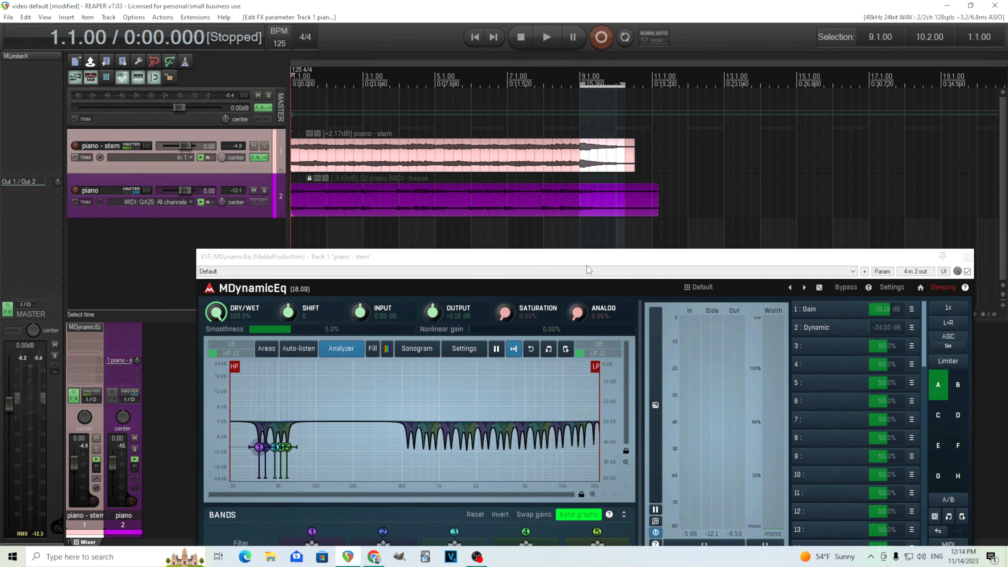
pyautogui.moveTo(584, 261); pyautogui.dragTo(558, 122)
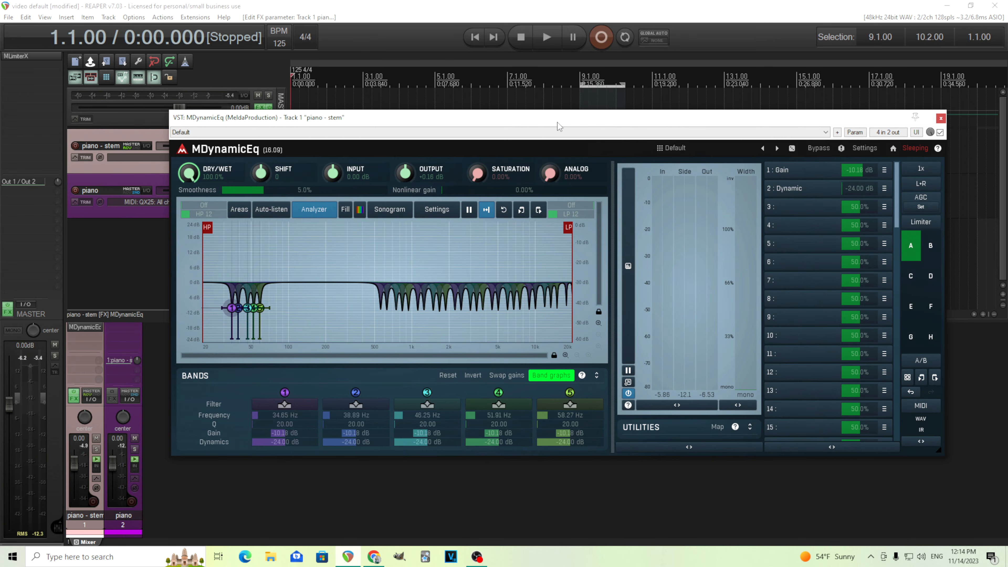